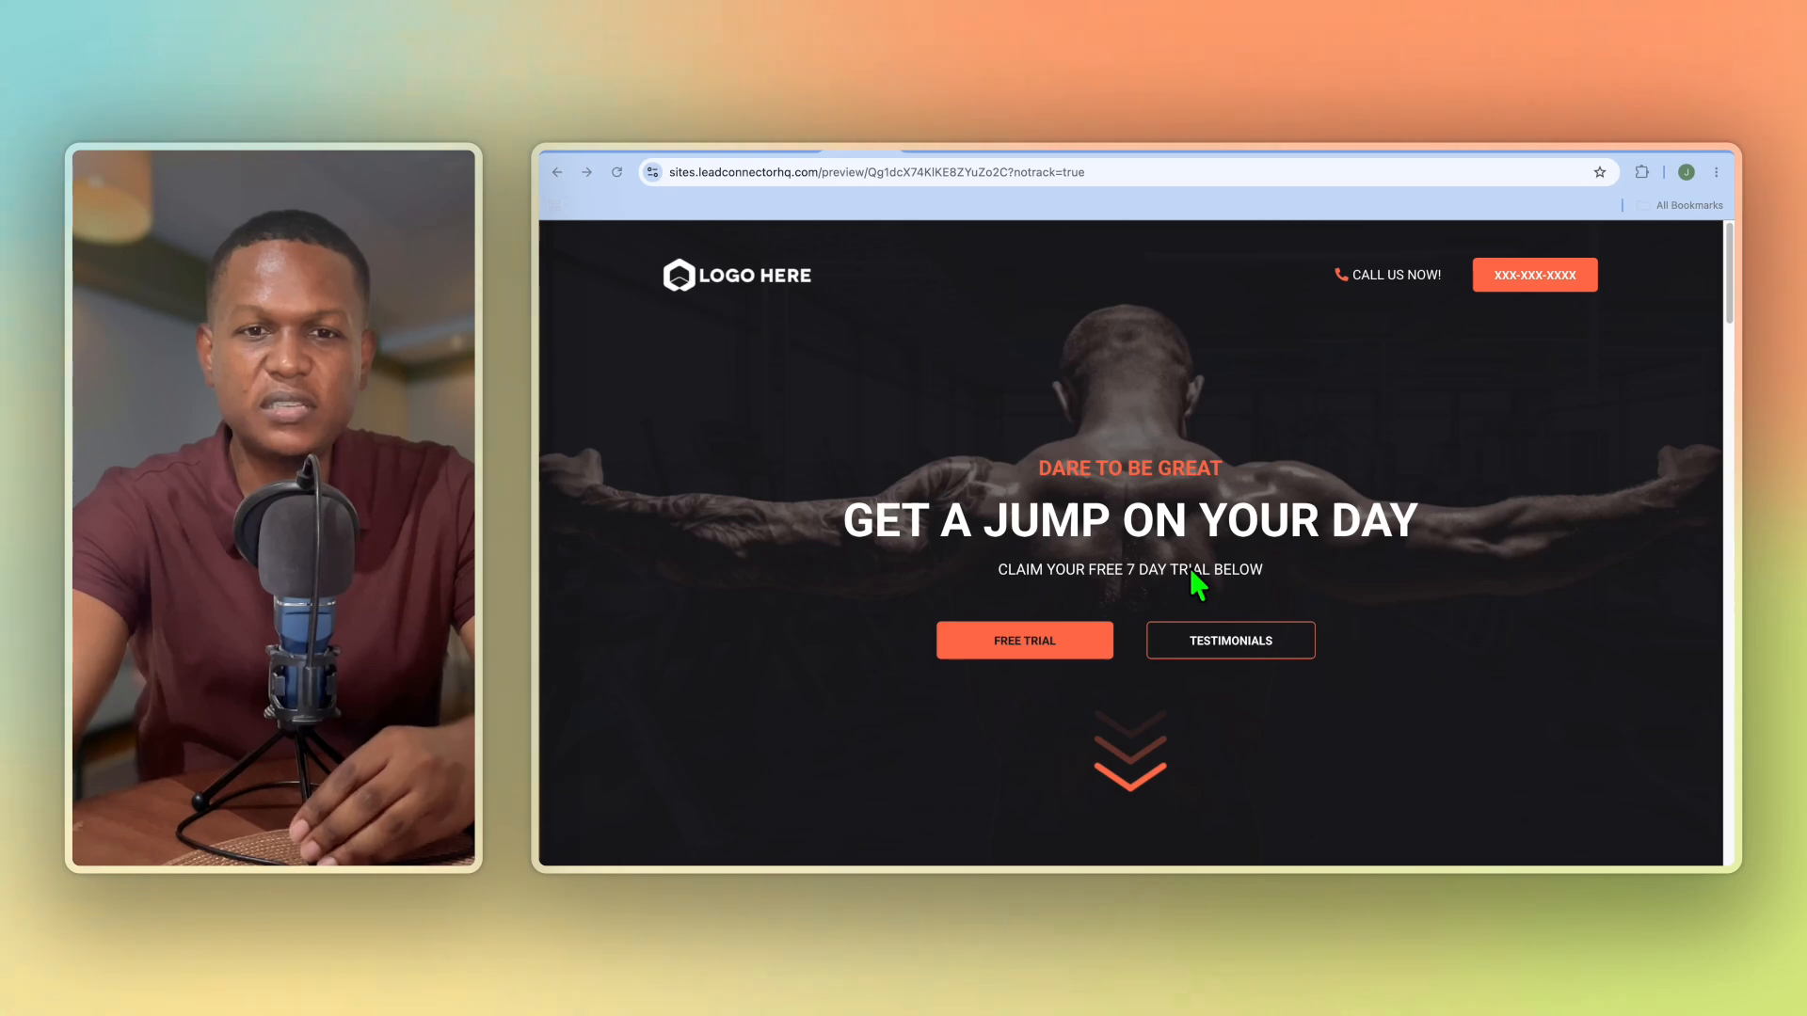
Request the free trial on the gym landing page by completing the contact form with full name, email and phone
left_click(1040, 656)
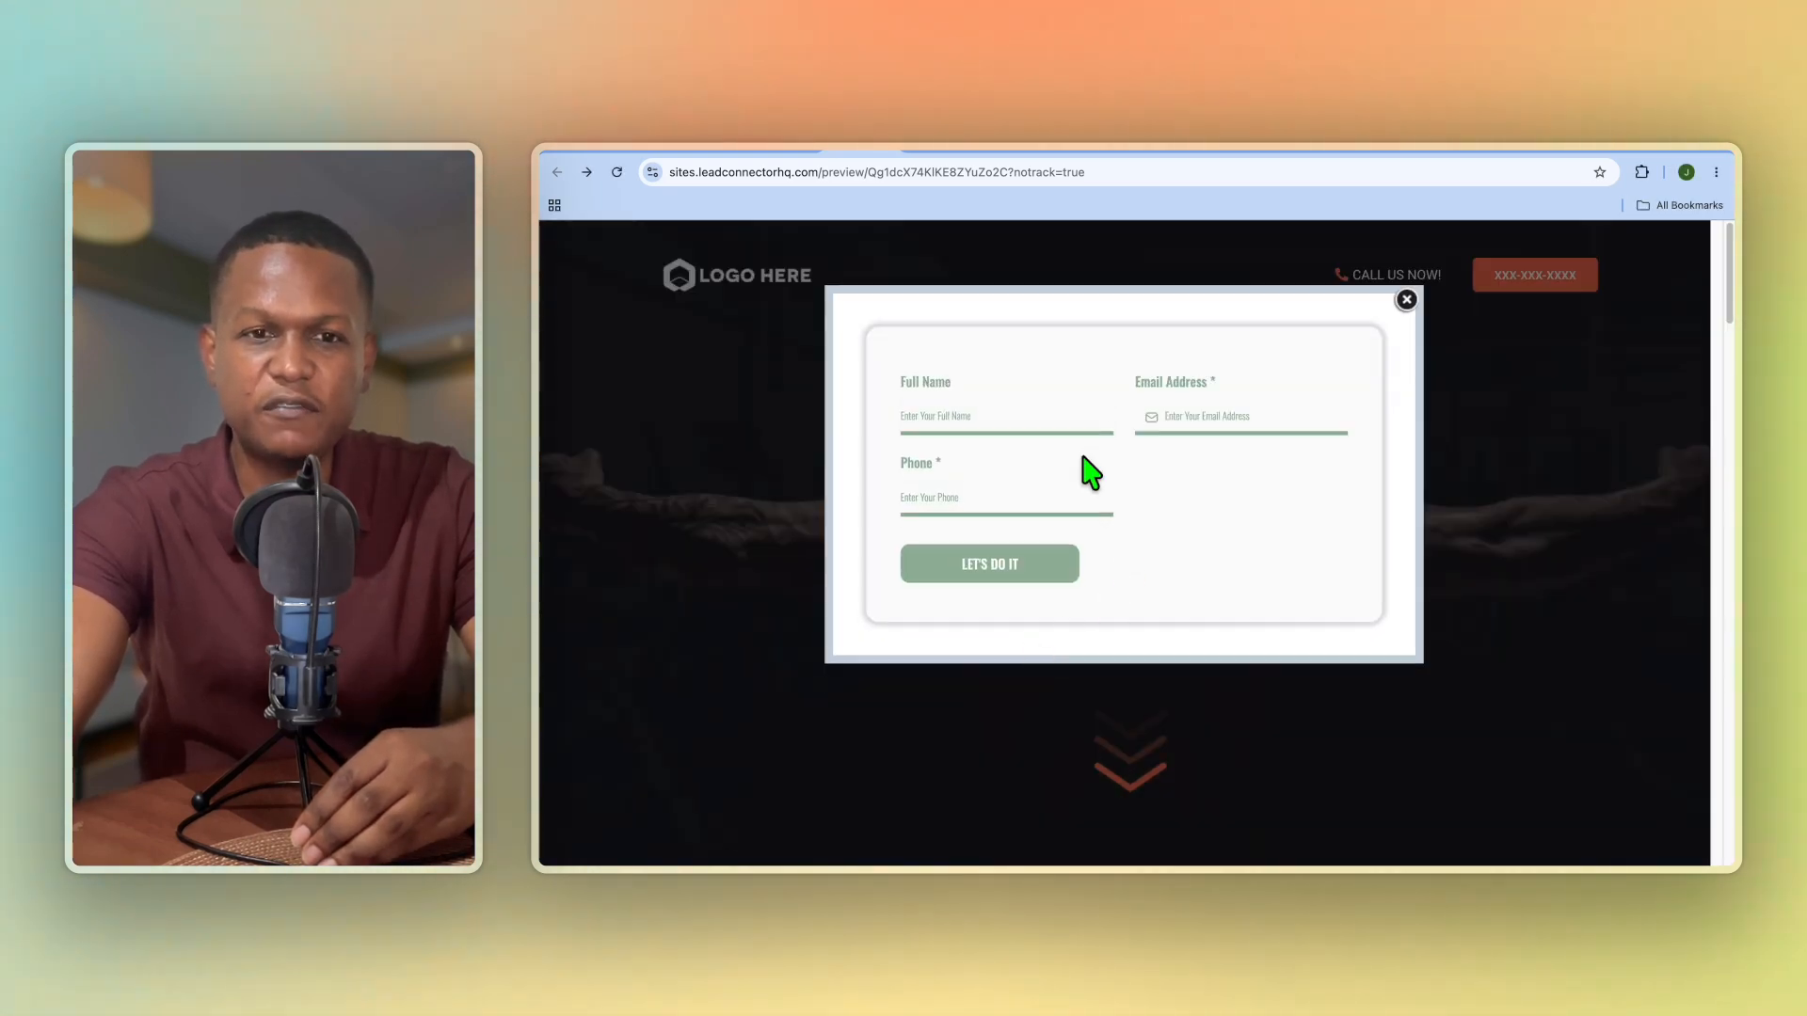
left_click(984, 408)
left_click(1040, 480)
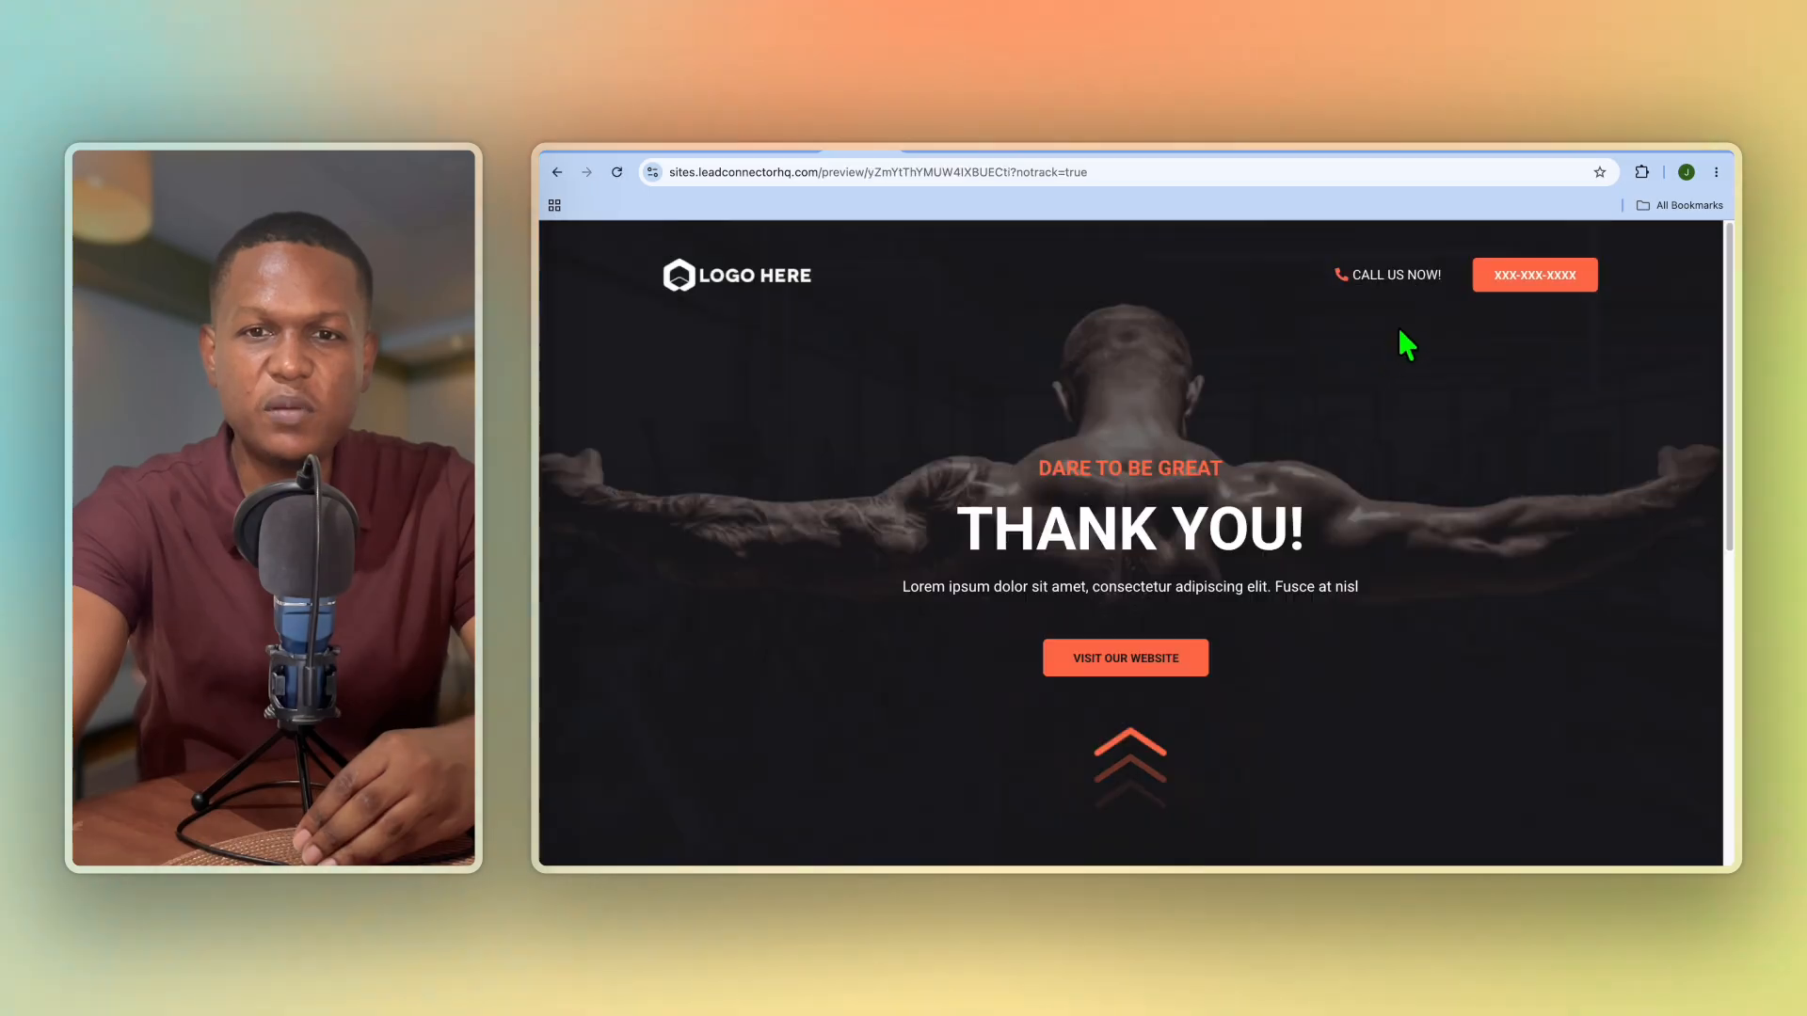
Switch to Gmail and read the "Thank you for signing up" email conversation
left_click(923, 158)
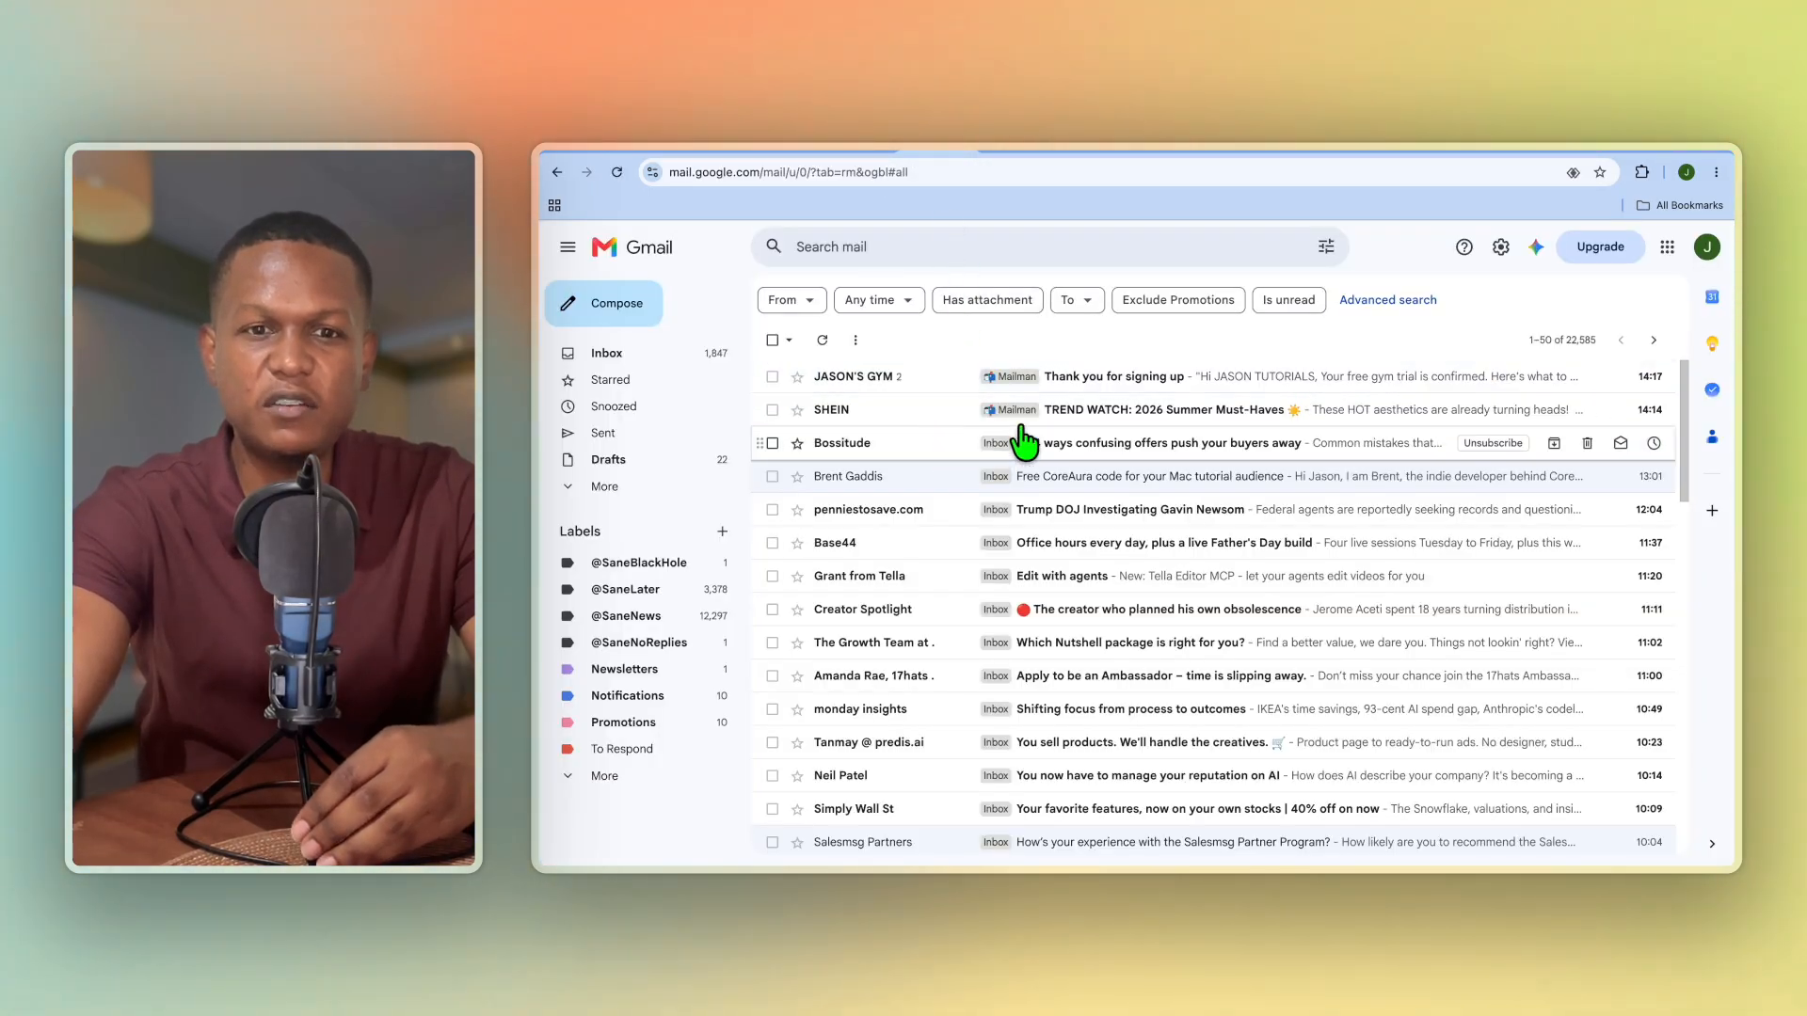
left_click(1134, 383)
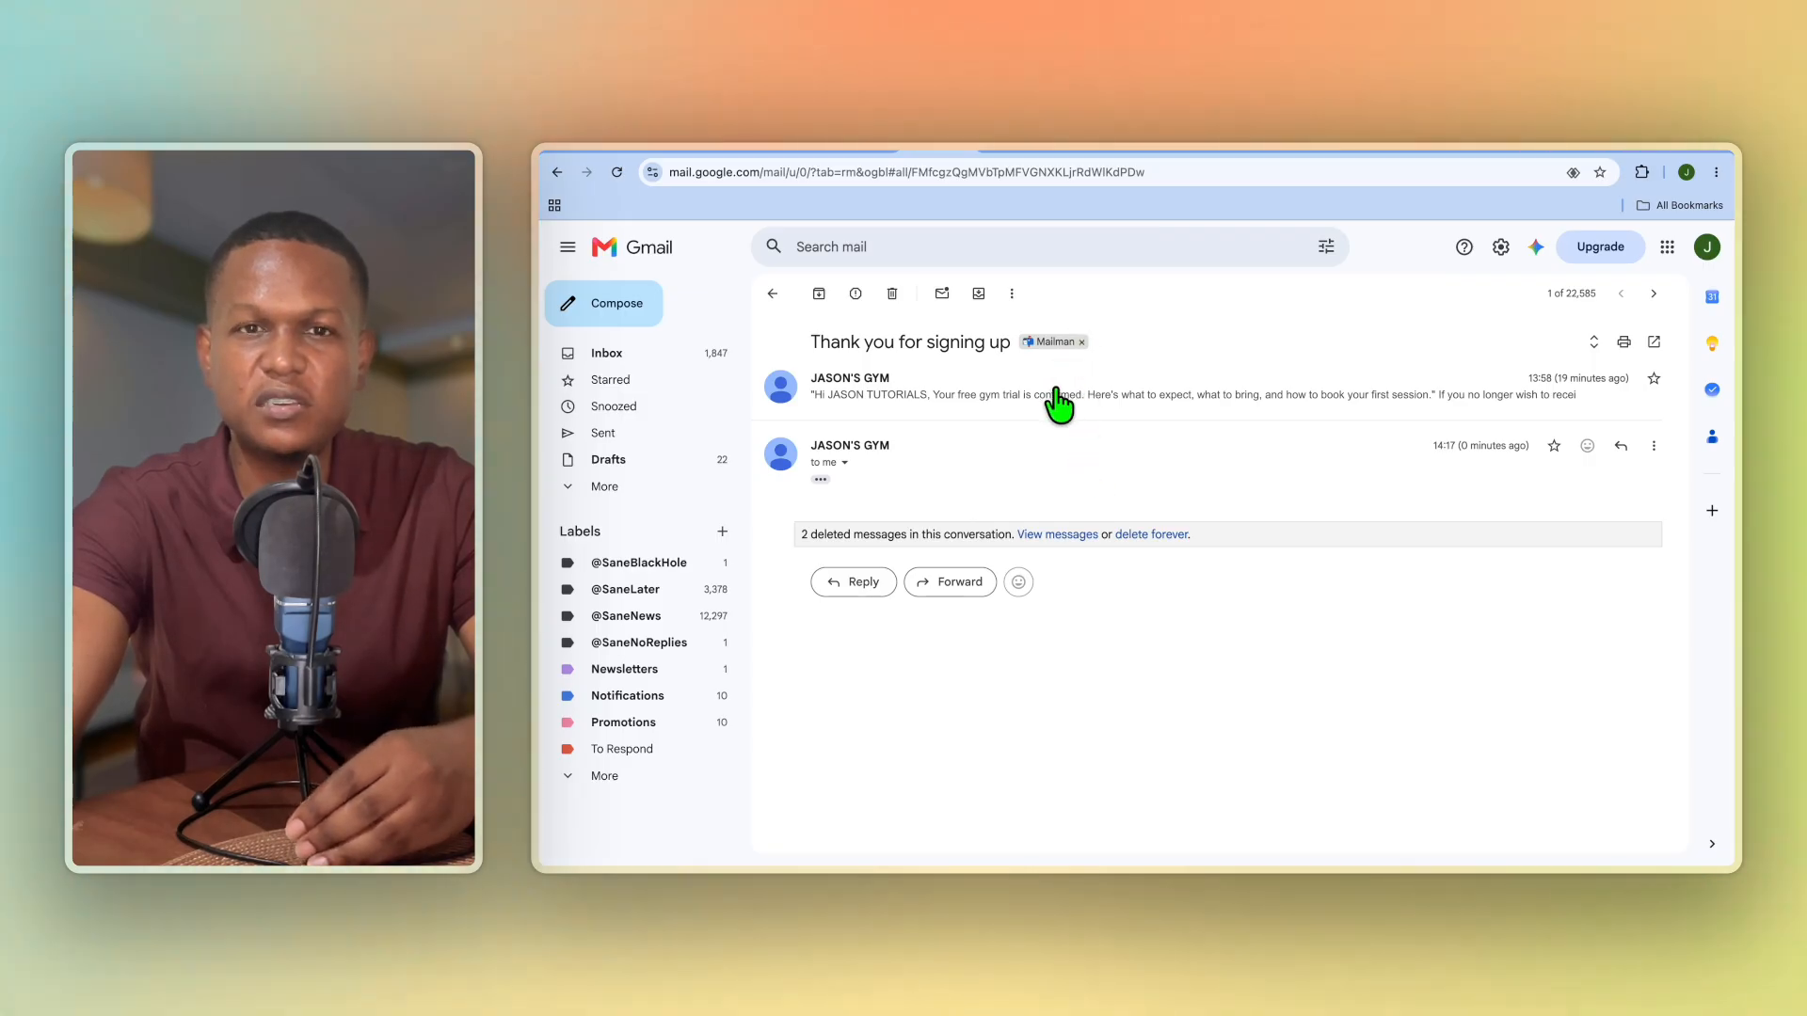
left_click(861, 153)
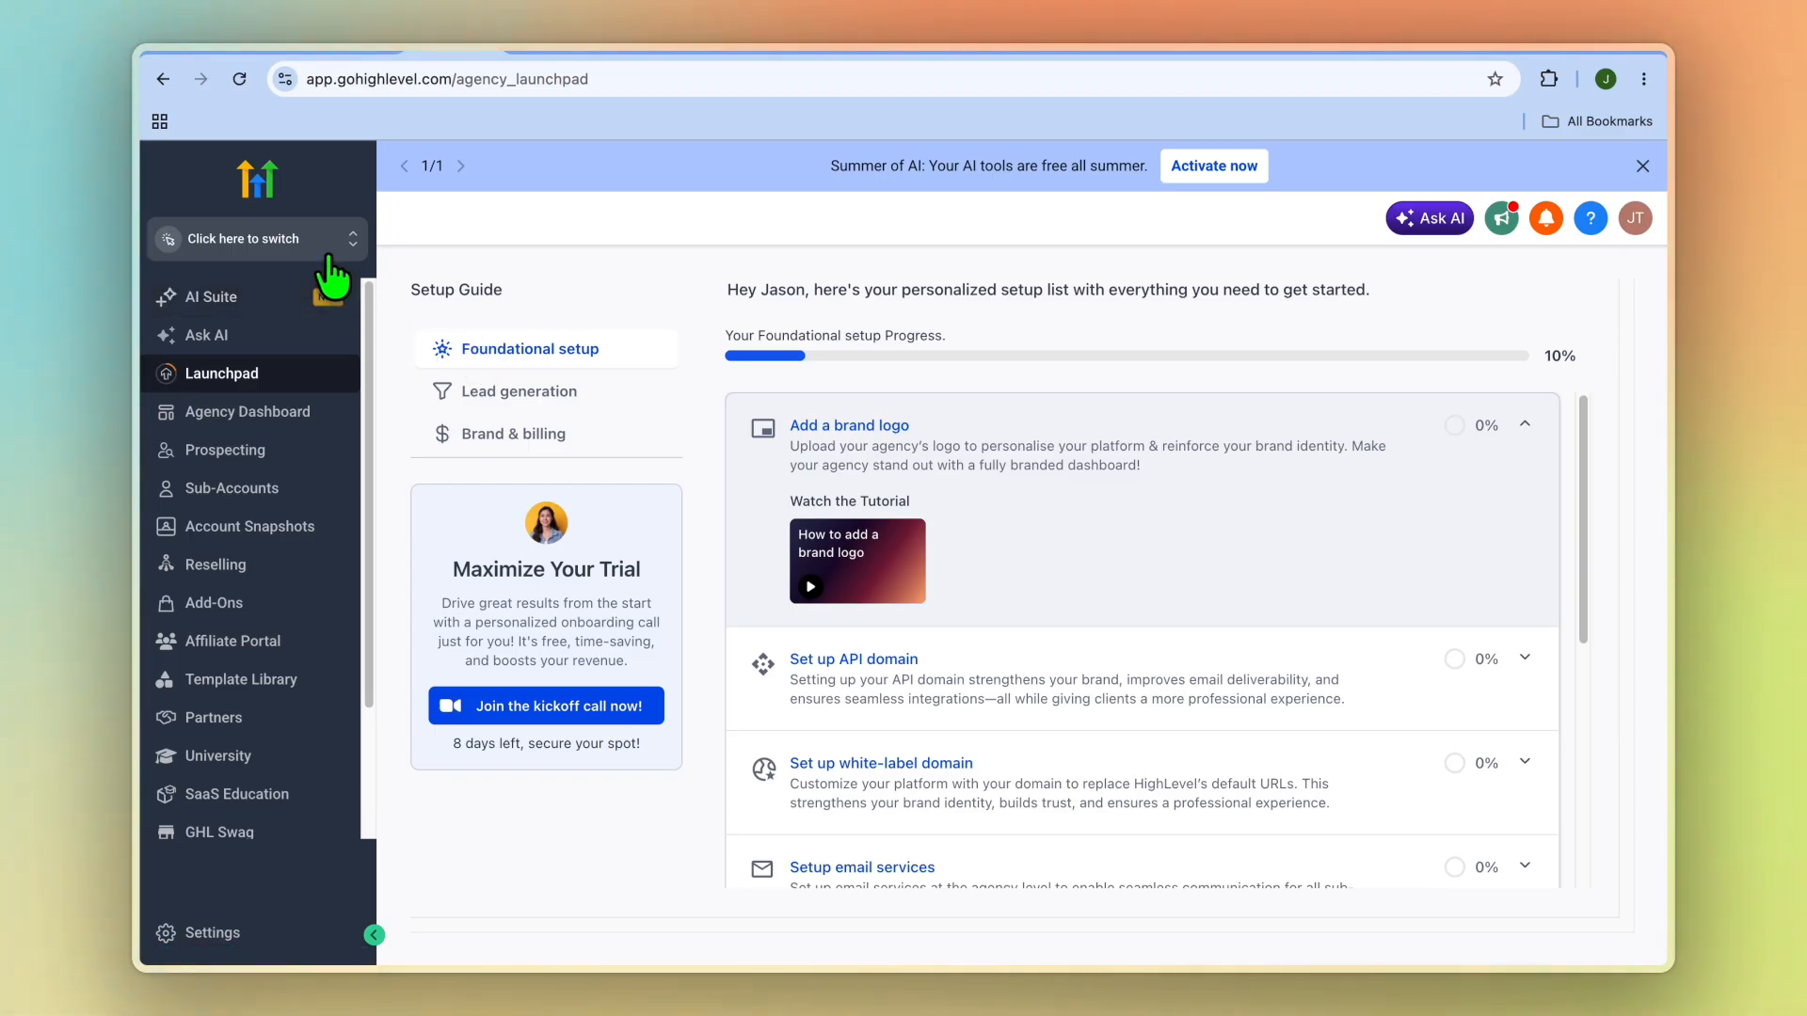
Switch HighLevel to the SIMPLE ANSWERS sub-account and open its list of funnels
left_click(318, 252)
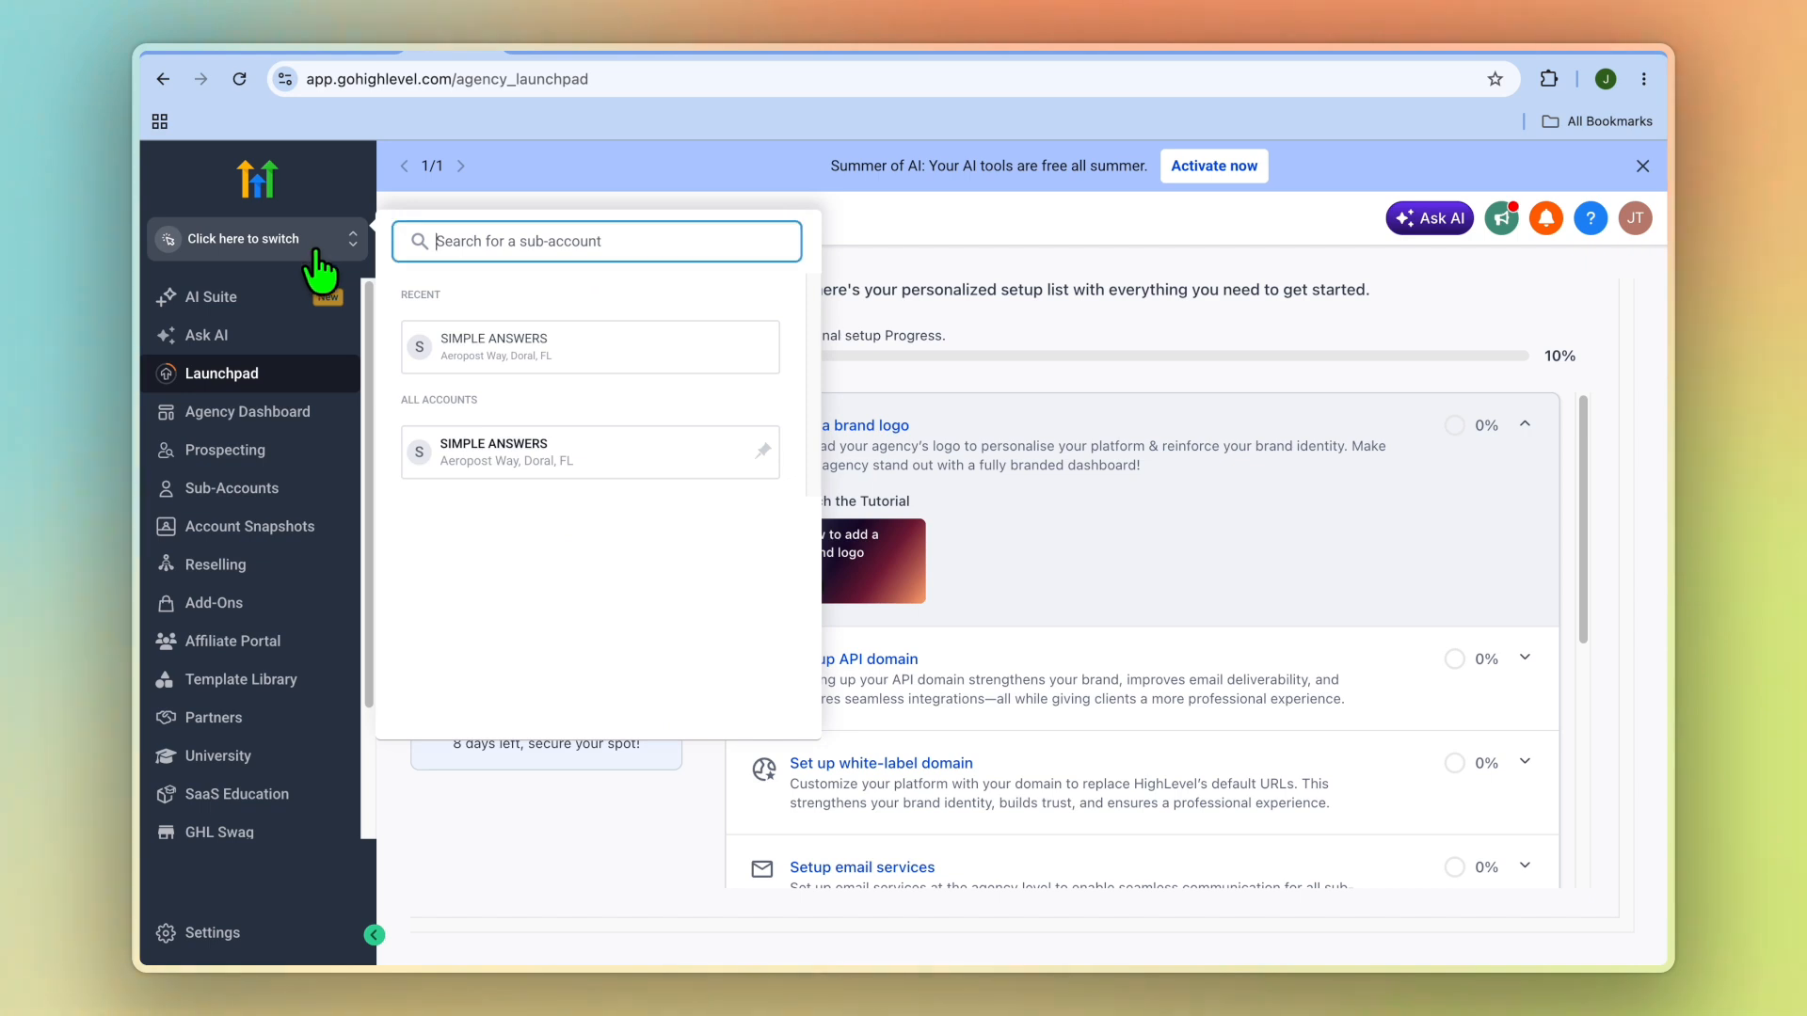
left_click(525, 348)
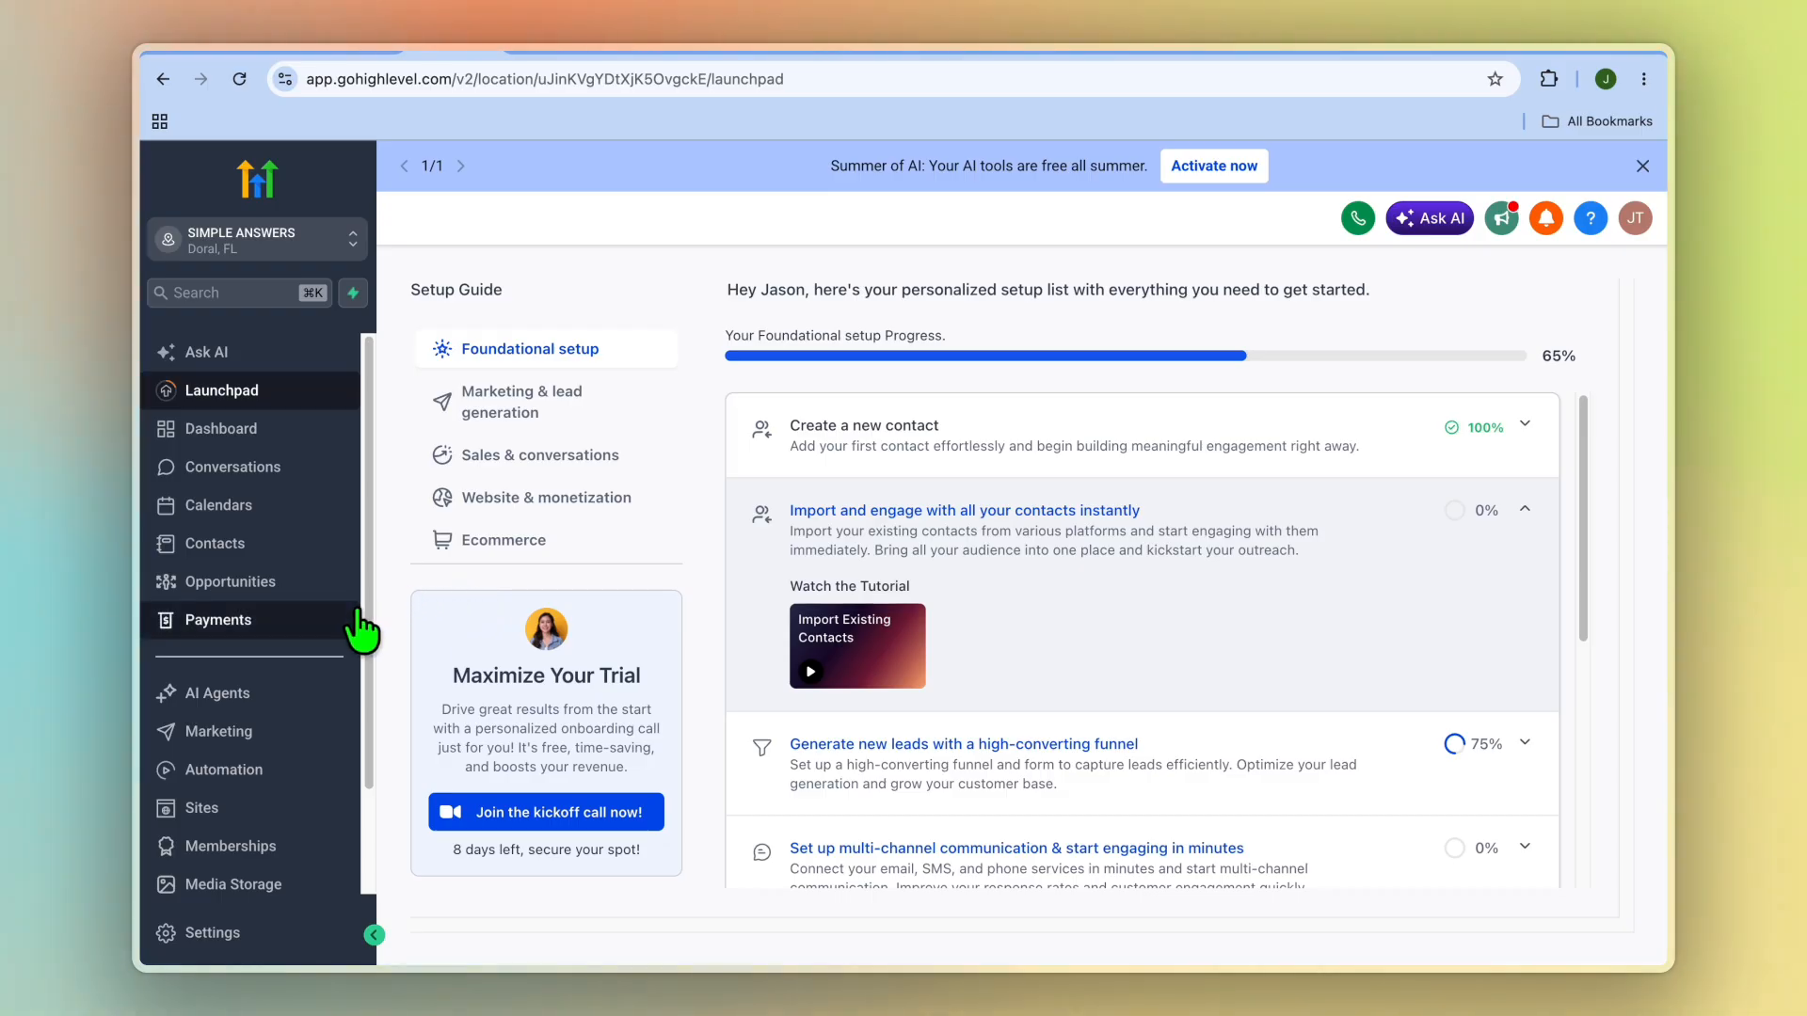
left_click(282, 812)
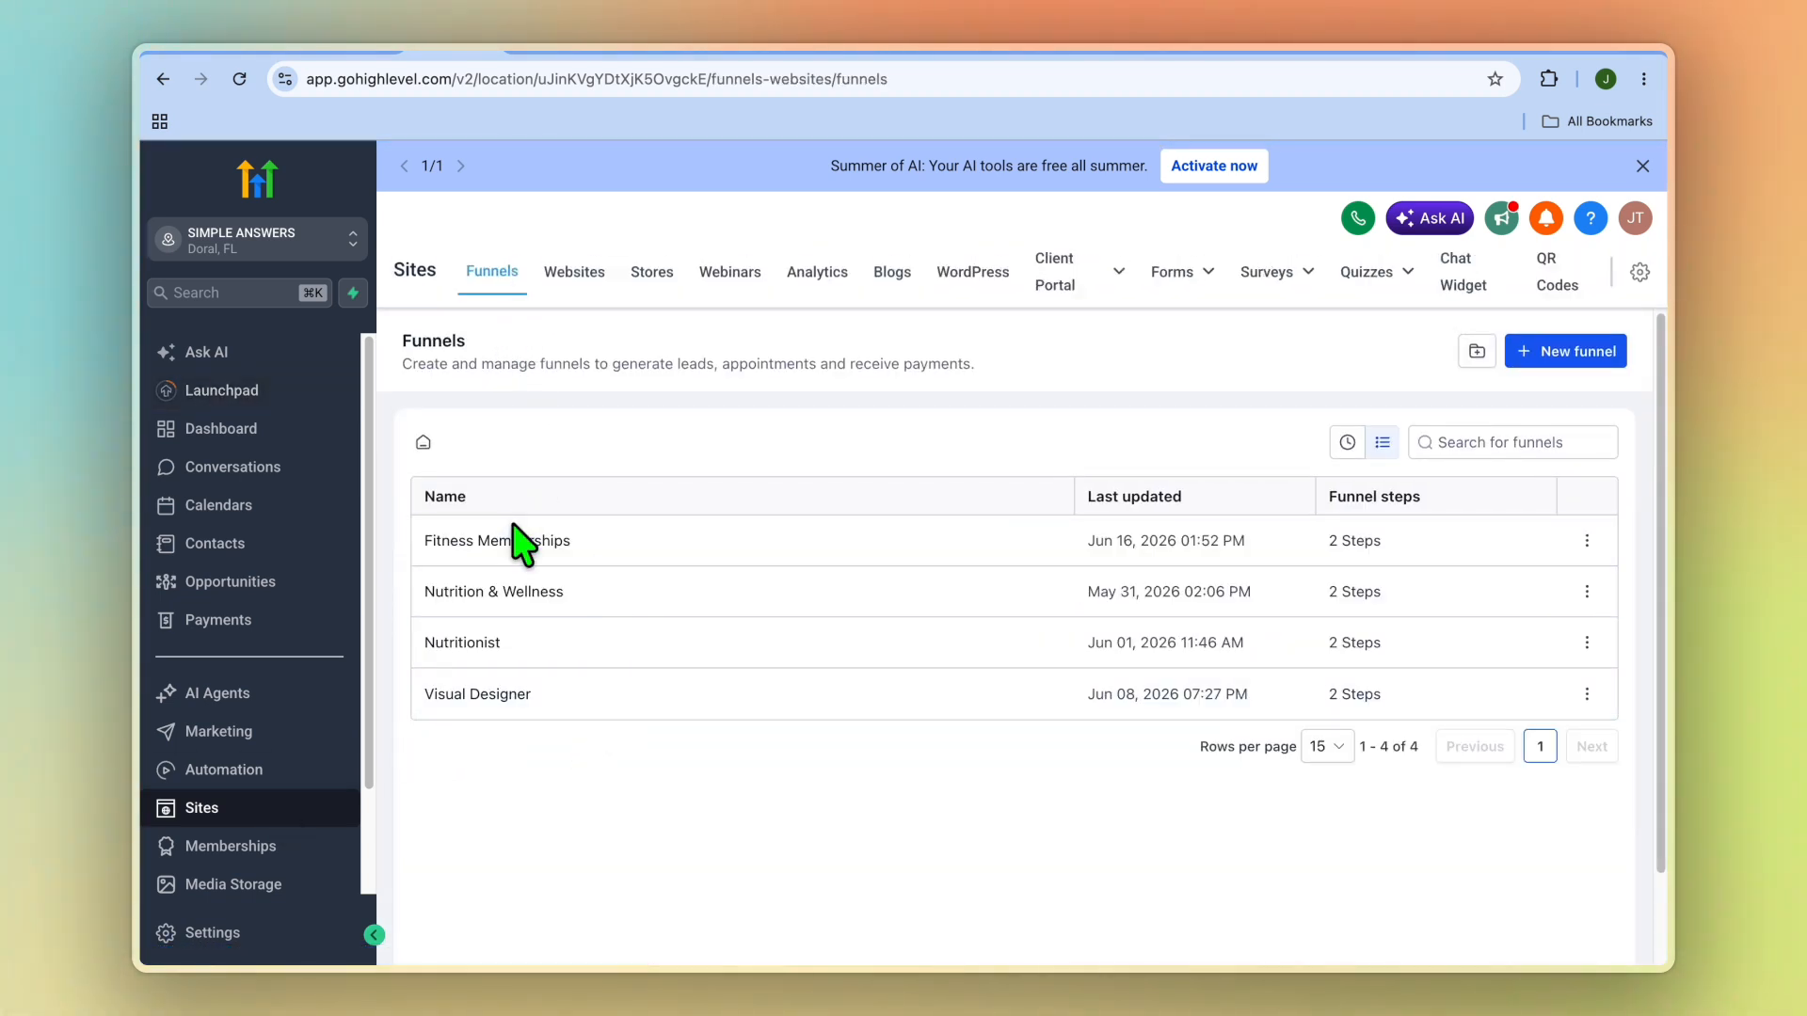
Start a new funnel from the prebuilt templates
left_click(1600, 355)
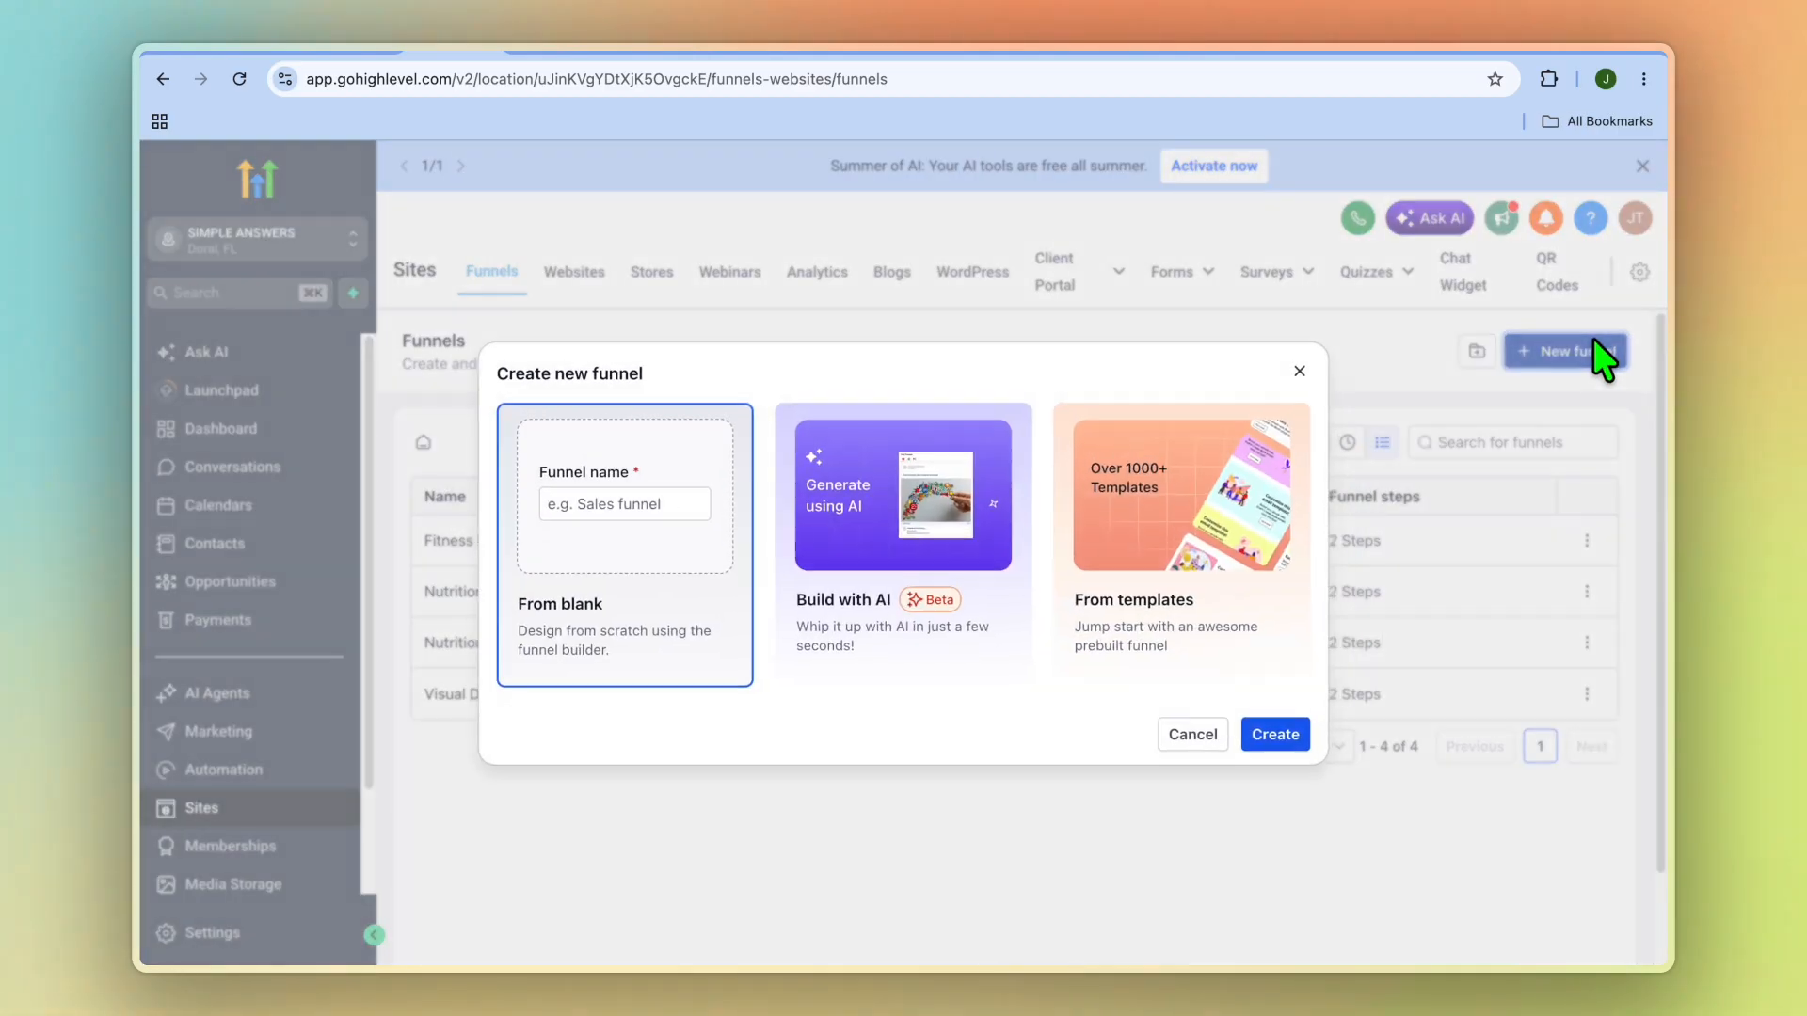
left_click(1152, 560)
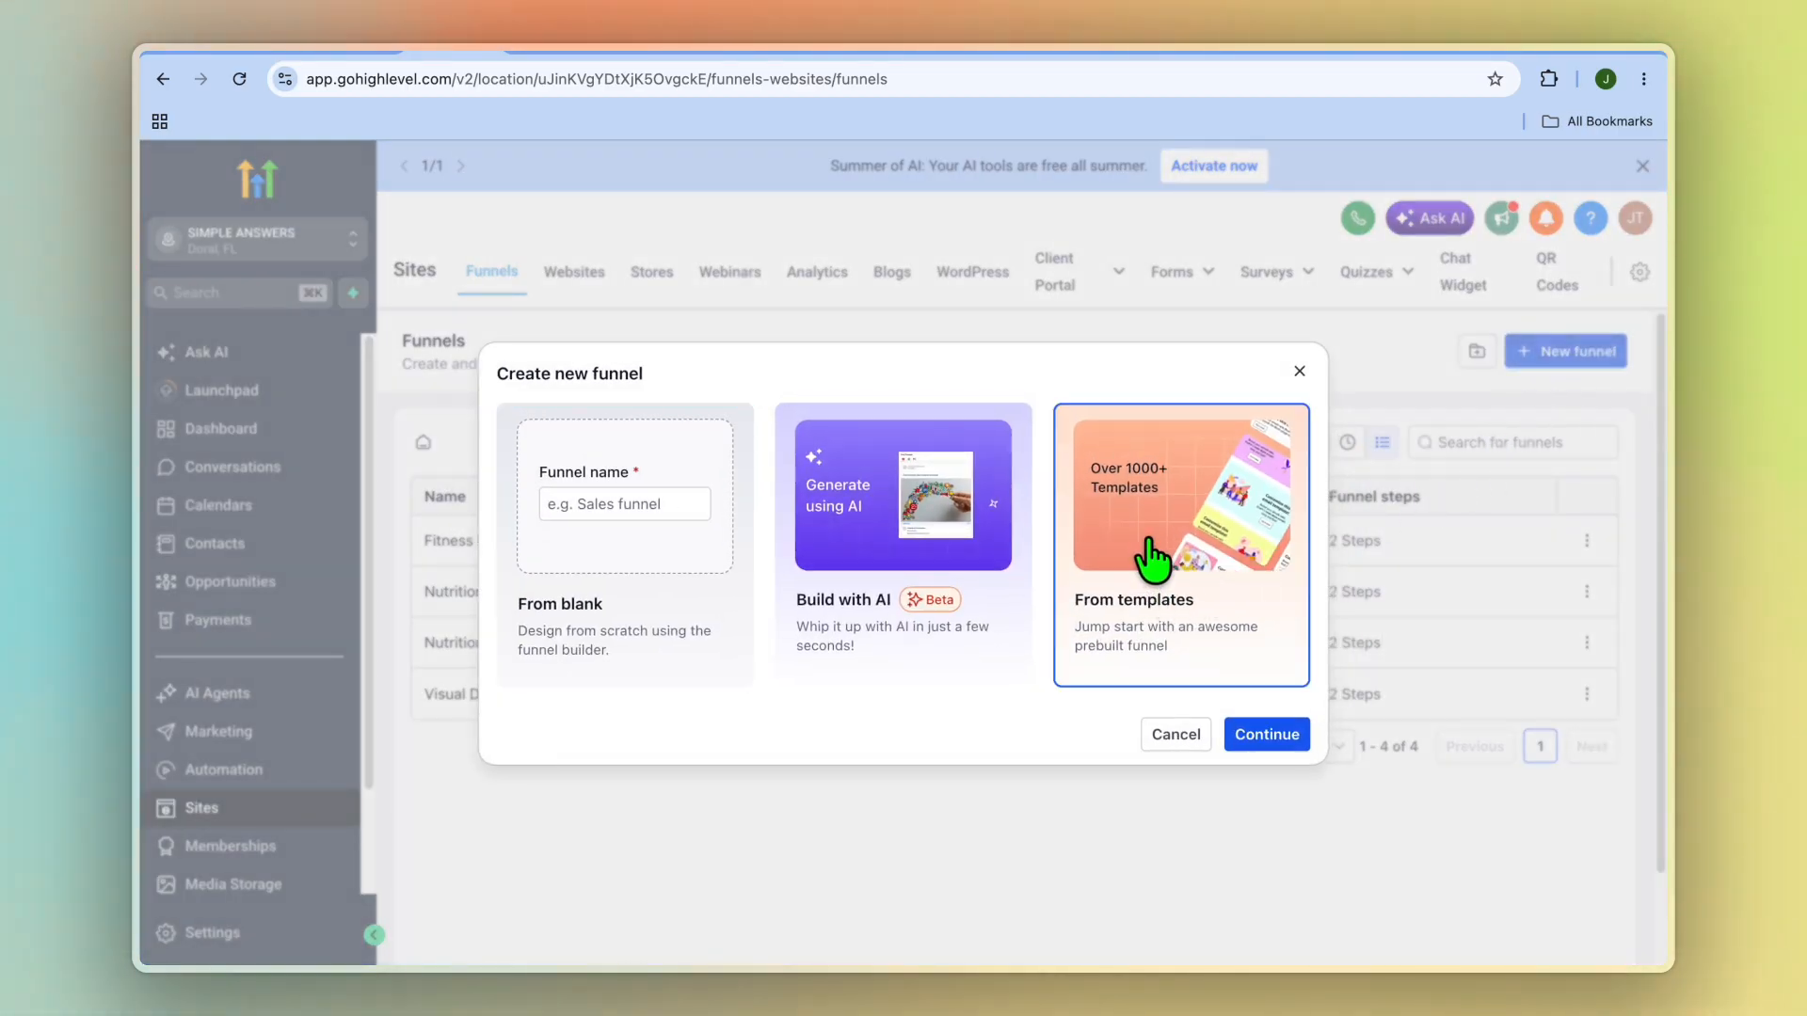
left_click(1261, 736)
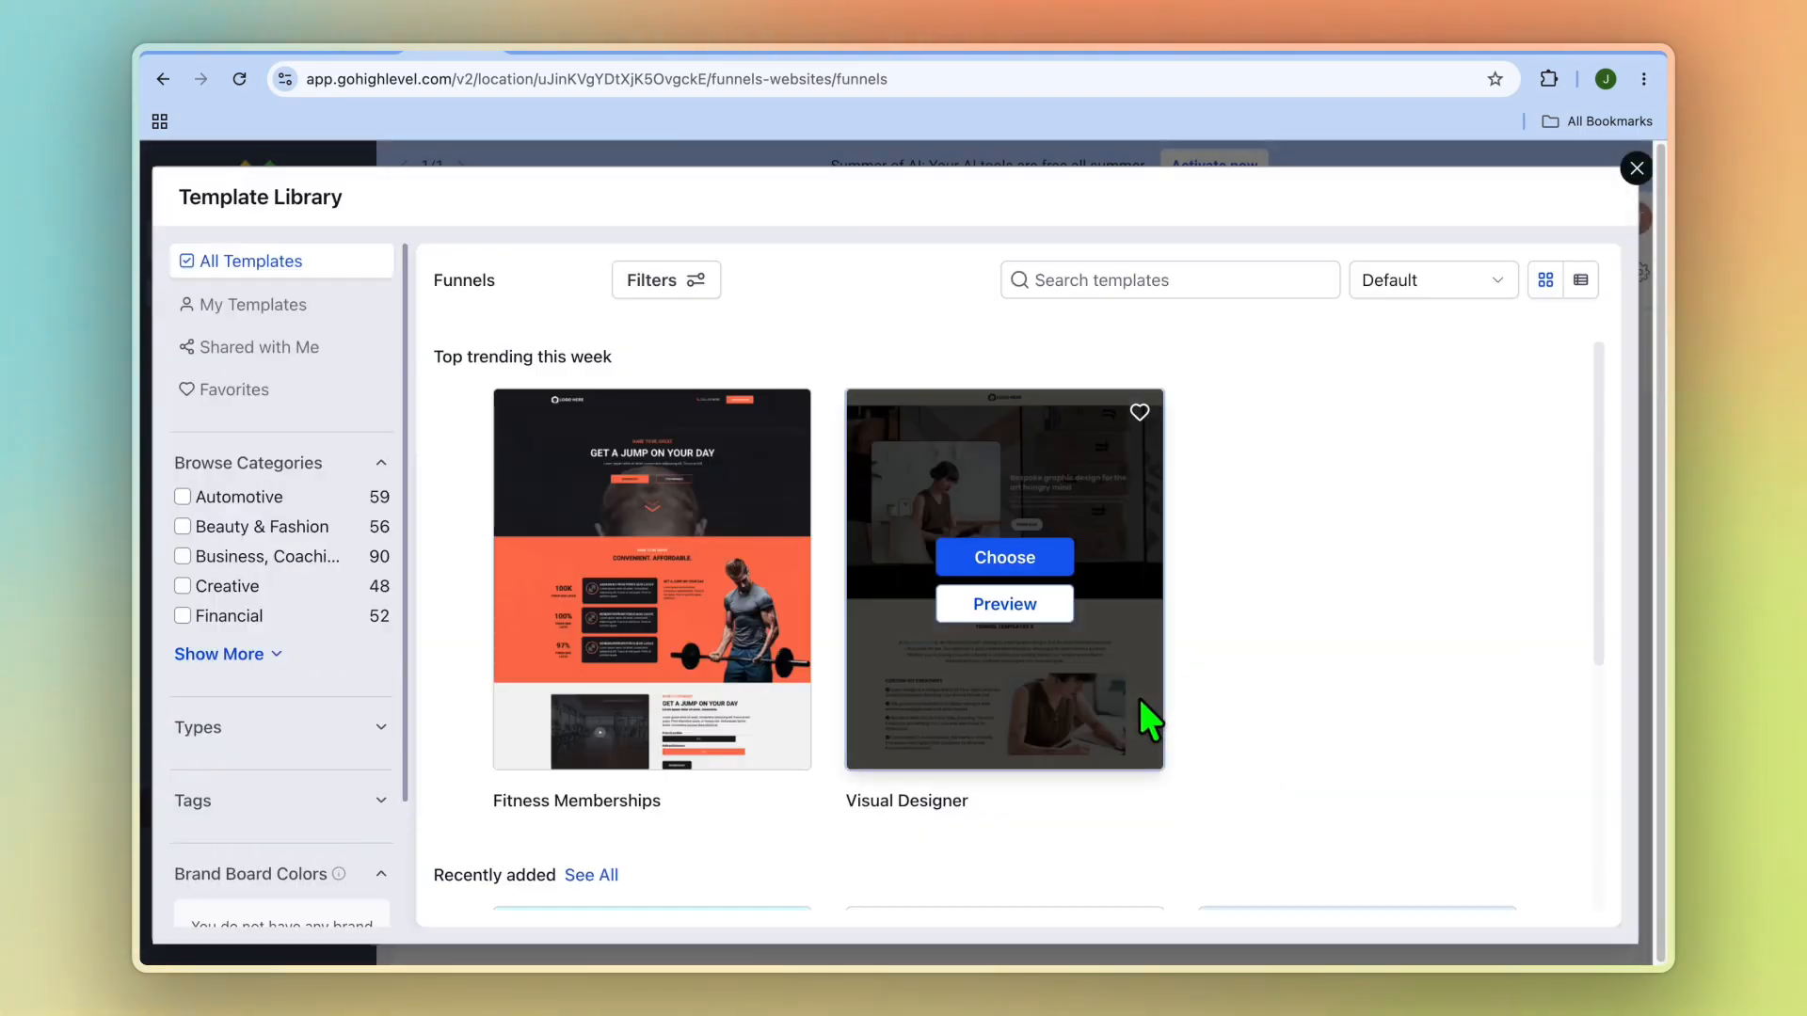
Filter the funnel templates to the Health & Wellness category and choose the Nutrition & Wellness template
left_click(261, 656)
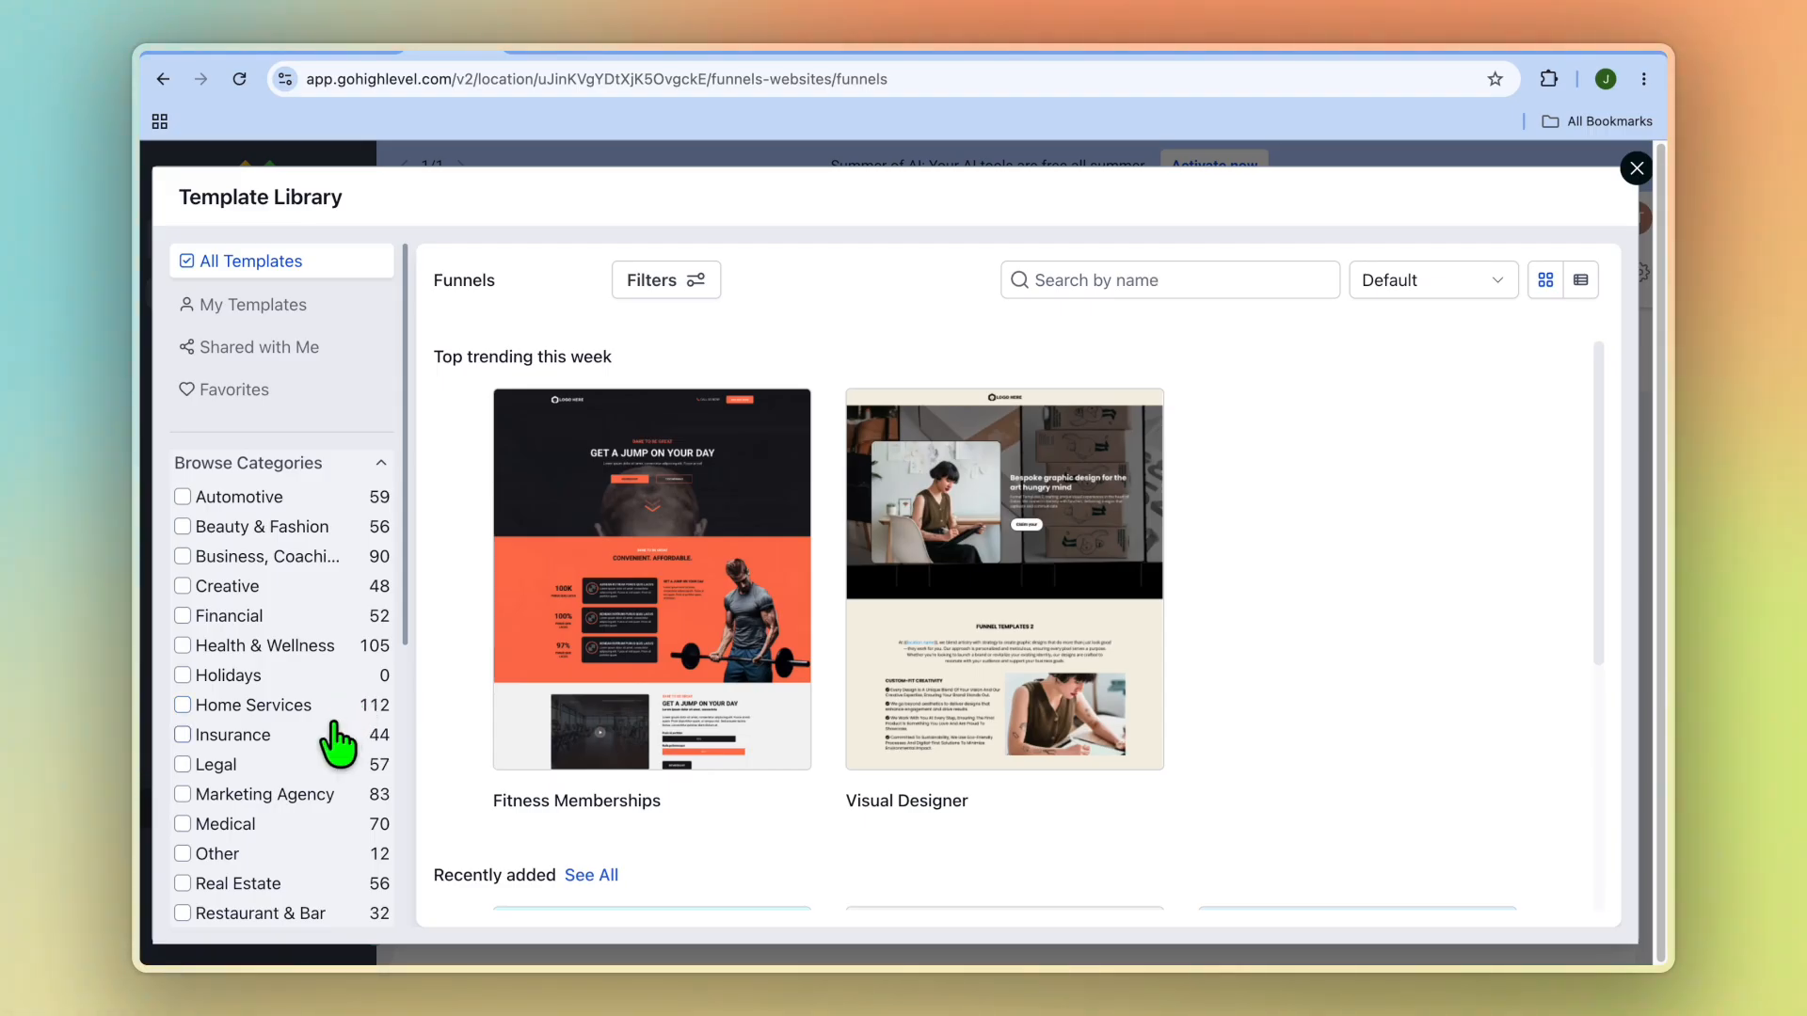
left_click(318, 650)
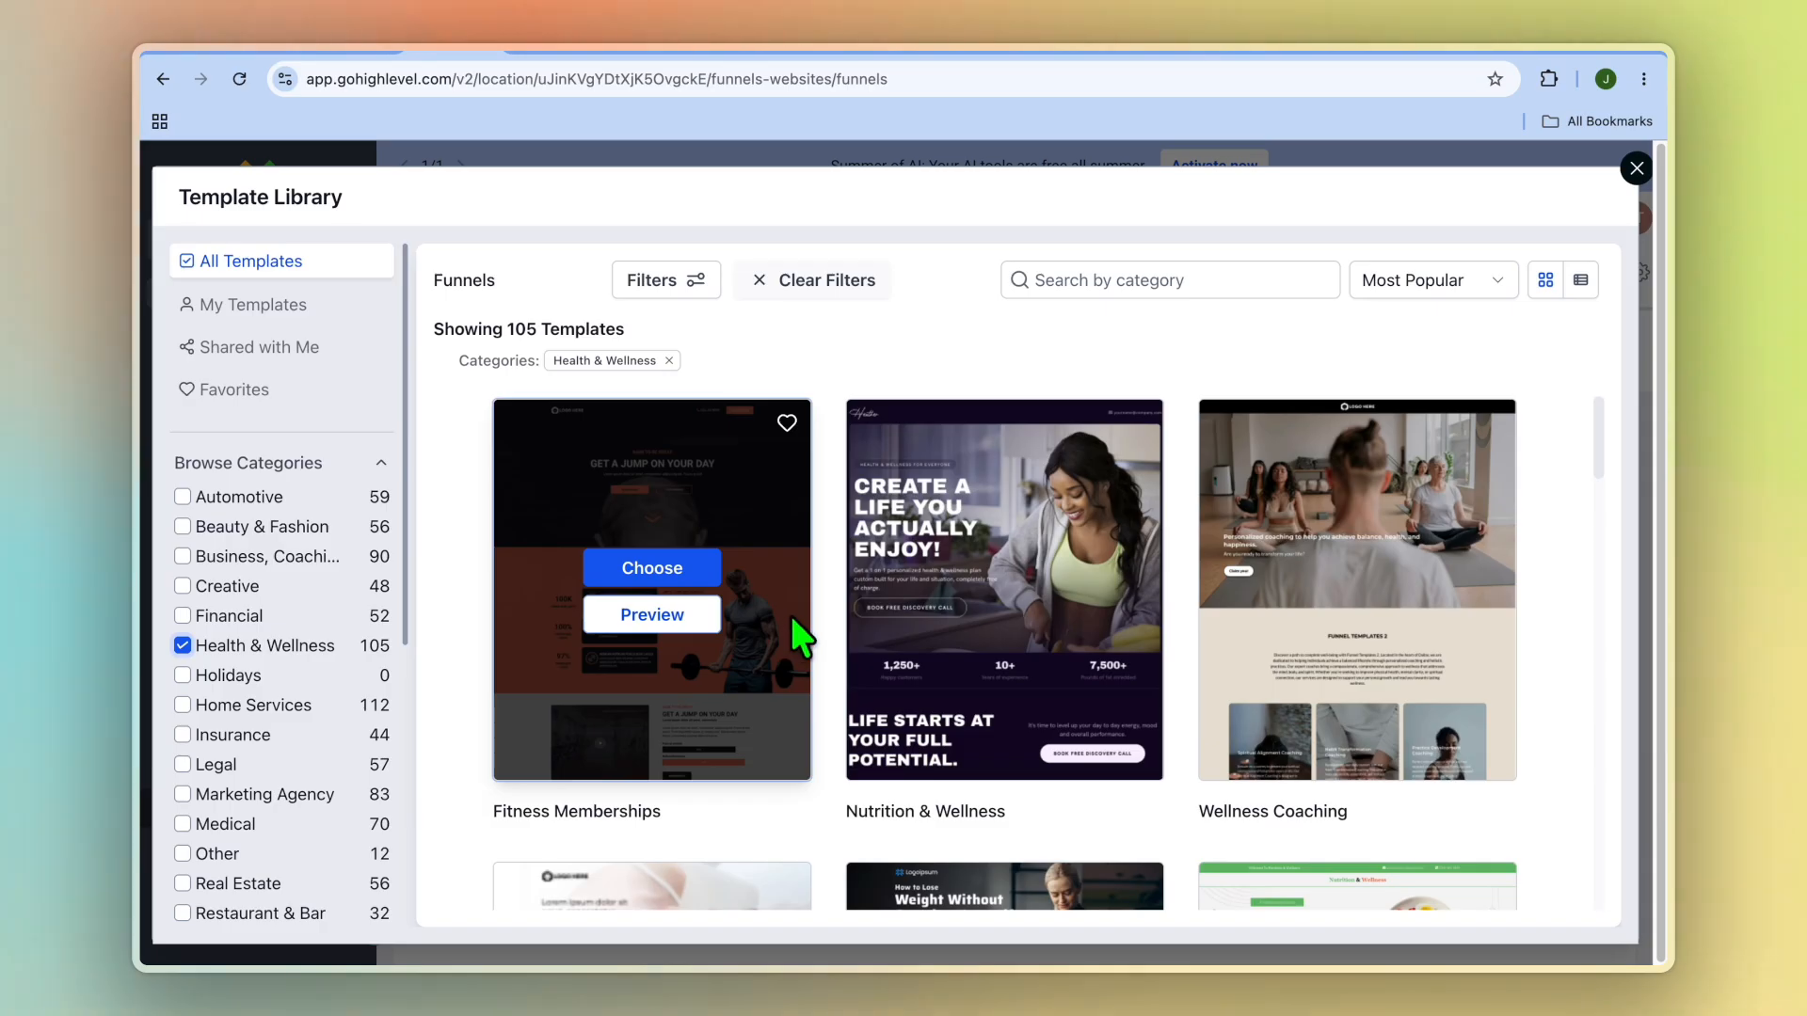
scroll(818, 633, "down", 4)
scroll(842, 649, "up", 4)
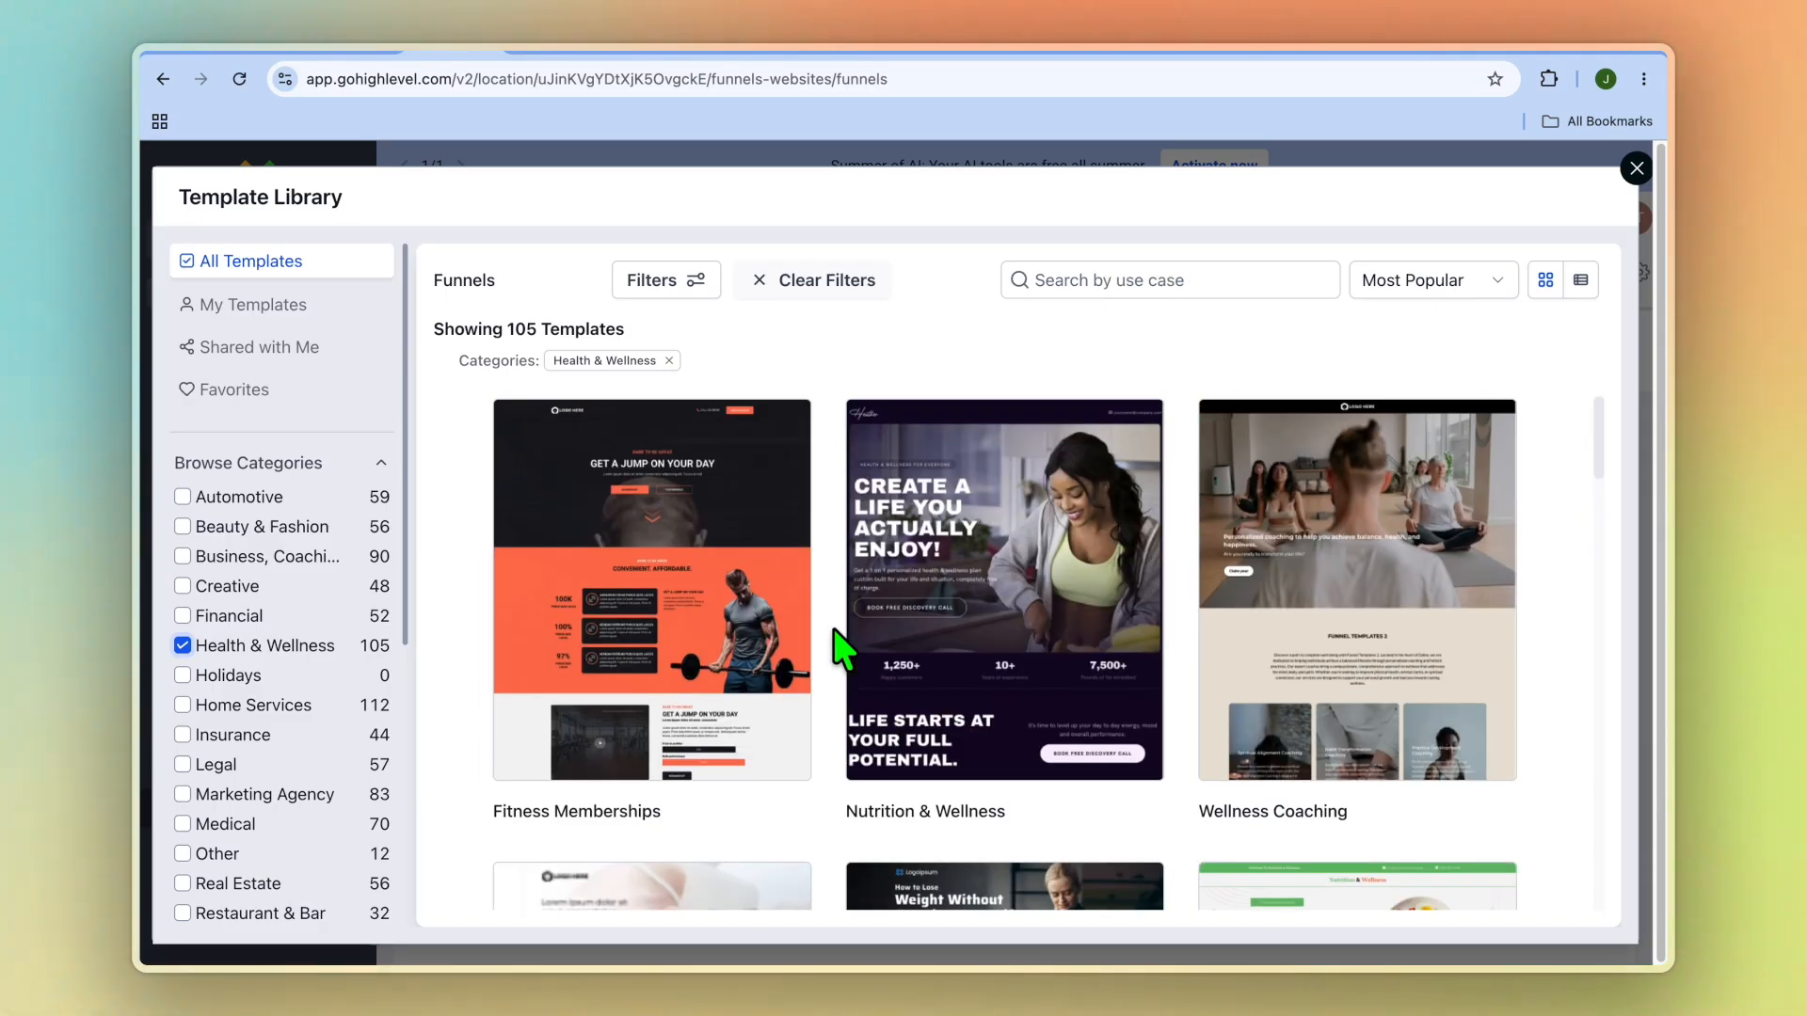
mouse_move(1003, 677)
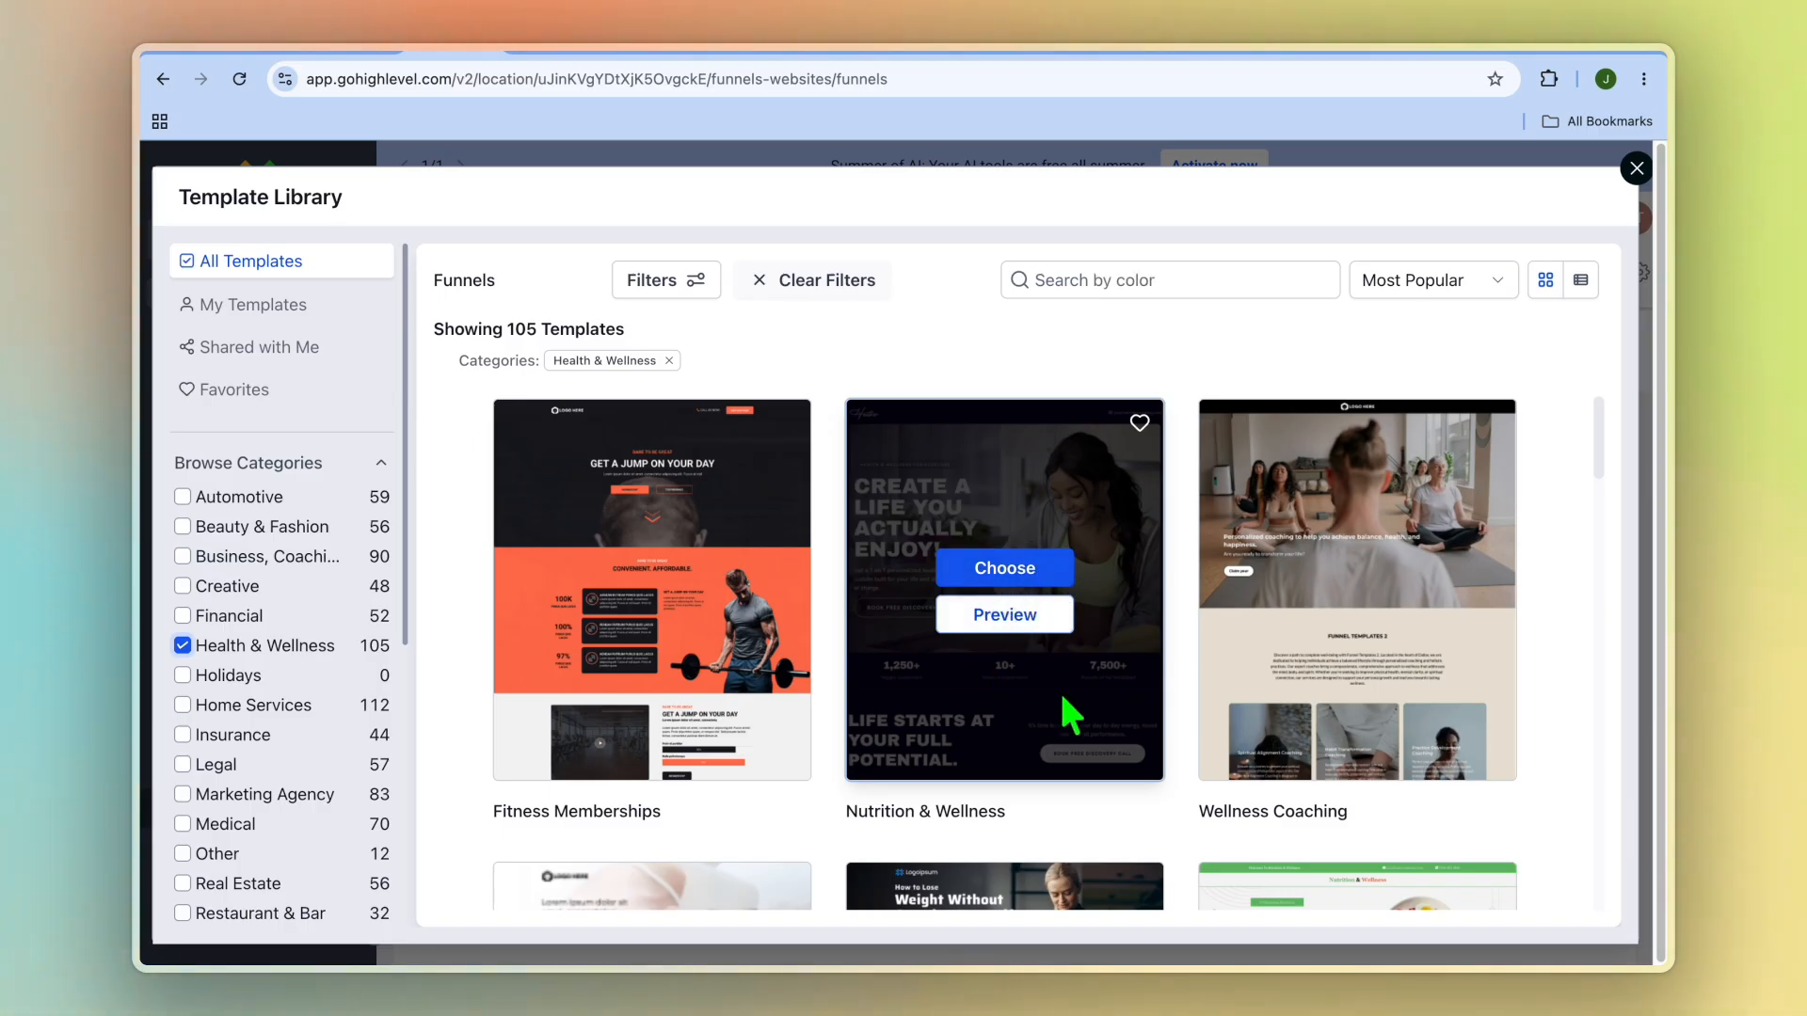
left_click(988, 570)
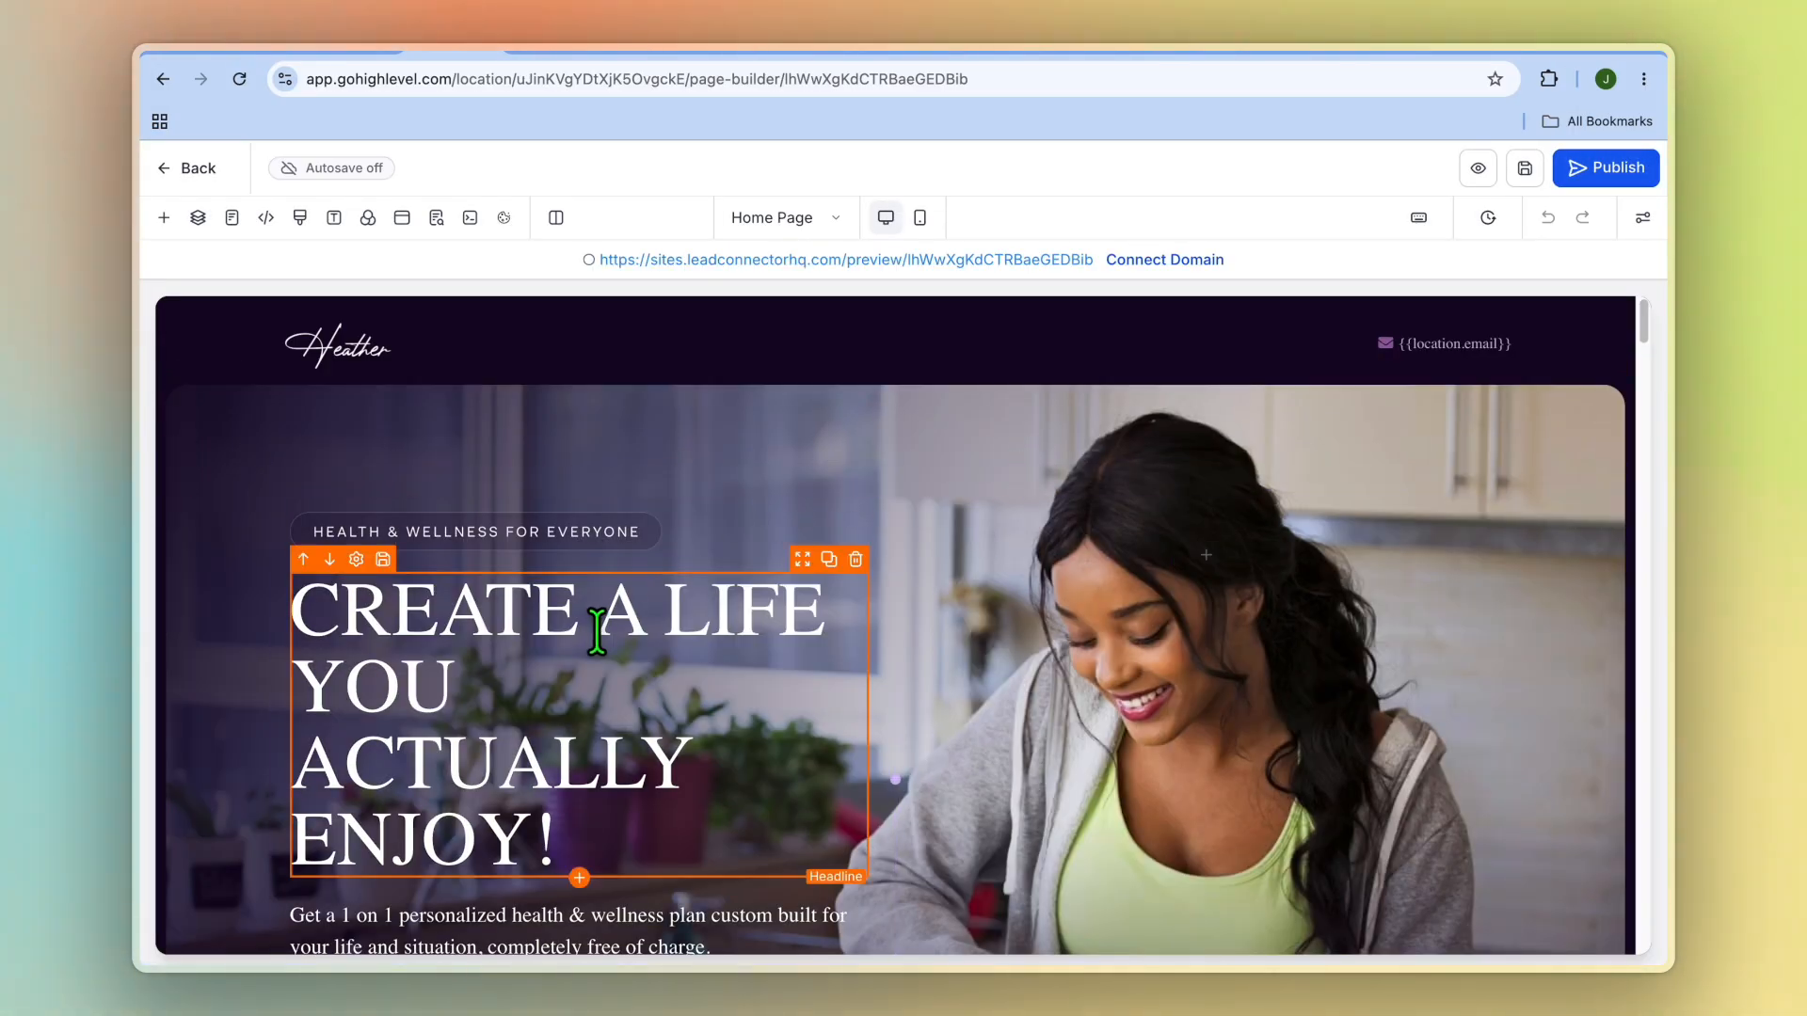
Examine the home page's headline, hero section and statistics row in the page builder
left_click(606, 625)
left_click(1009, 491)
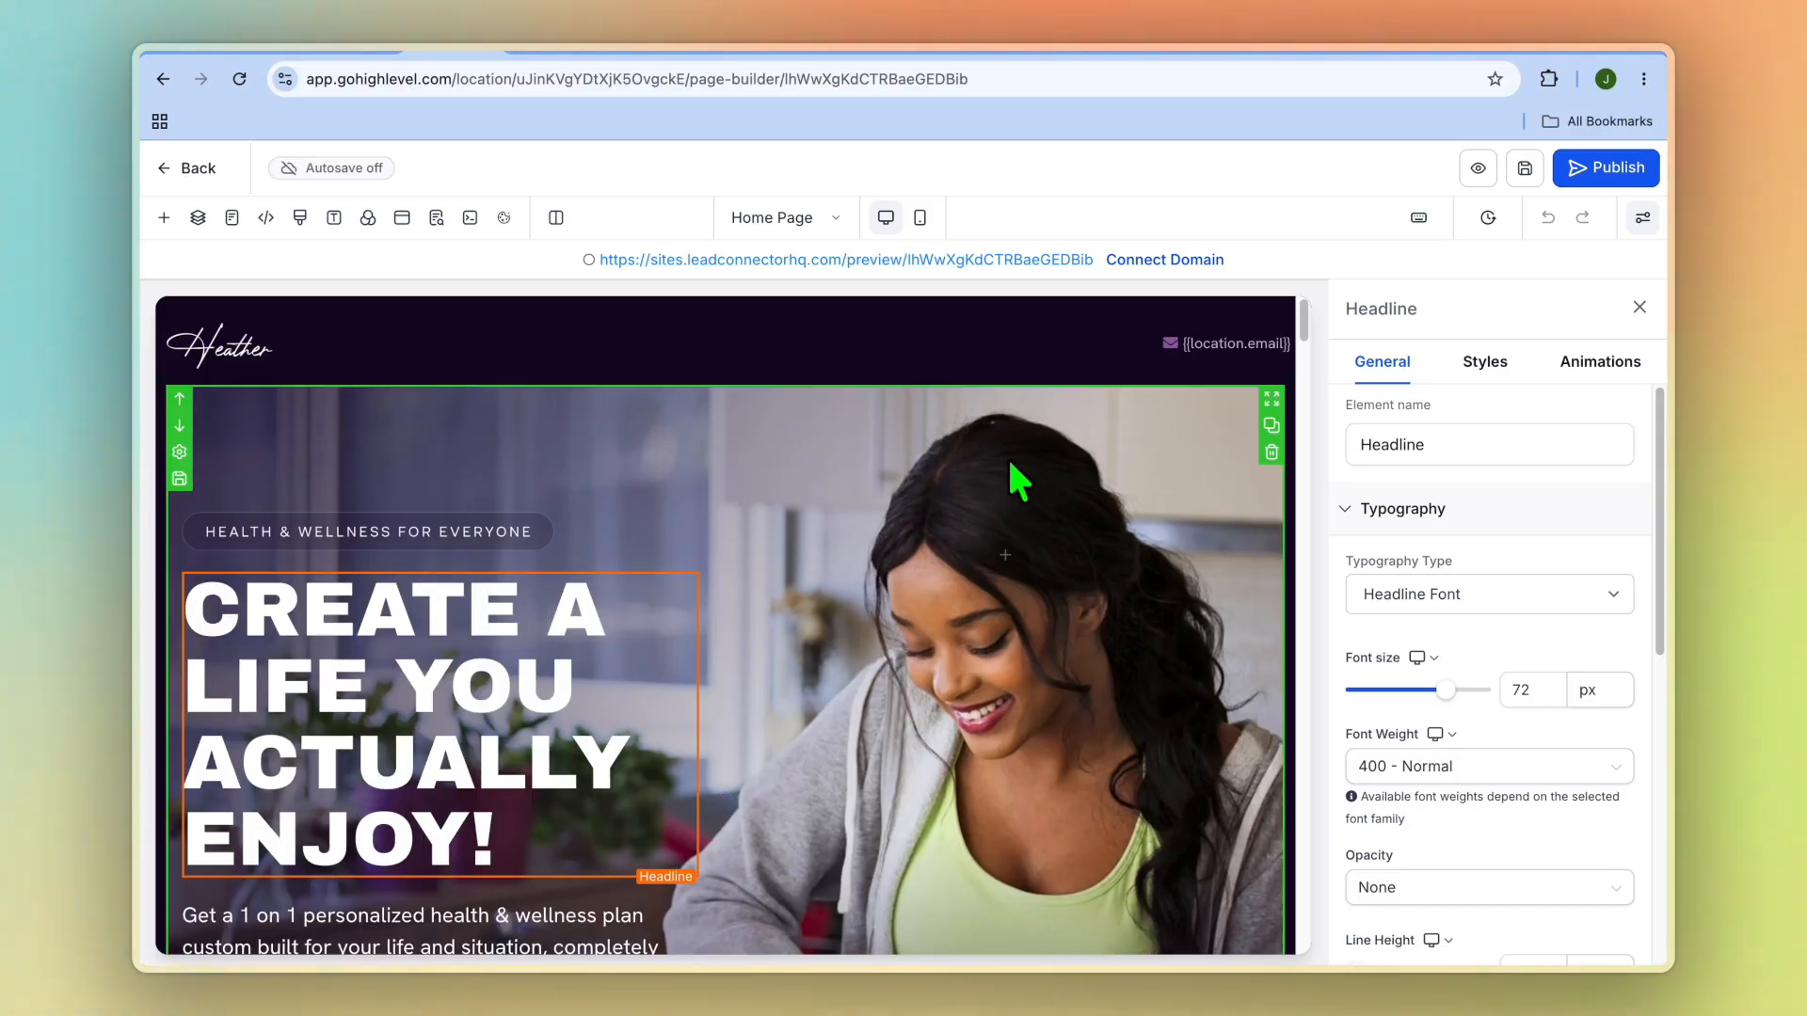
scroll(1017, 513, "down", 5)
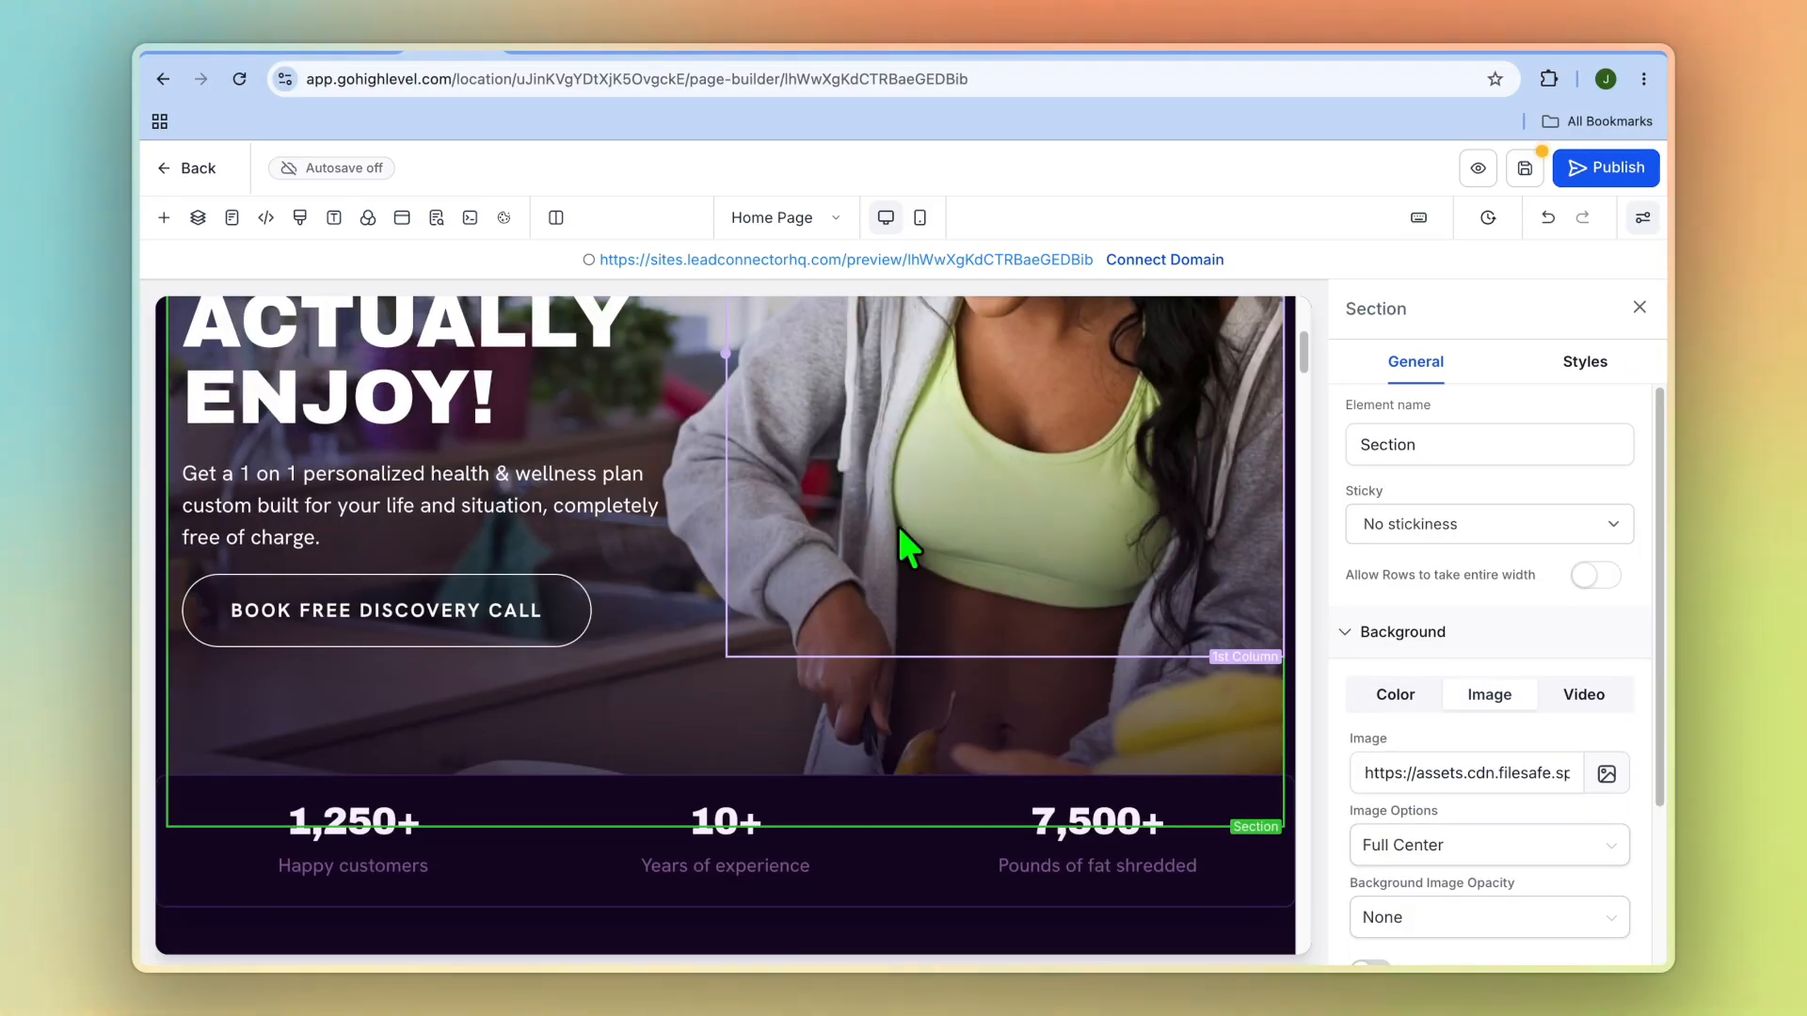
scroll(619, 598, "down", 2)
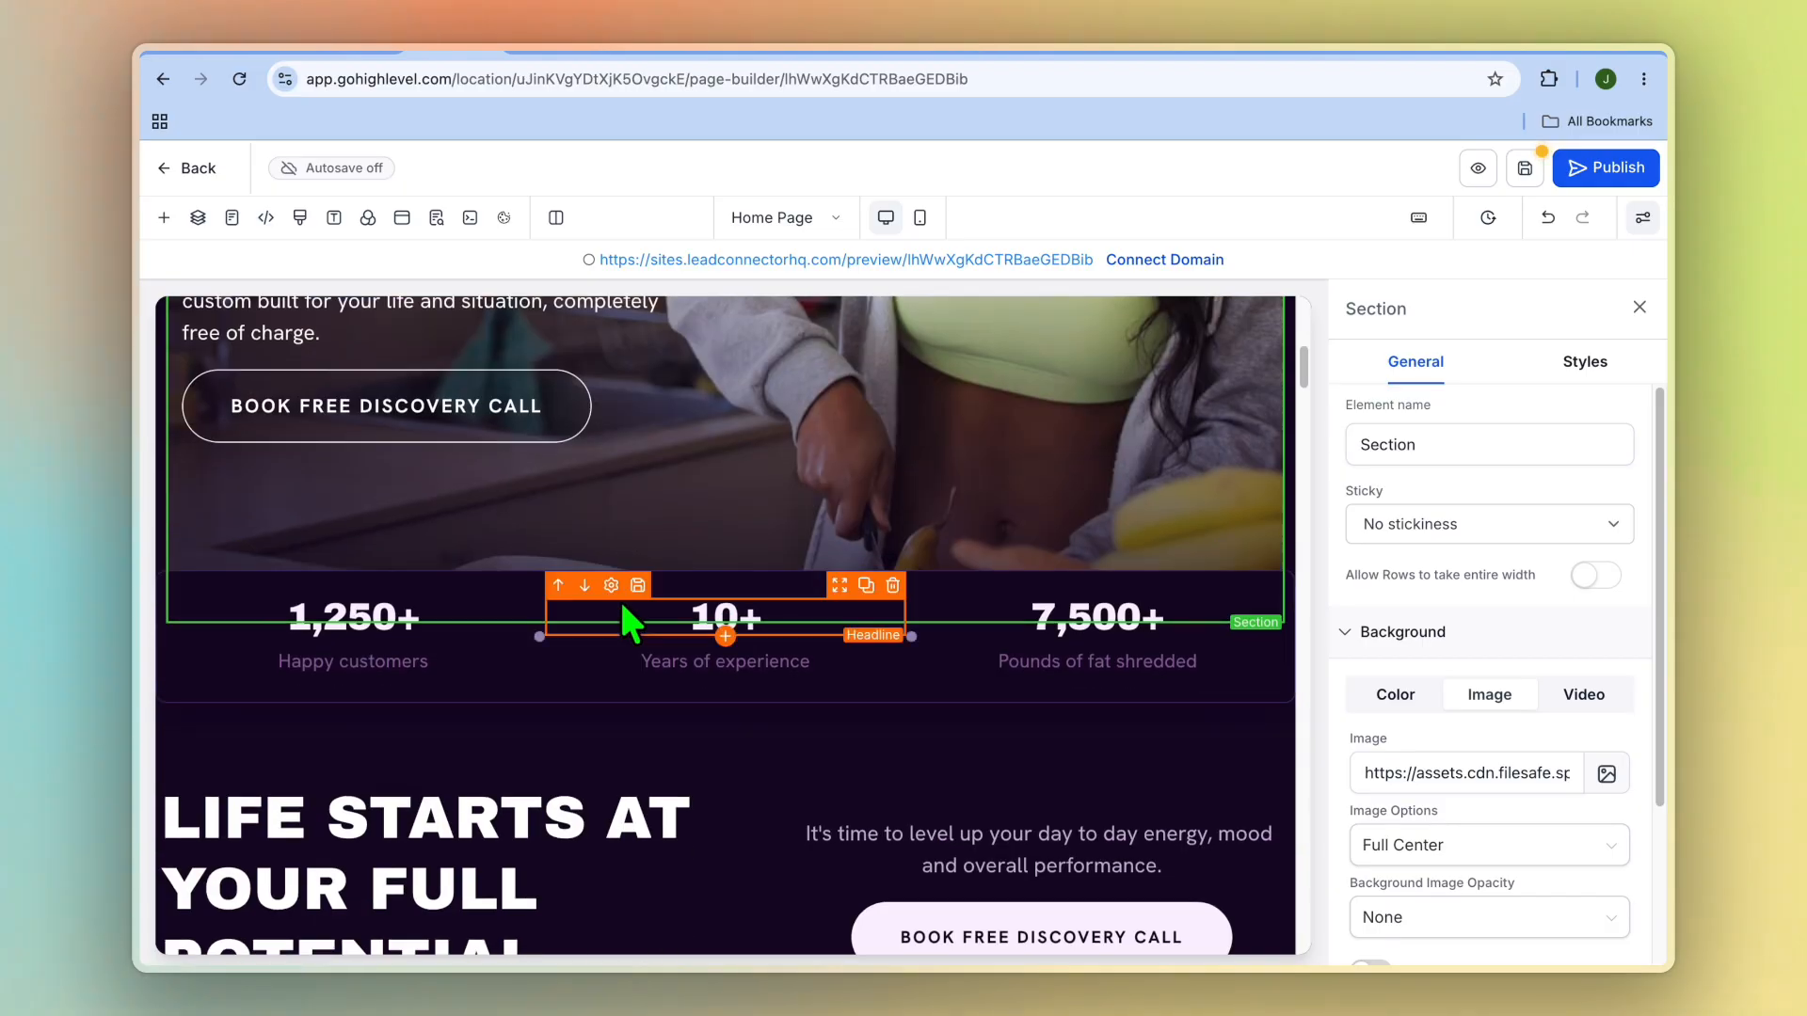
scroll(619, 598, "up", 3)
scroll(619, 599, "up", 2)
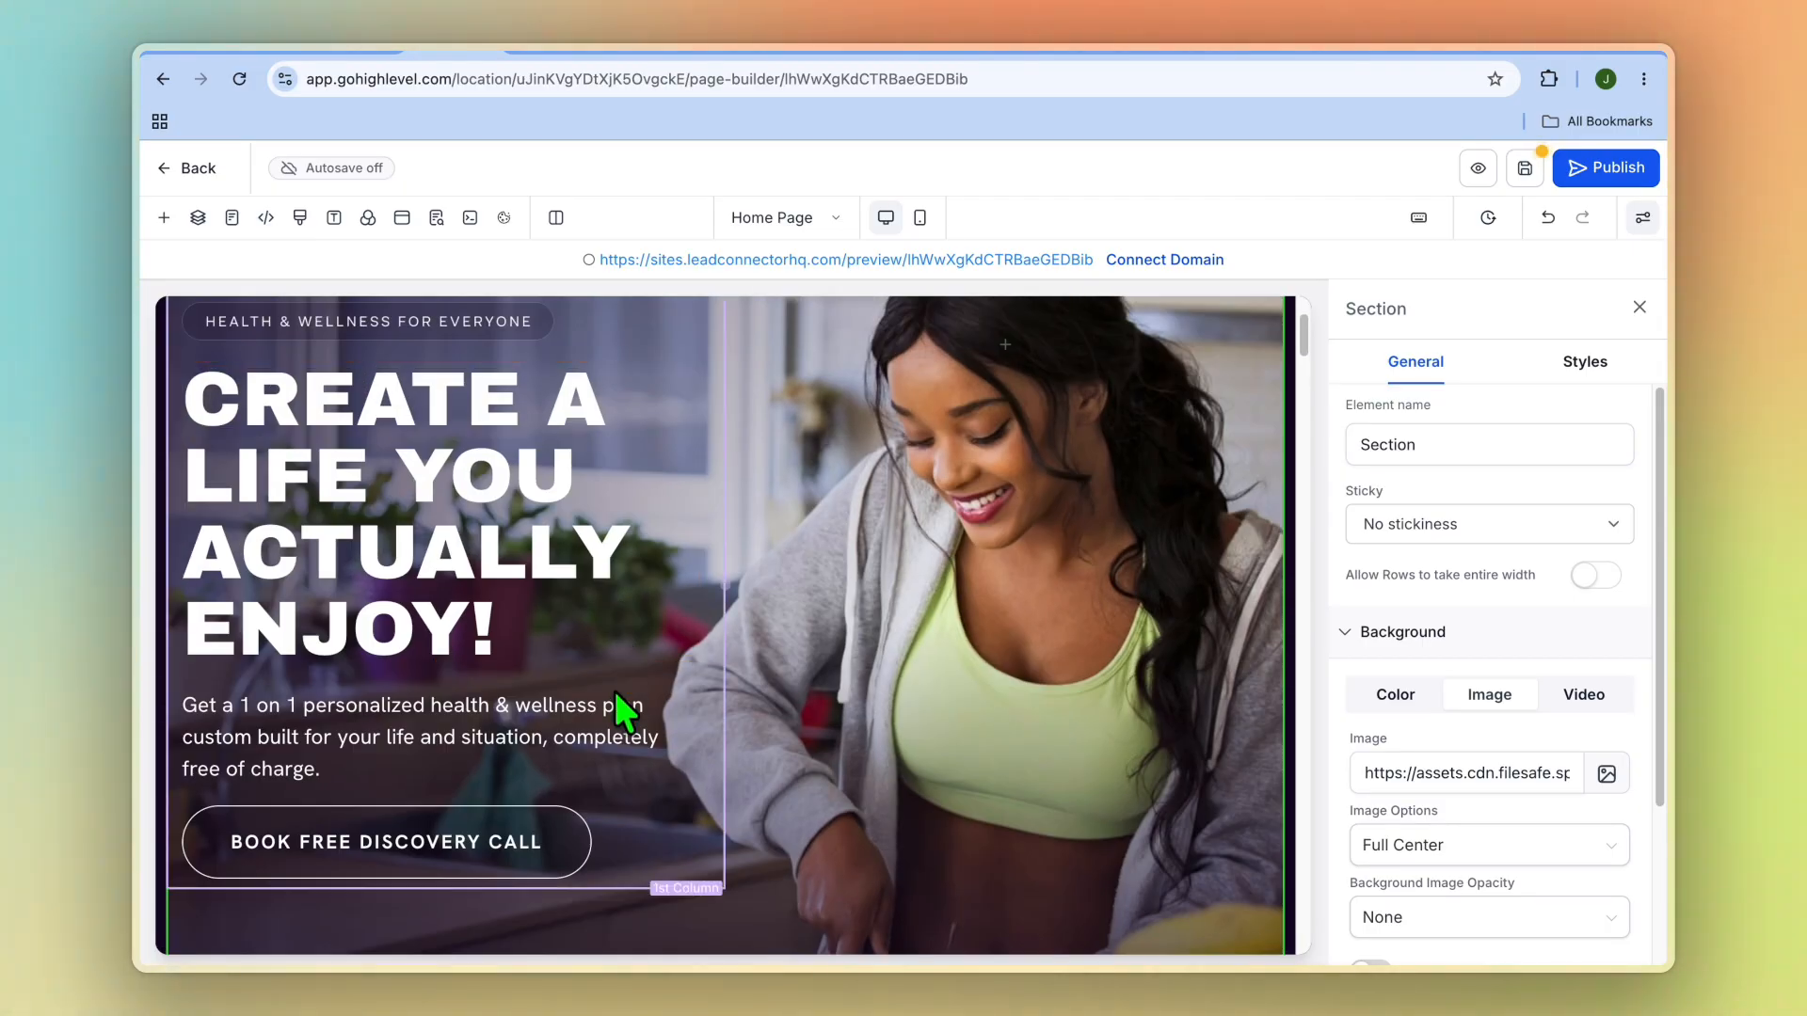
Set the hero's BOOK FREE DISCOVERY CALL button action to Open popup
left_click(385, 858)
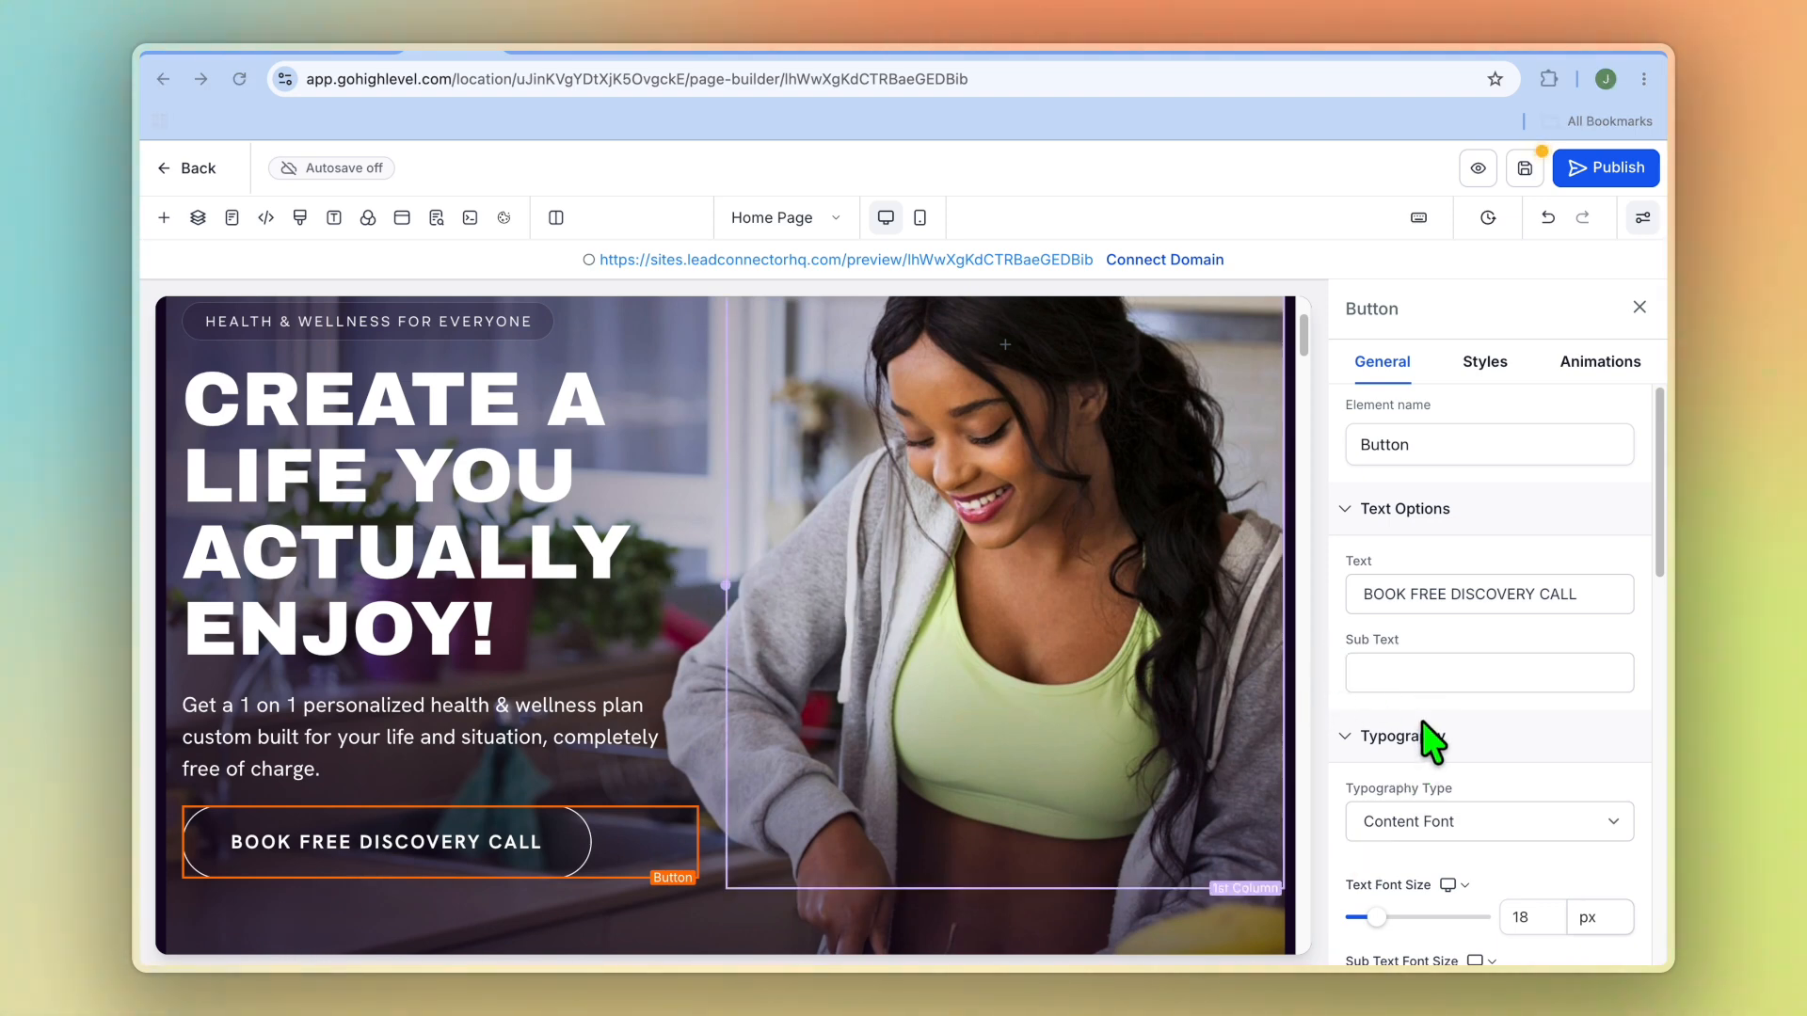
scroll(1435, 630, "down", 8)
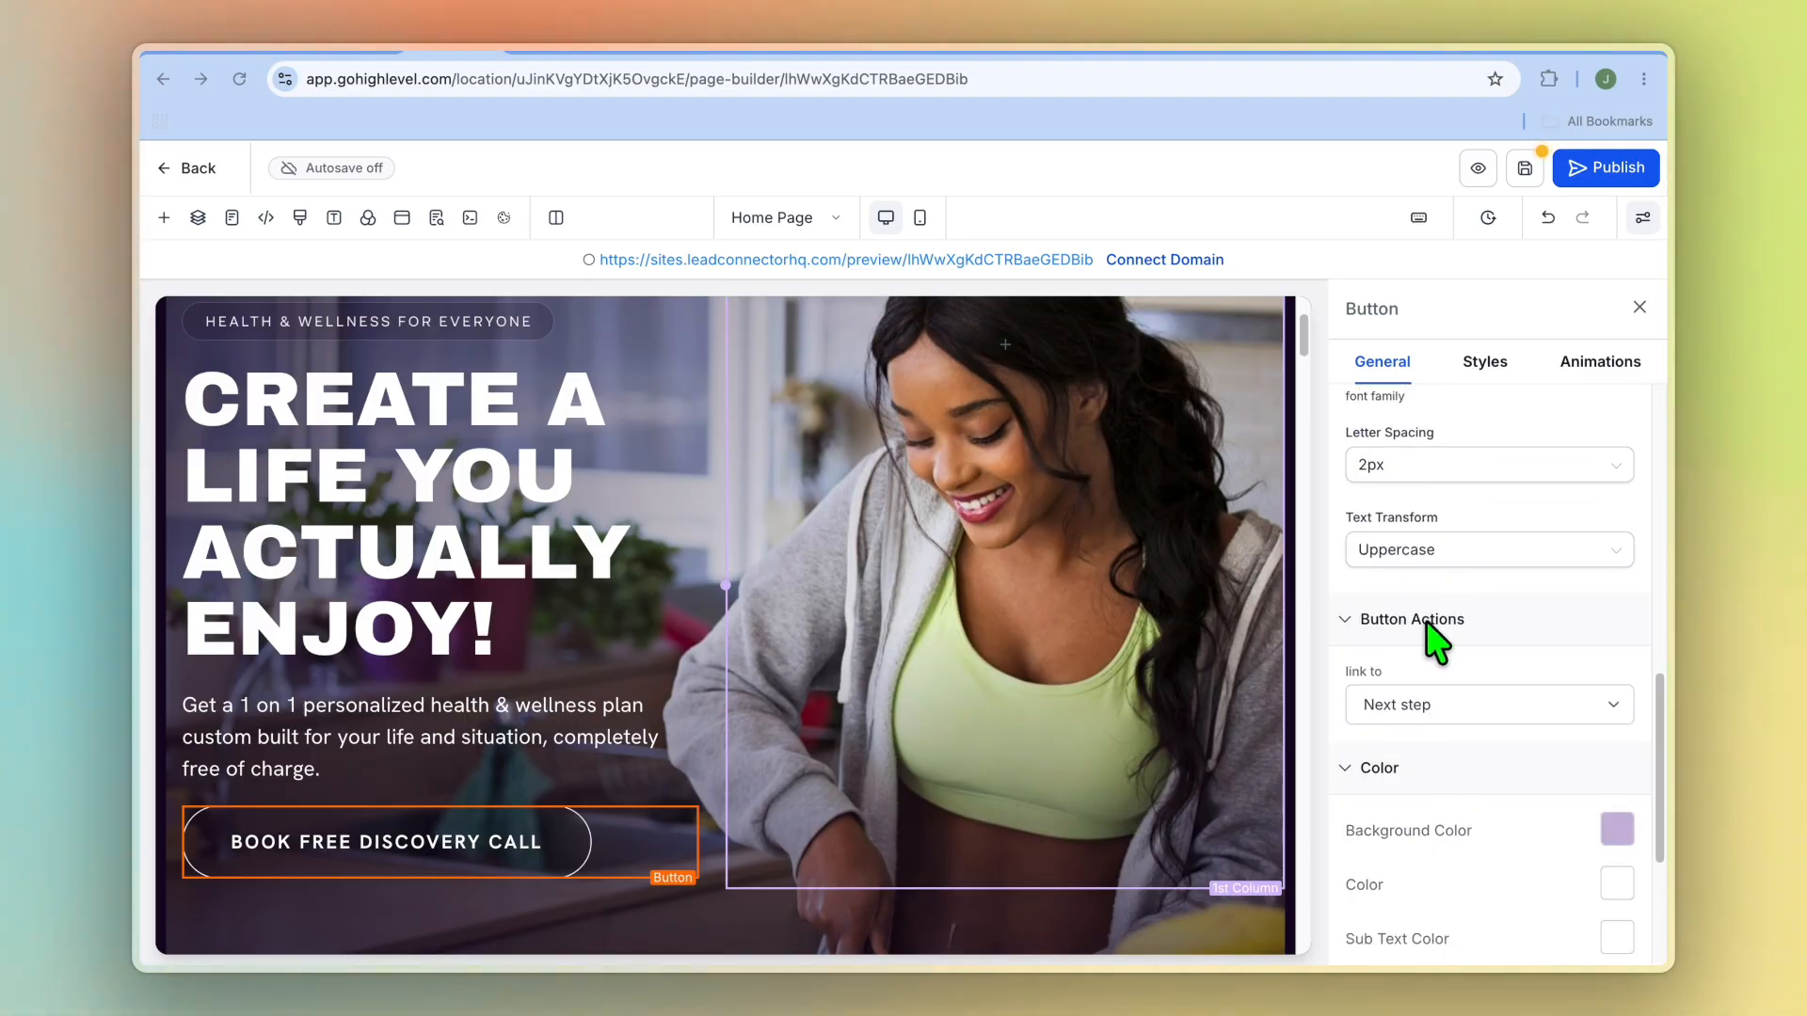
left_click(1429, 712)
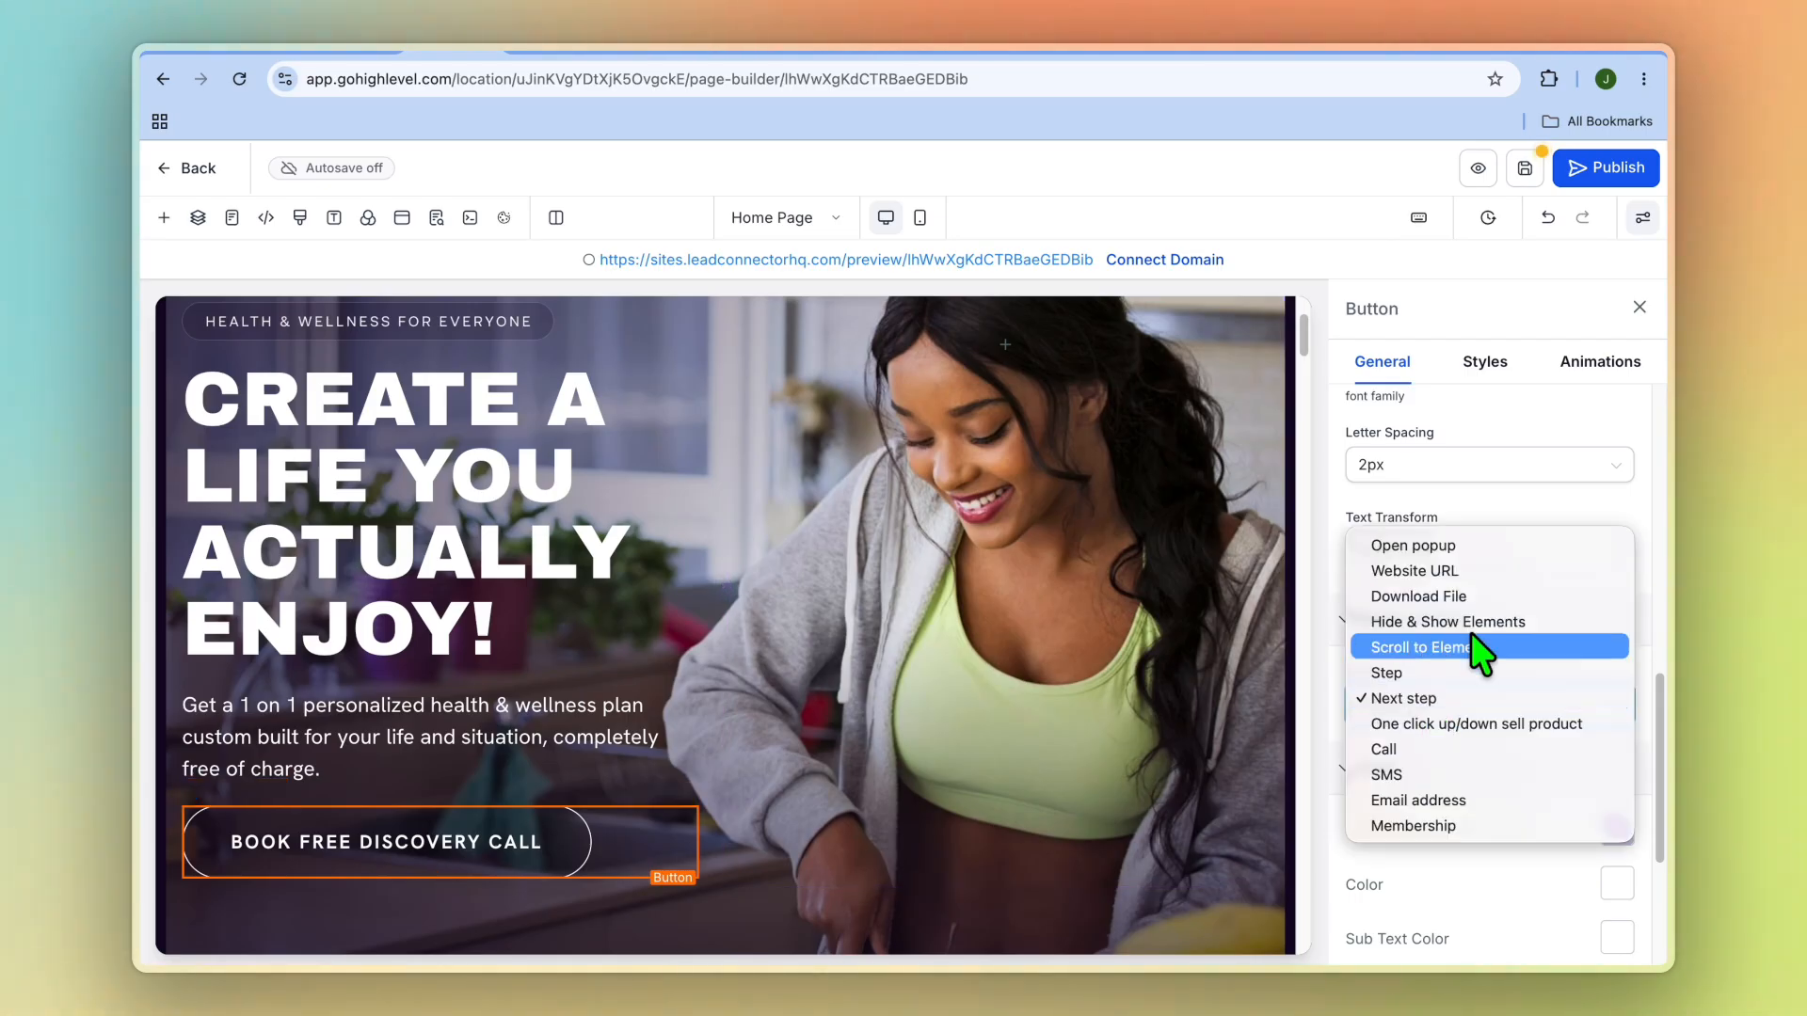
left_click(1468, 548)
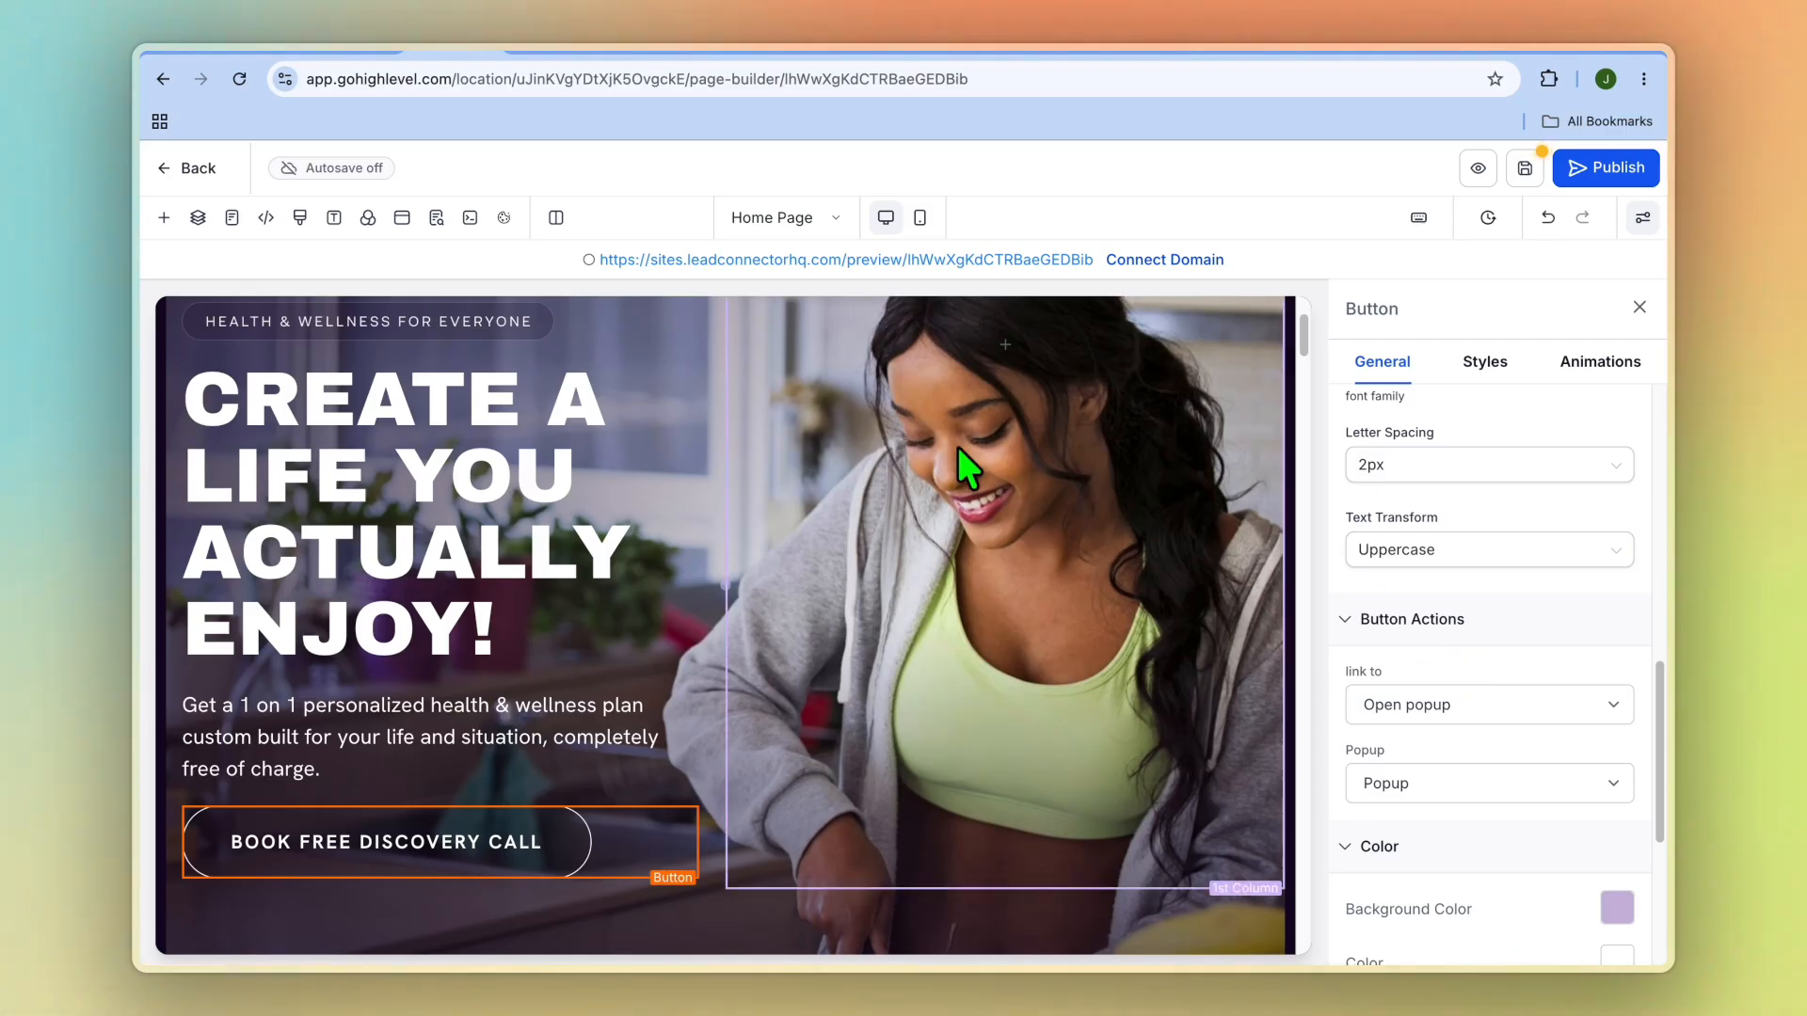
Create a popup for the page and add a one-column row inside it
left_click(411, 226)
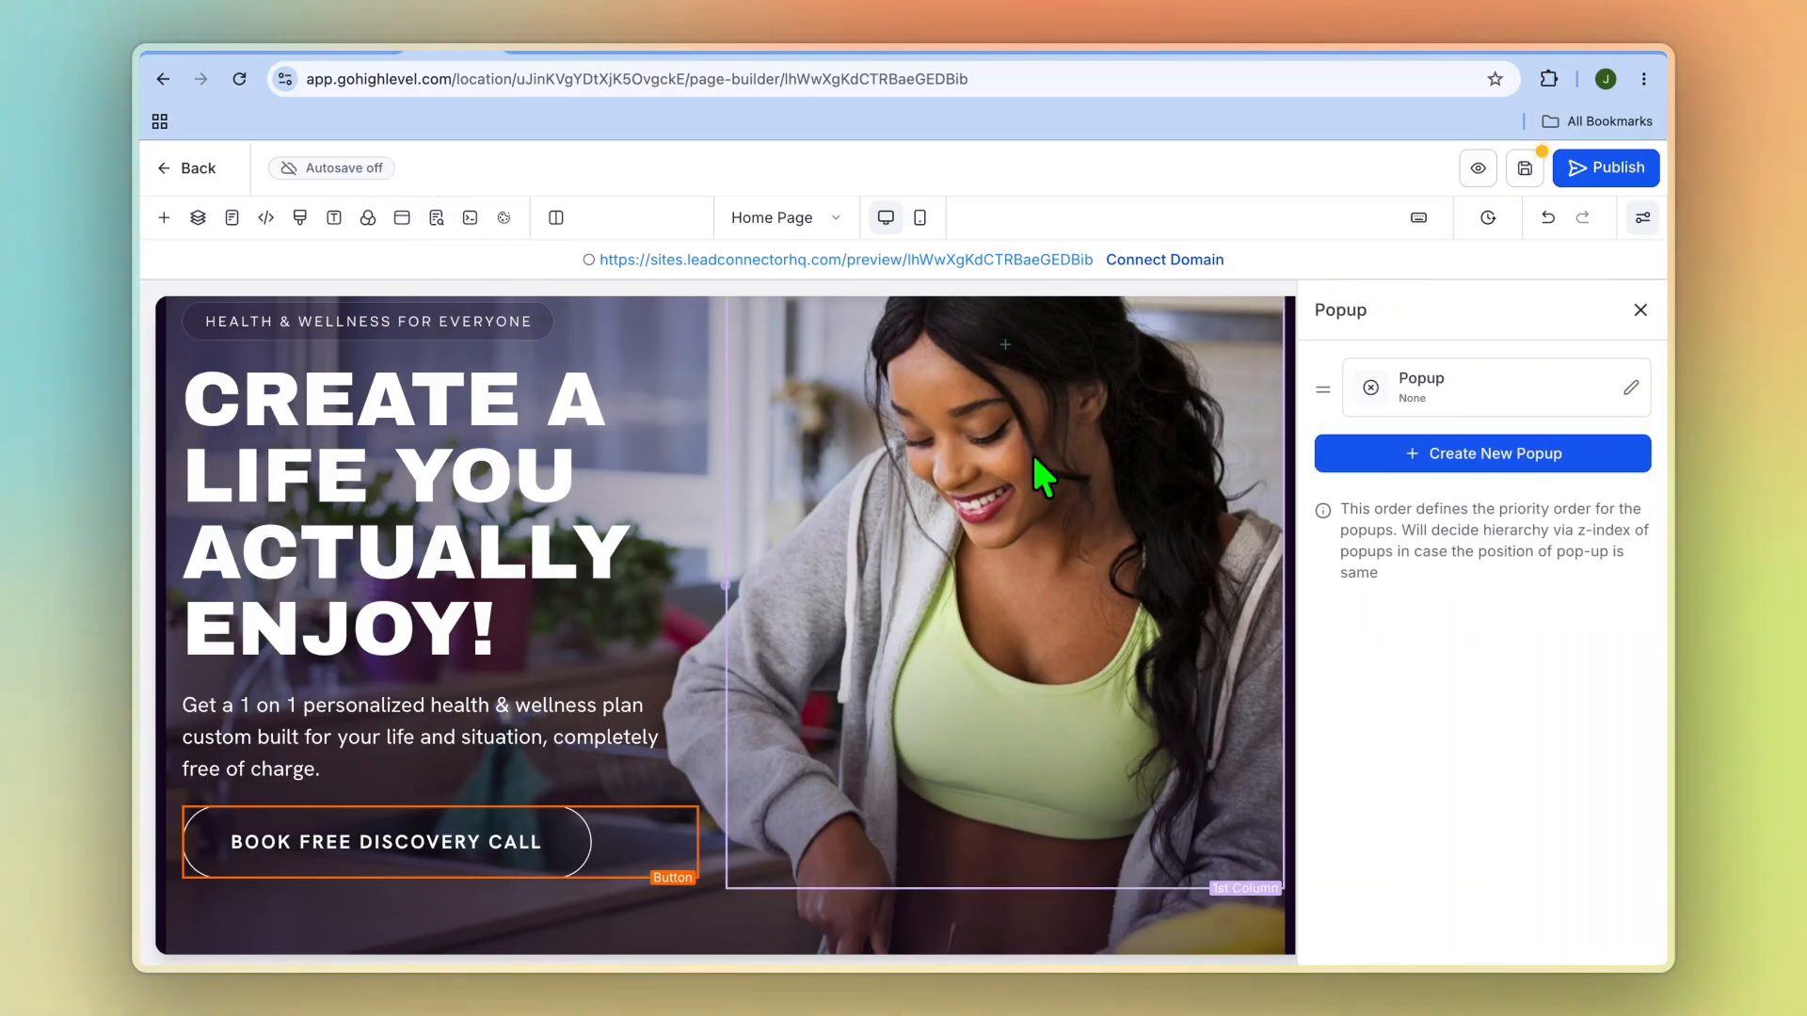
left_click(1450, 455)
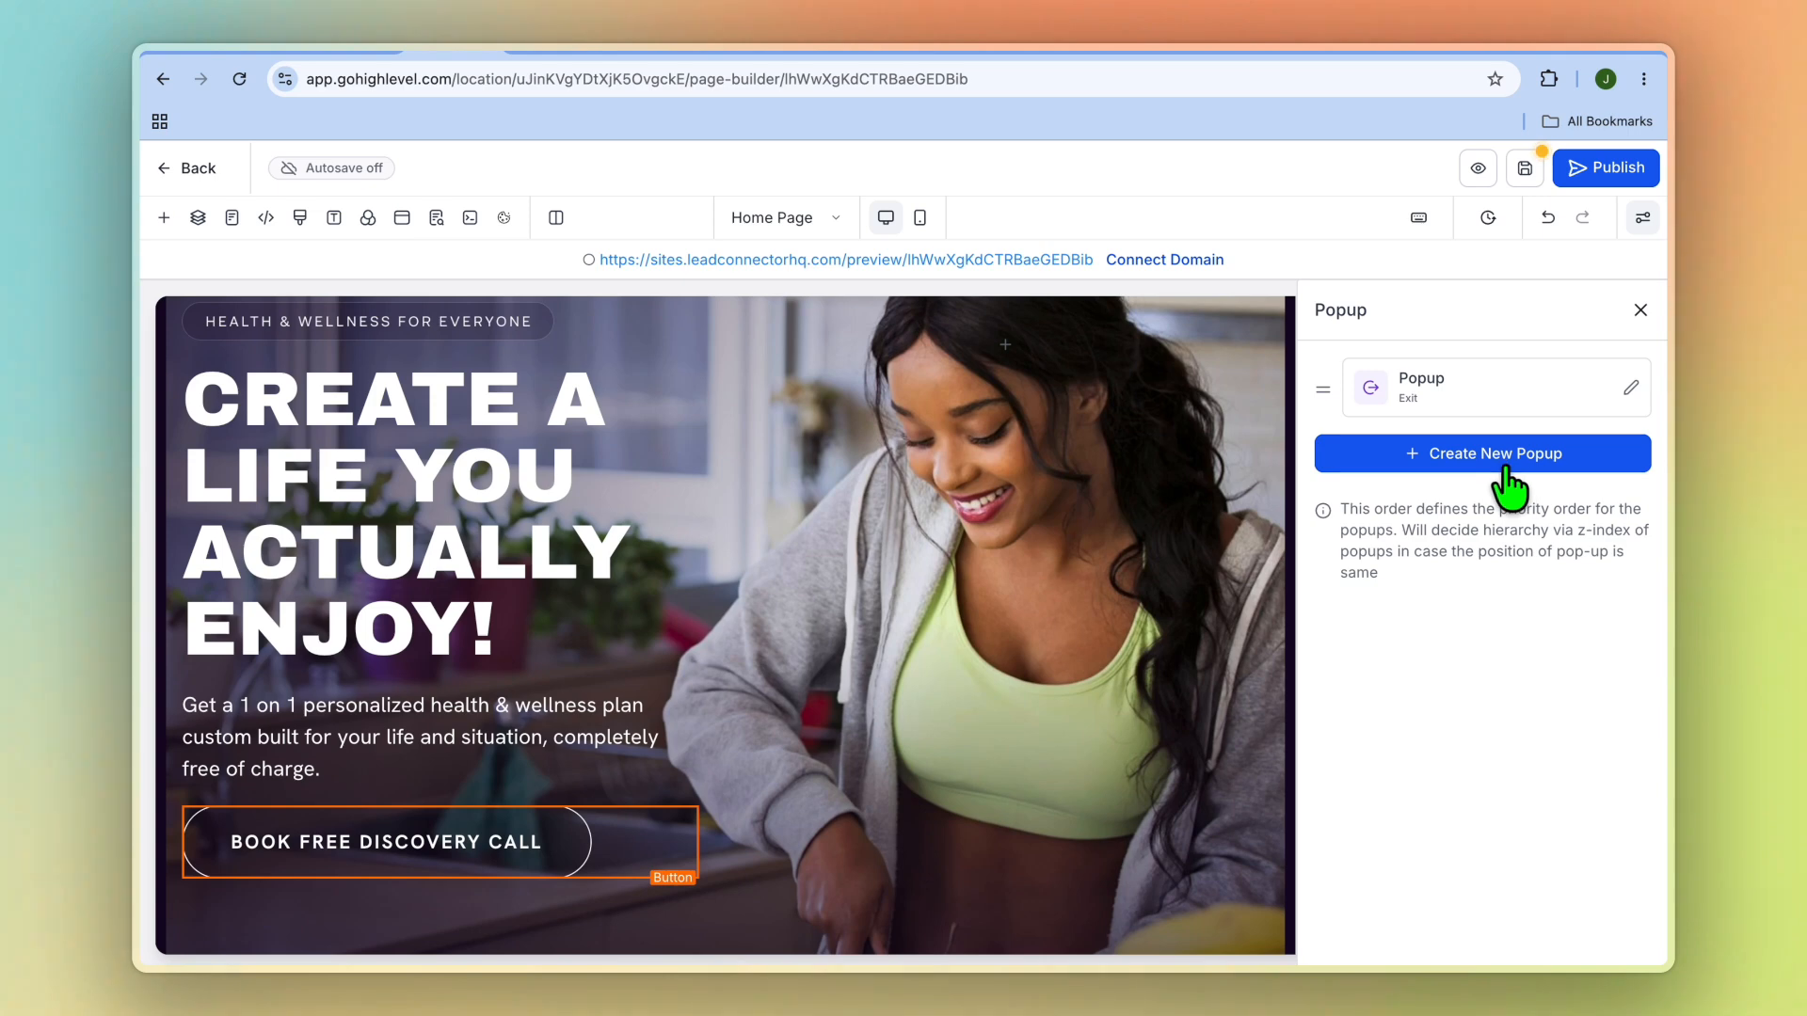
left_click(1631, 388)
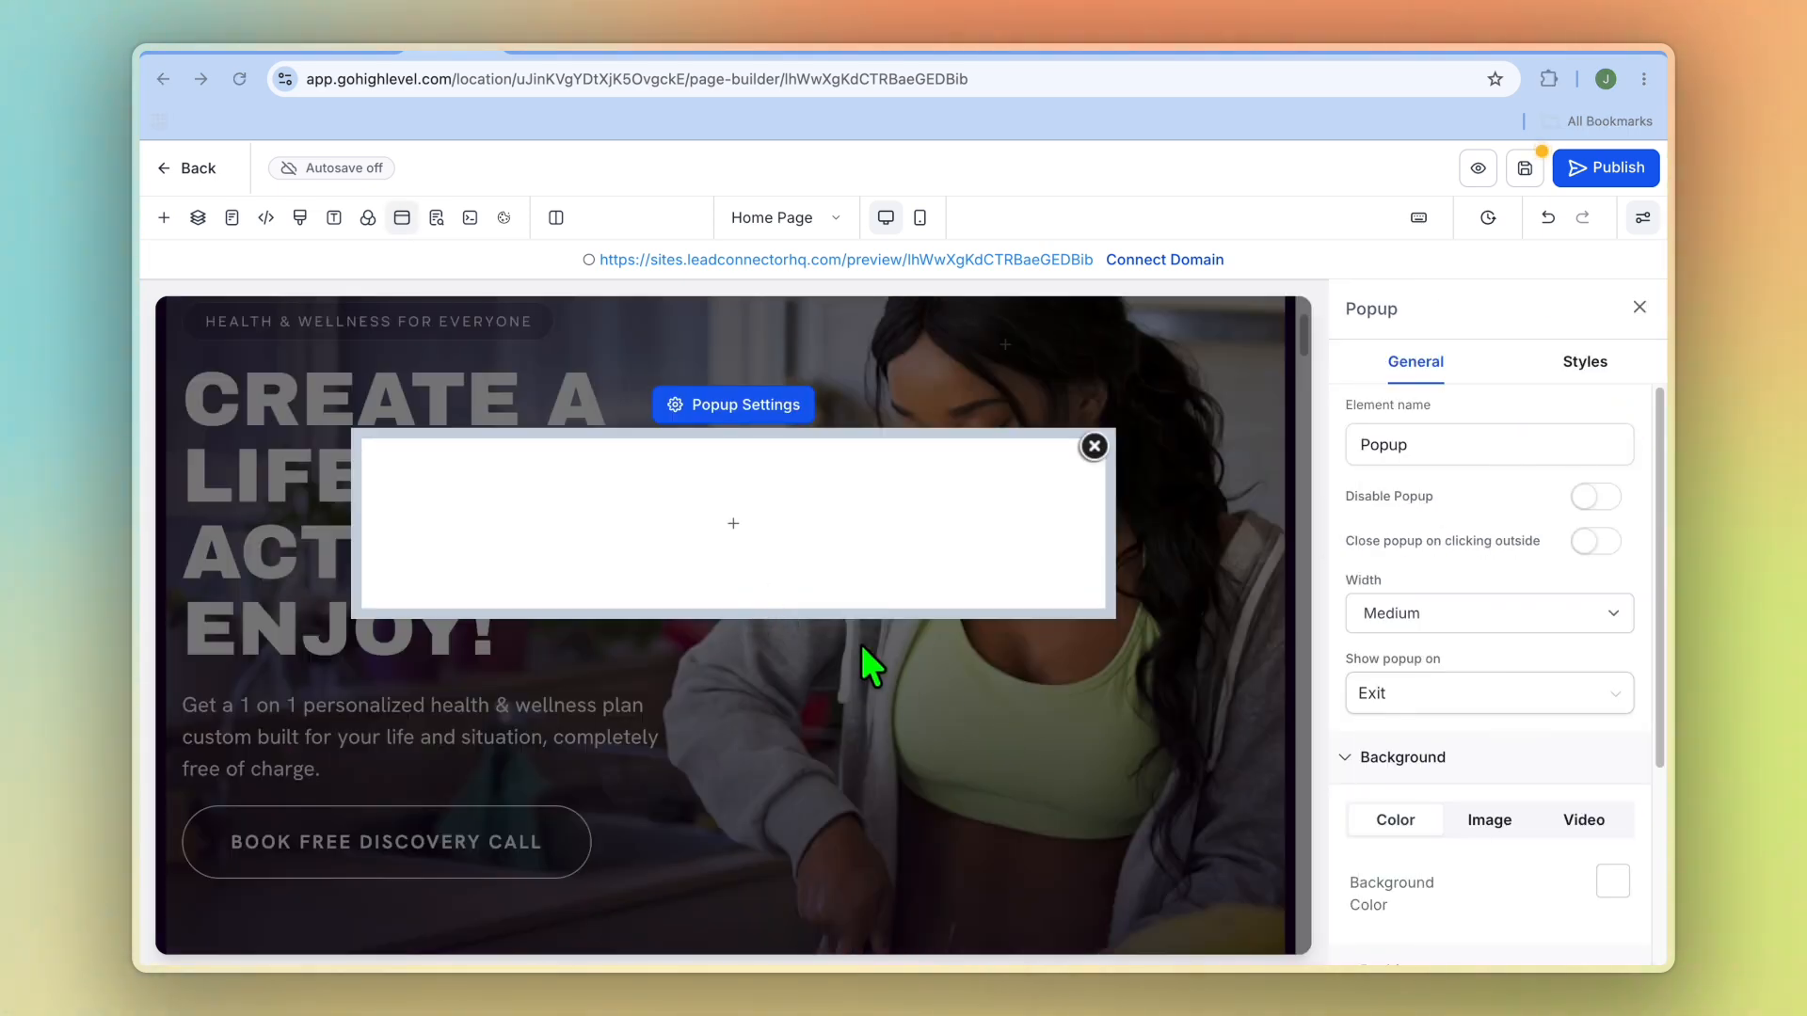
left_click(736, 527)
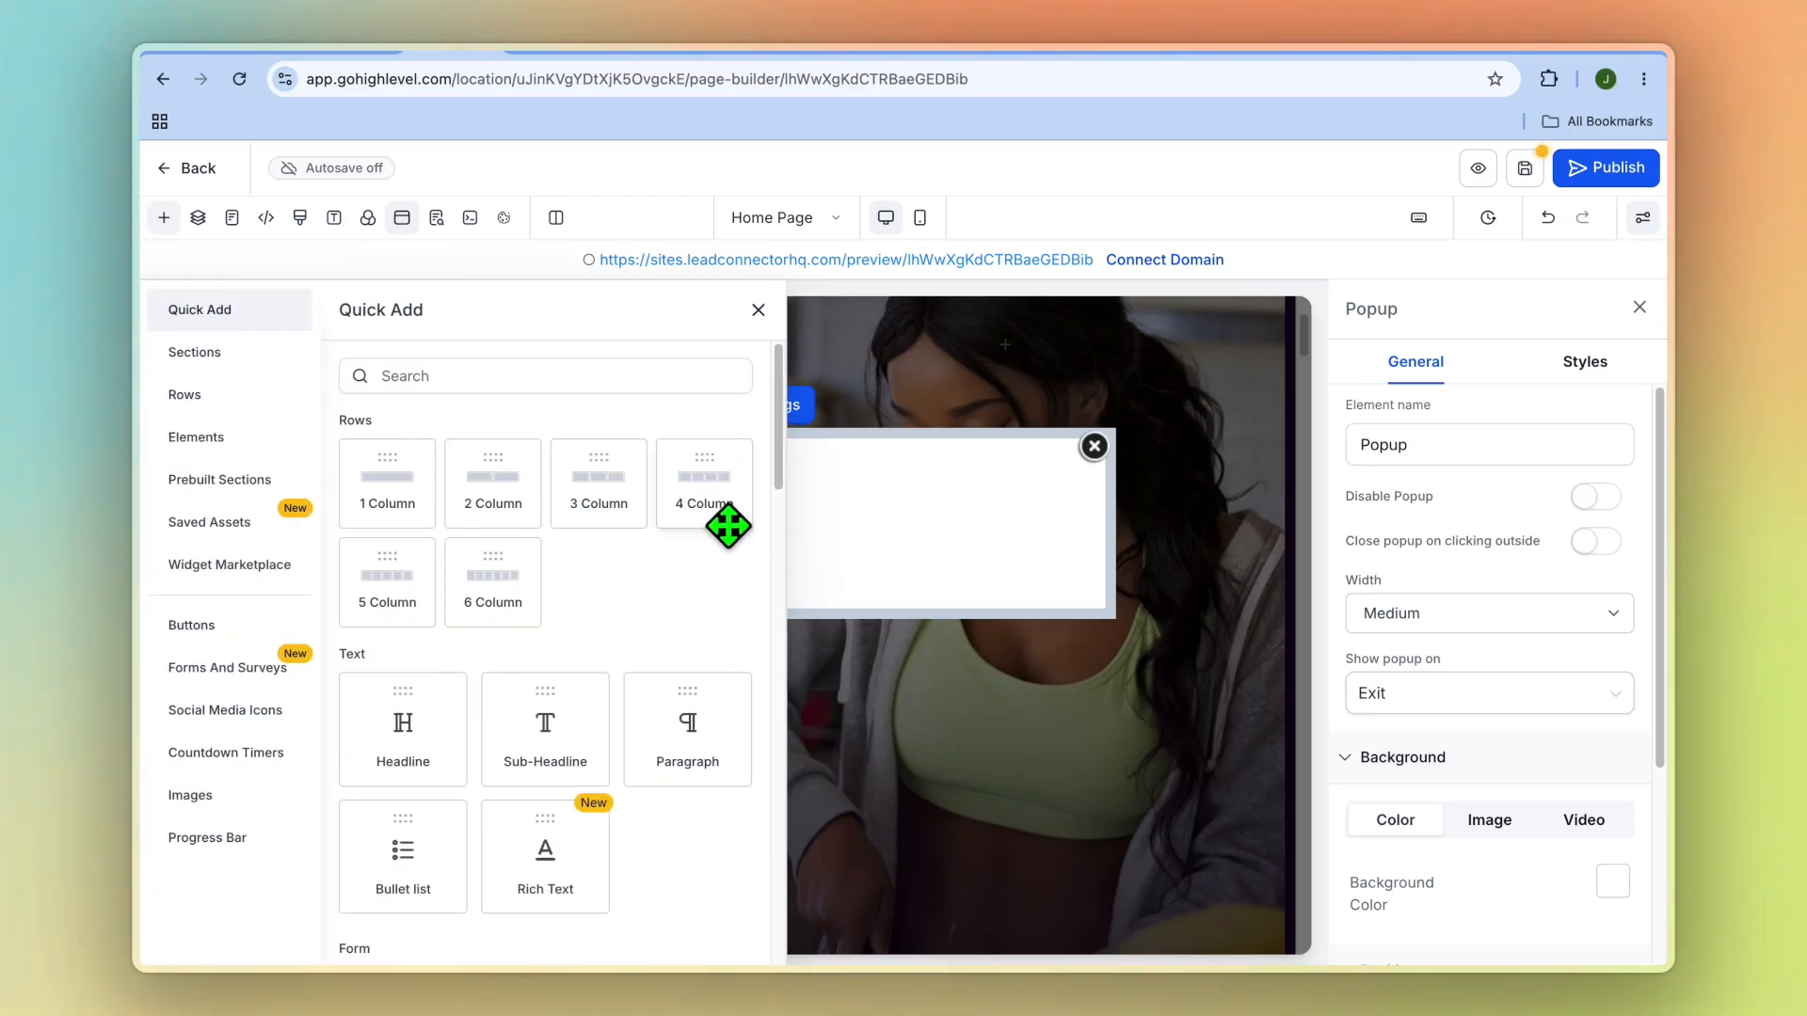
left_click(397, 489)
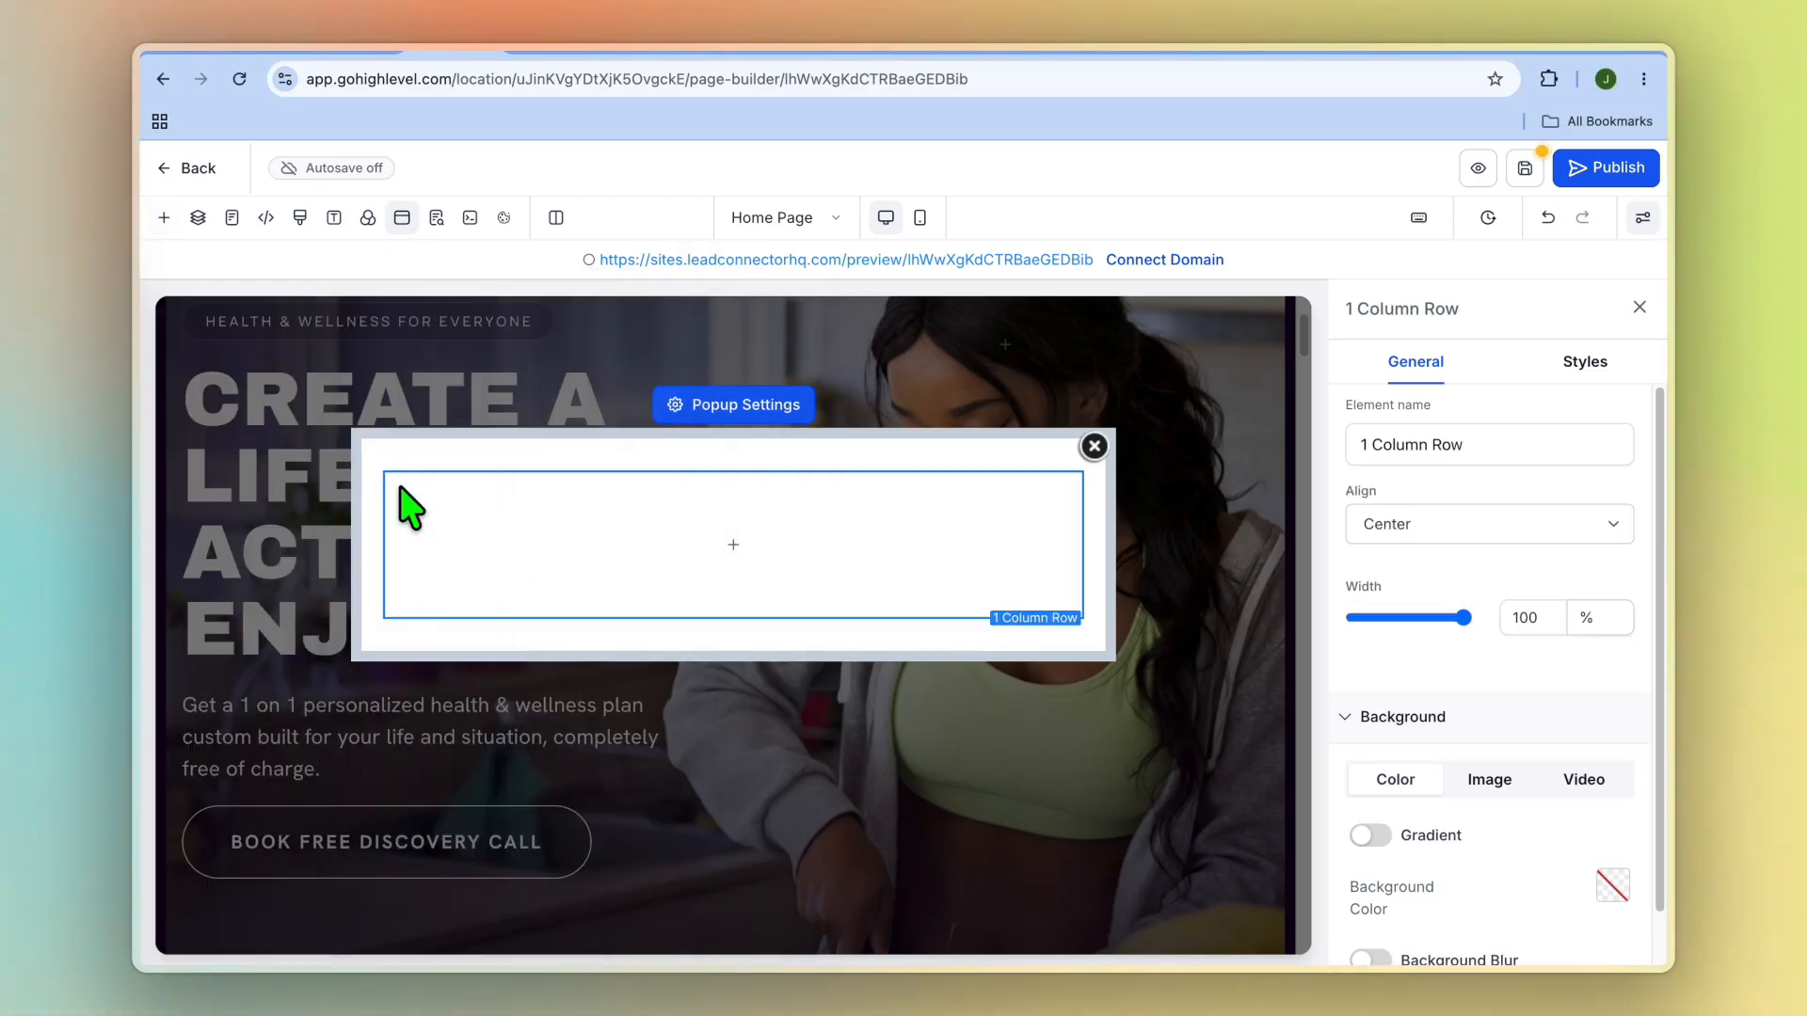
Create a new form inside the popup's column
left_click(738, 544)
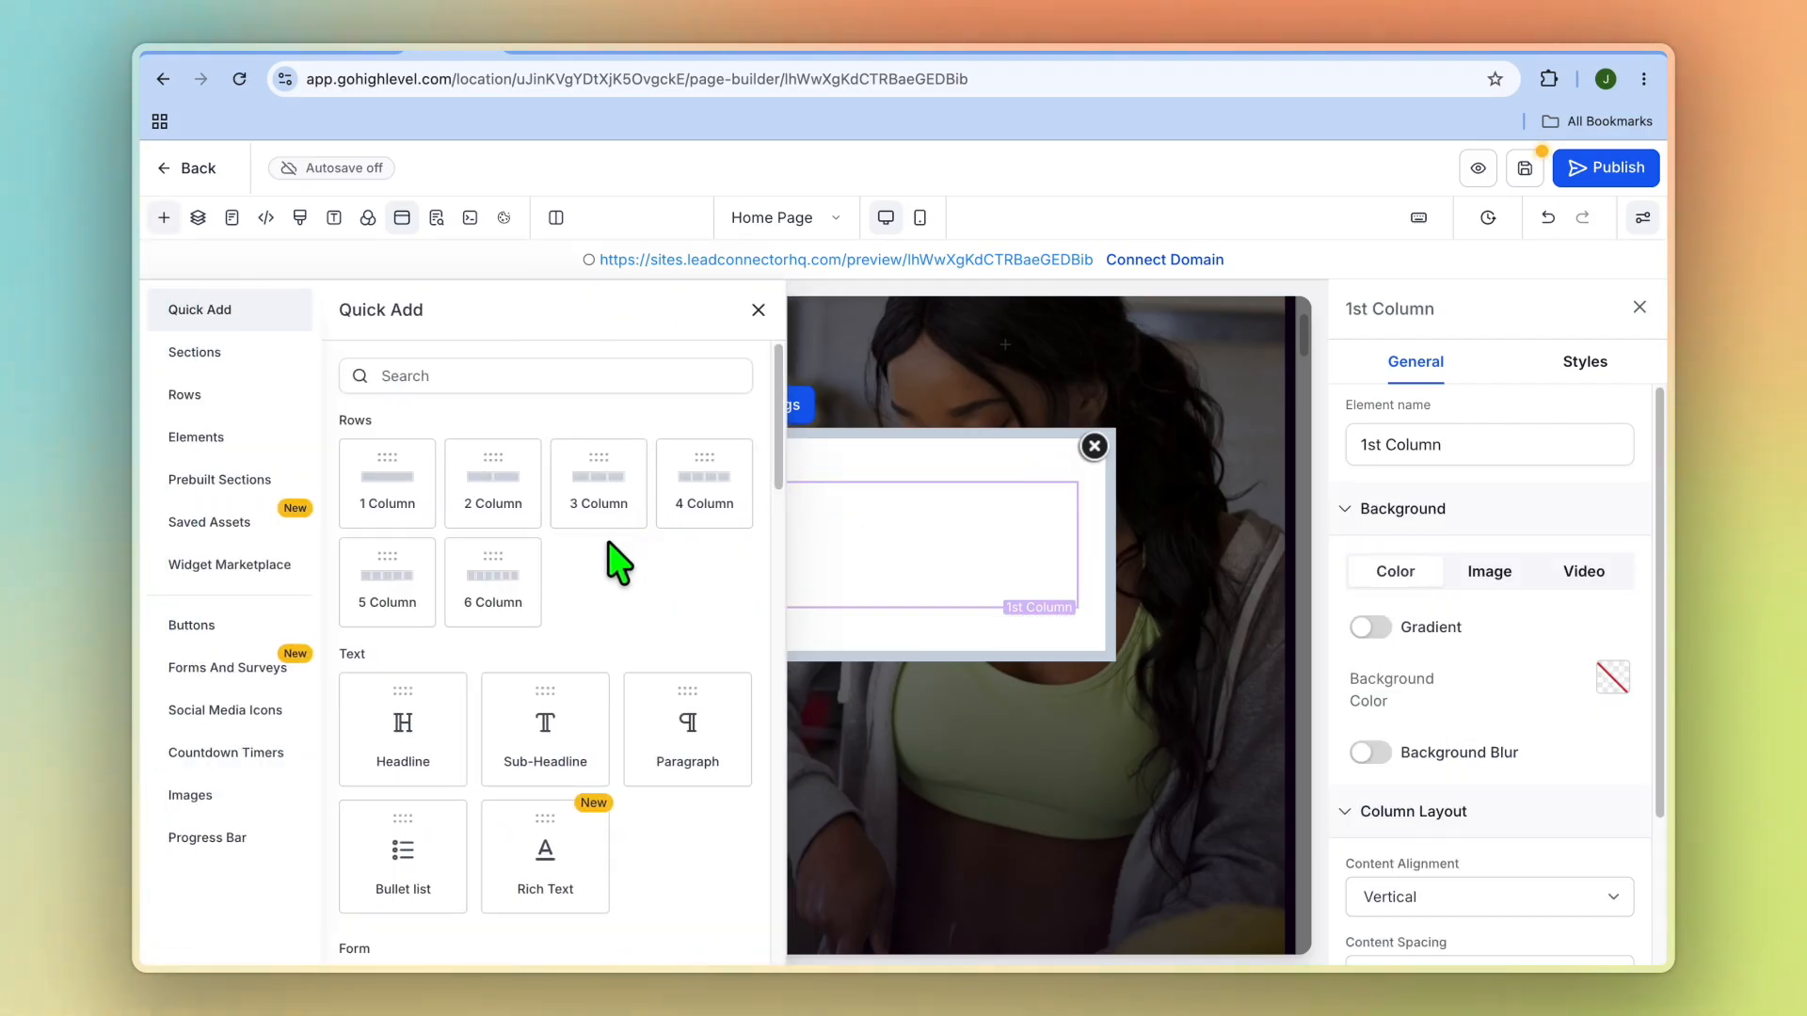
left_click(242, 674)
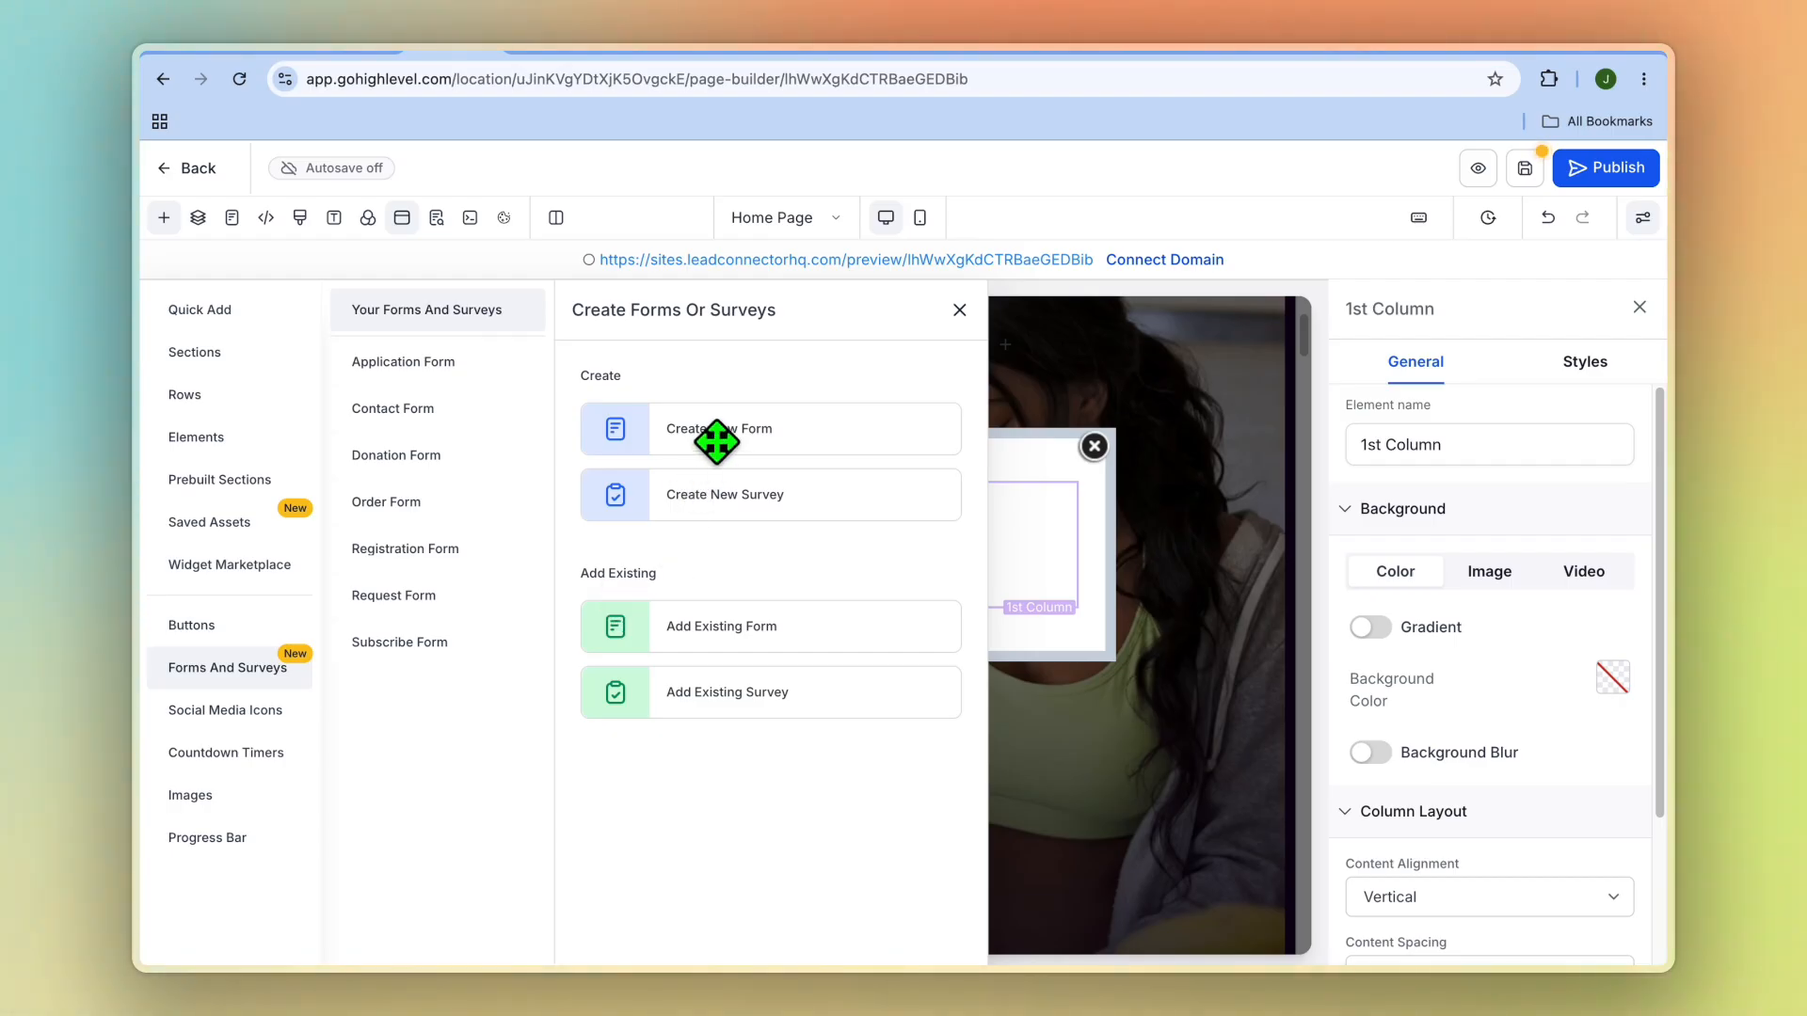
left_click(764, 431)
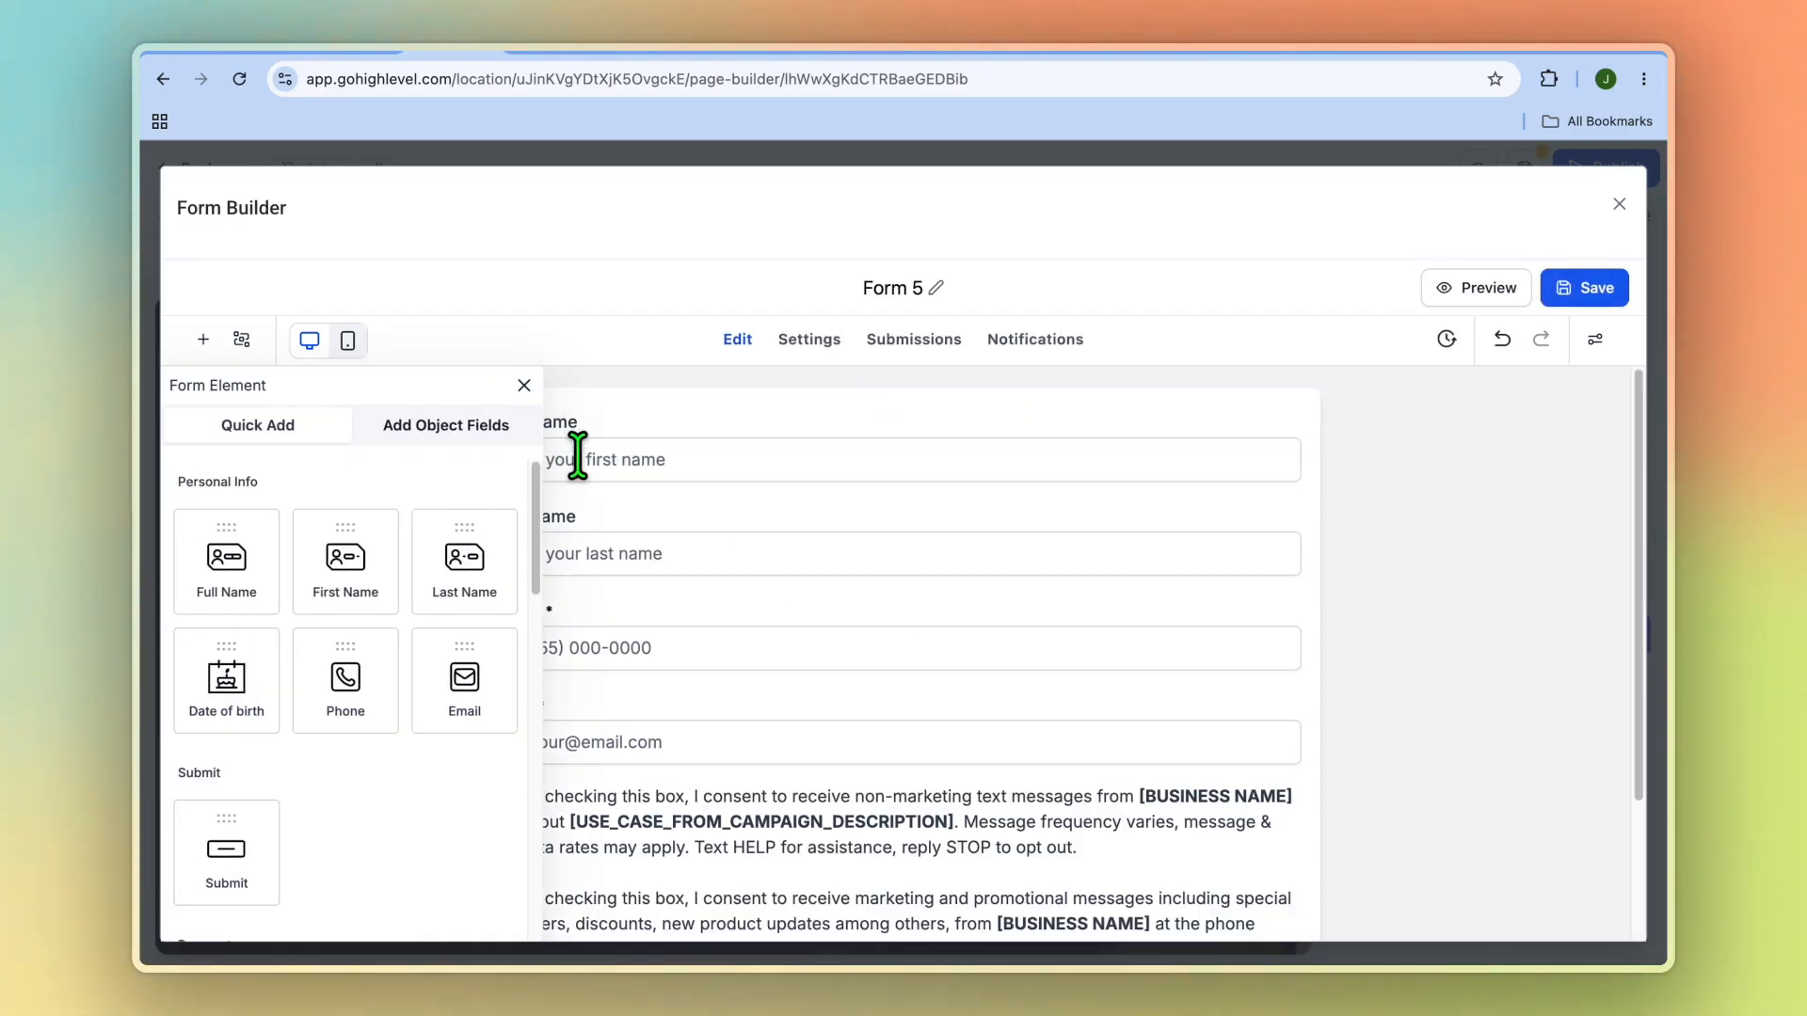
Delete the Last Name field from the new form
left_click(524, 386)
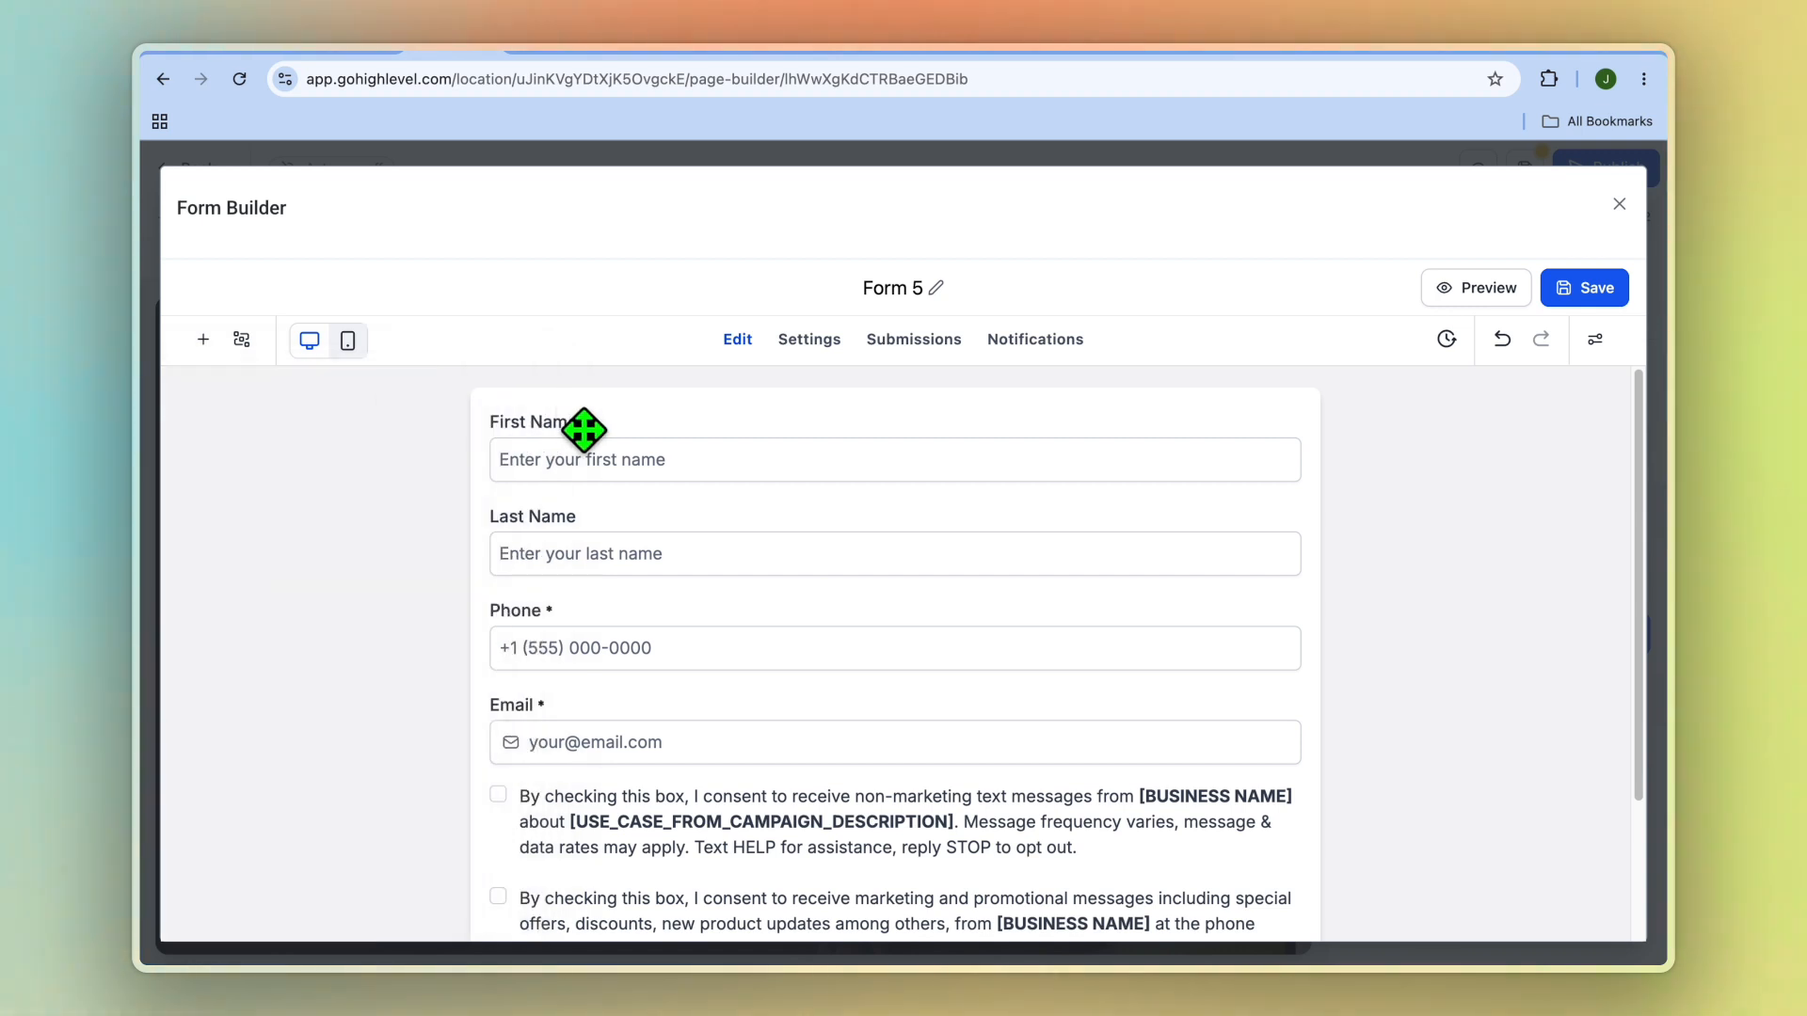
left_click(585, 605)
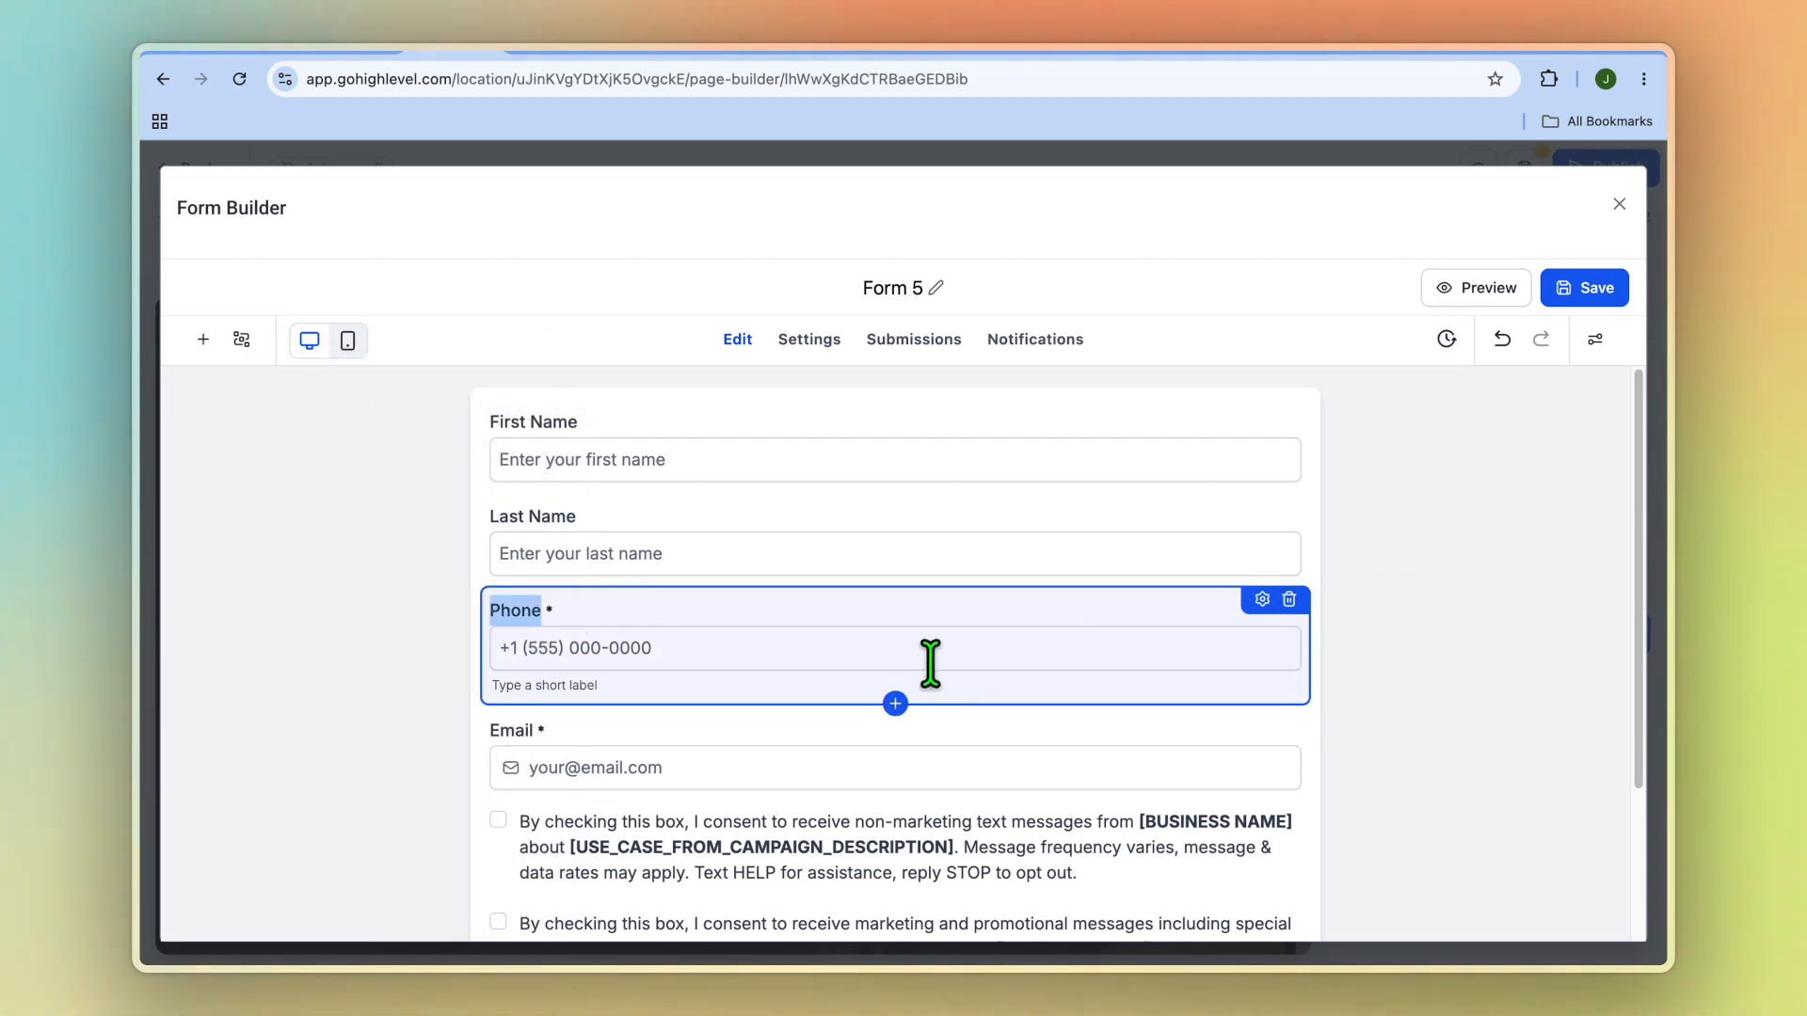
left_click(639, 513)
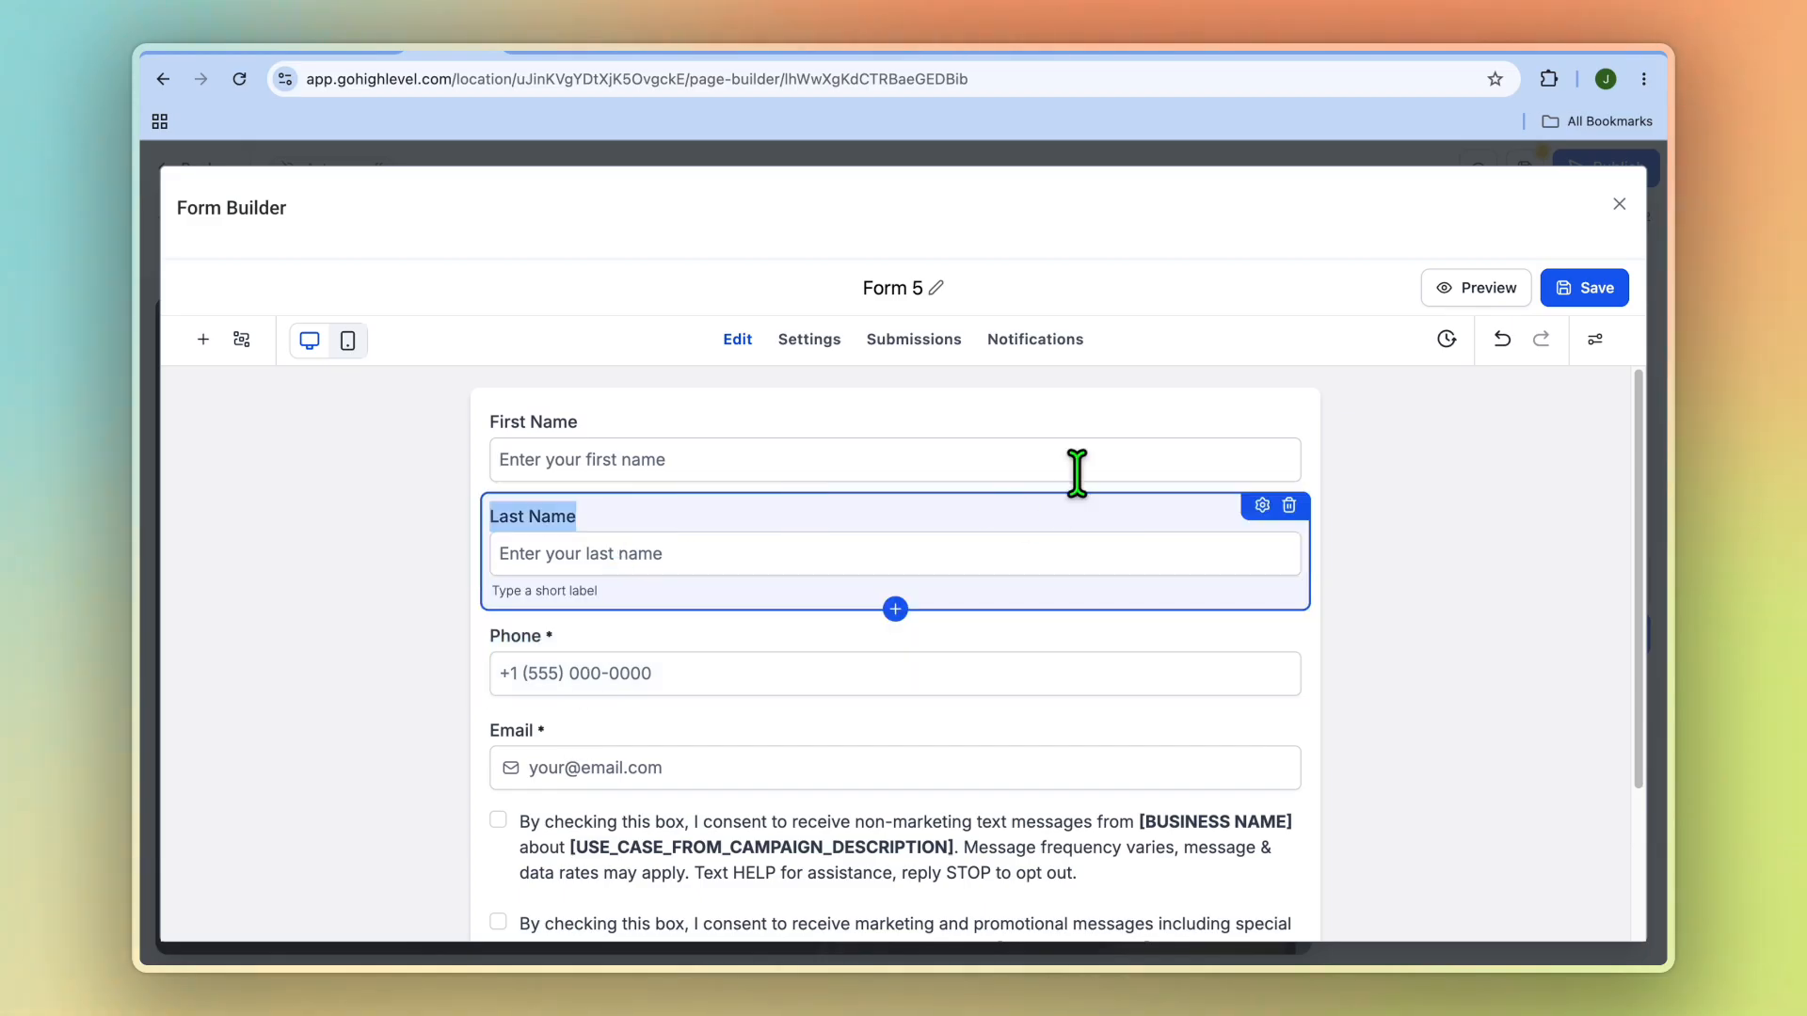
left_click(1281, 504)
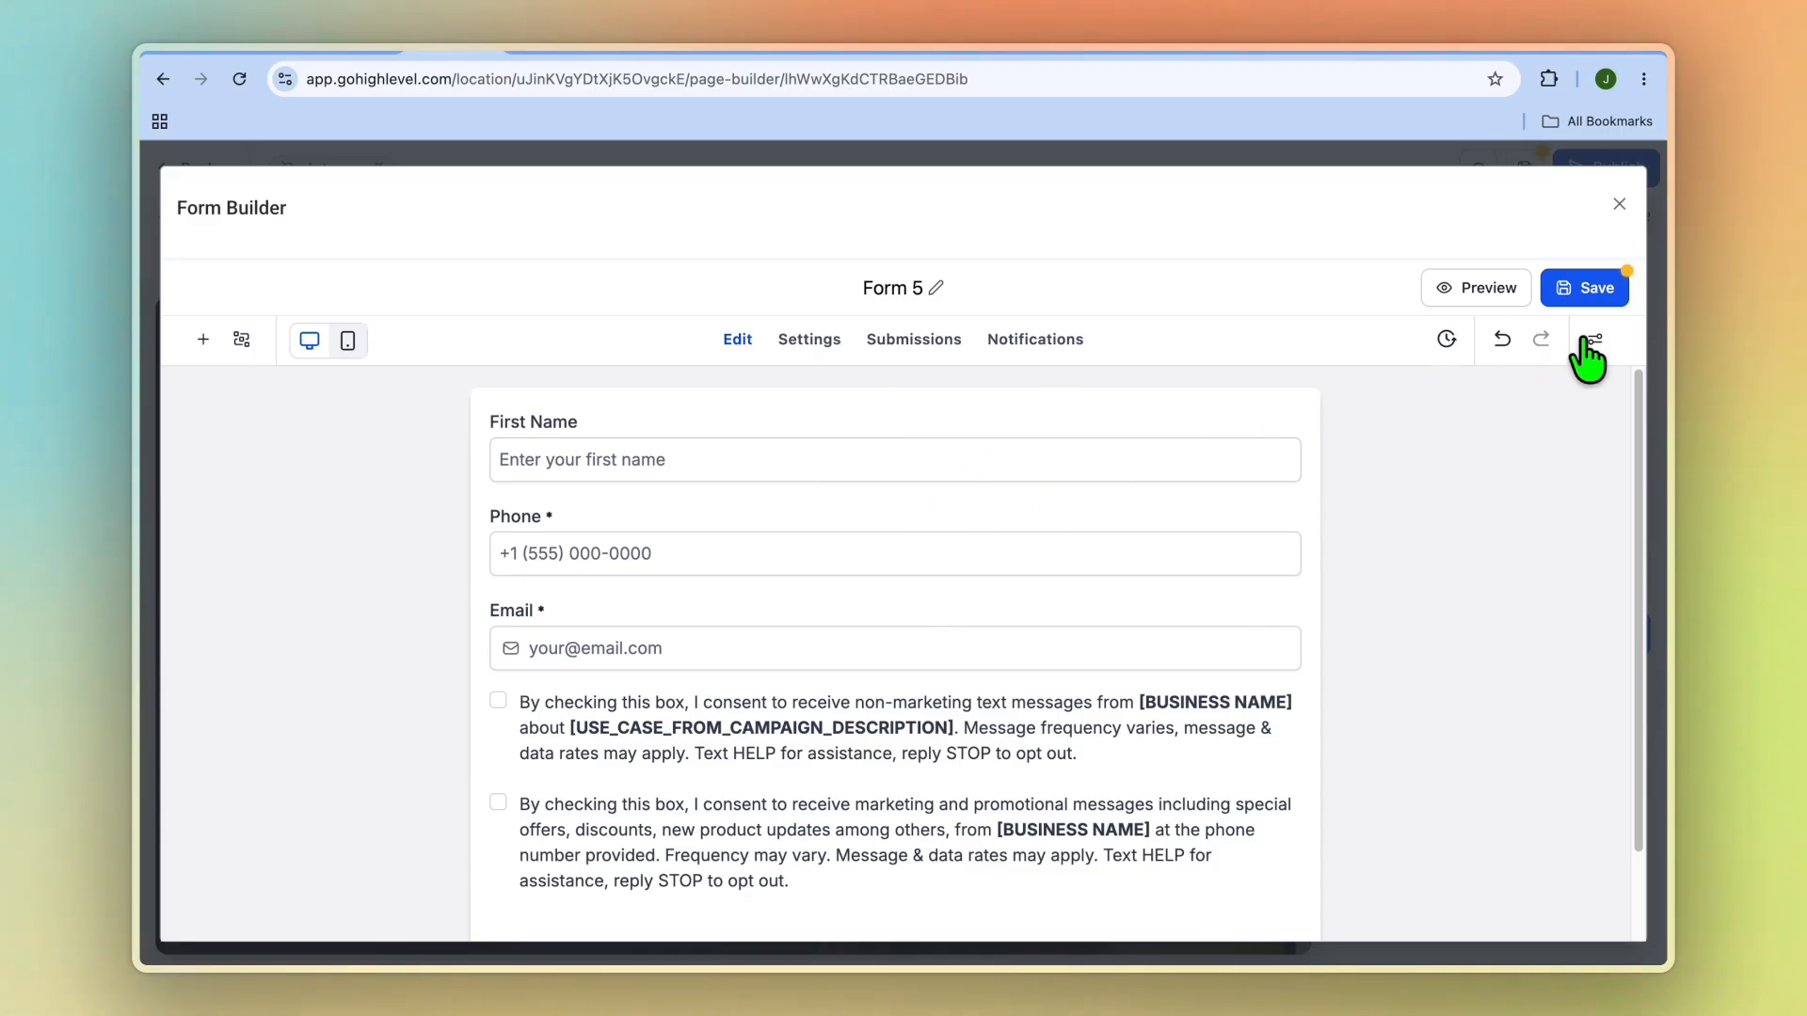
Apply the Marine Azul theme to the form, save it and return to the page builder
left_click(1596, 345)
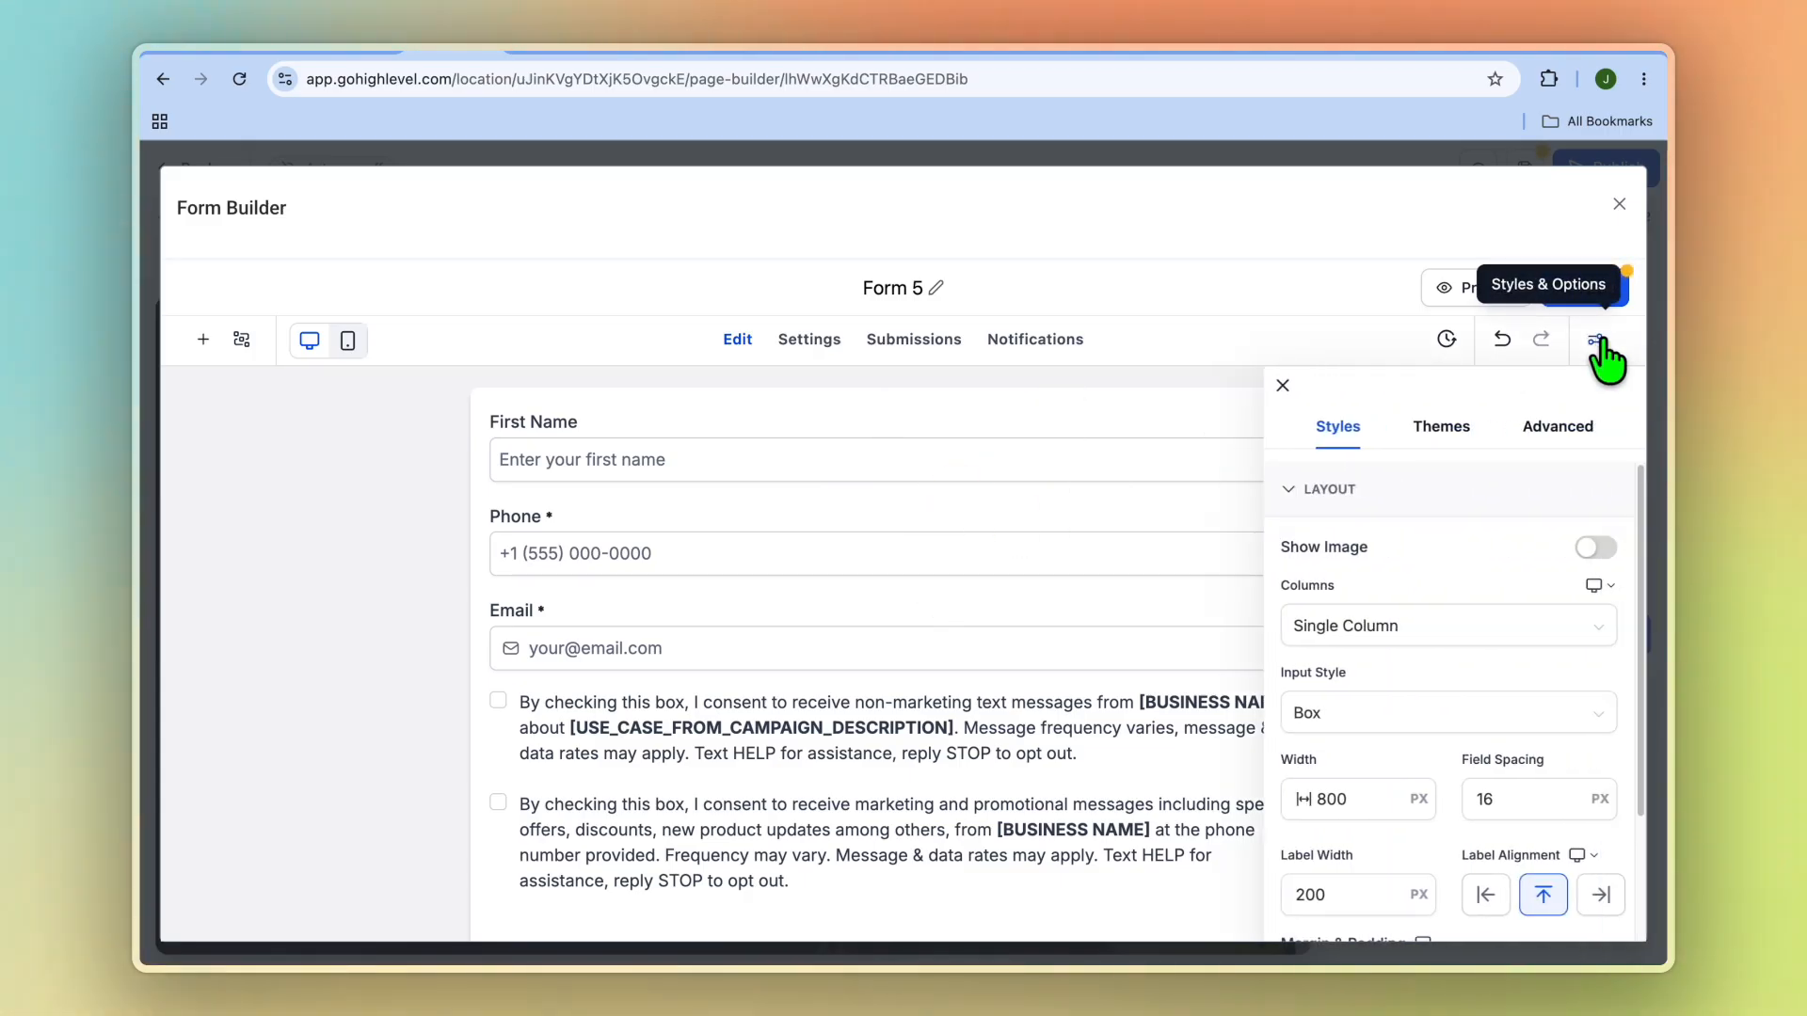
left_click(1454, 434)
mouse_move(1491, 553)
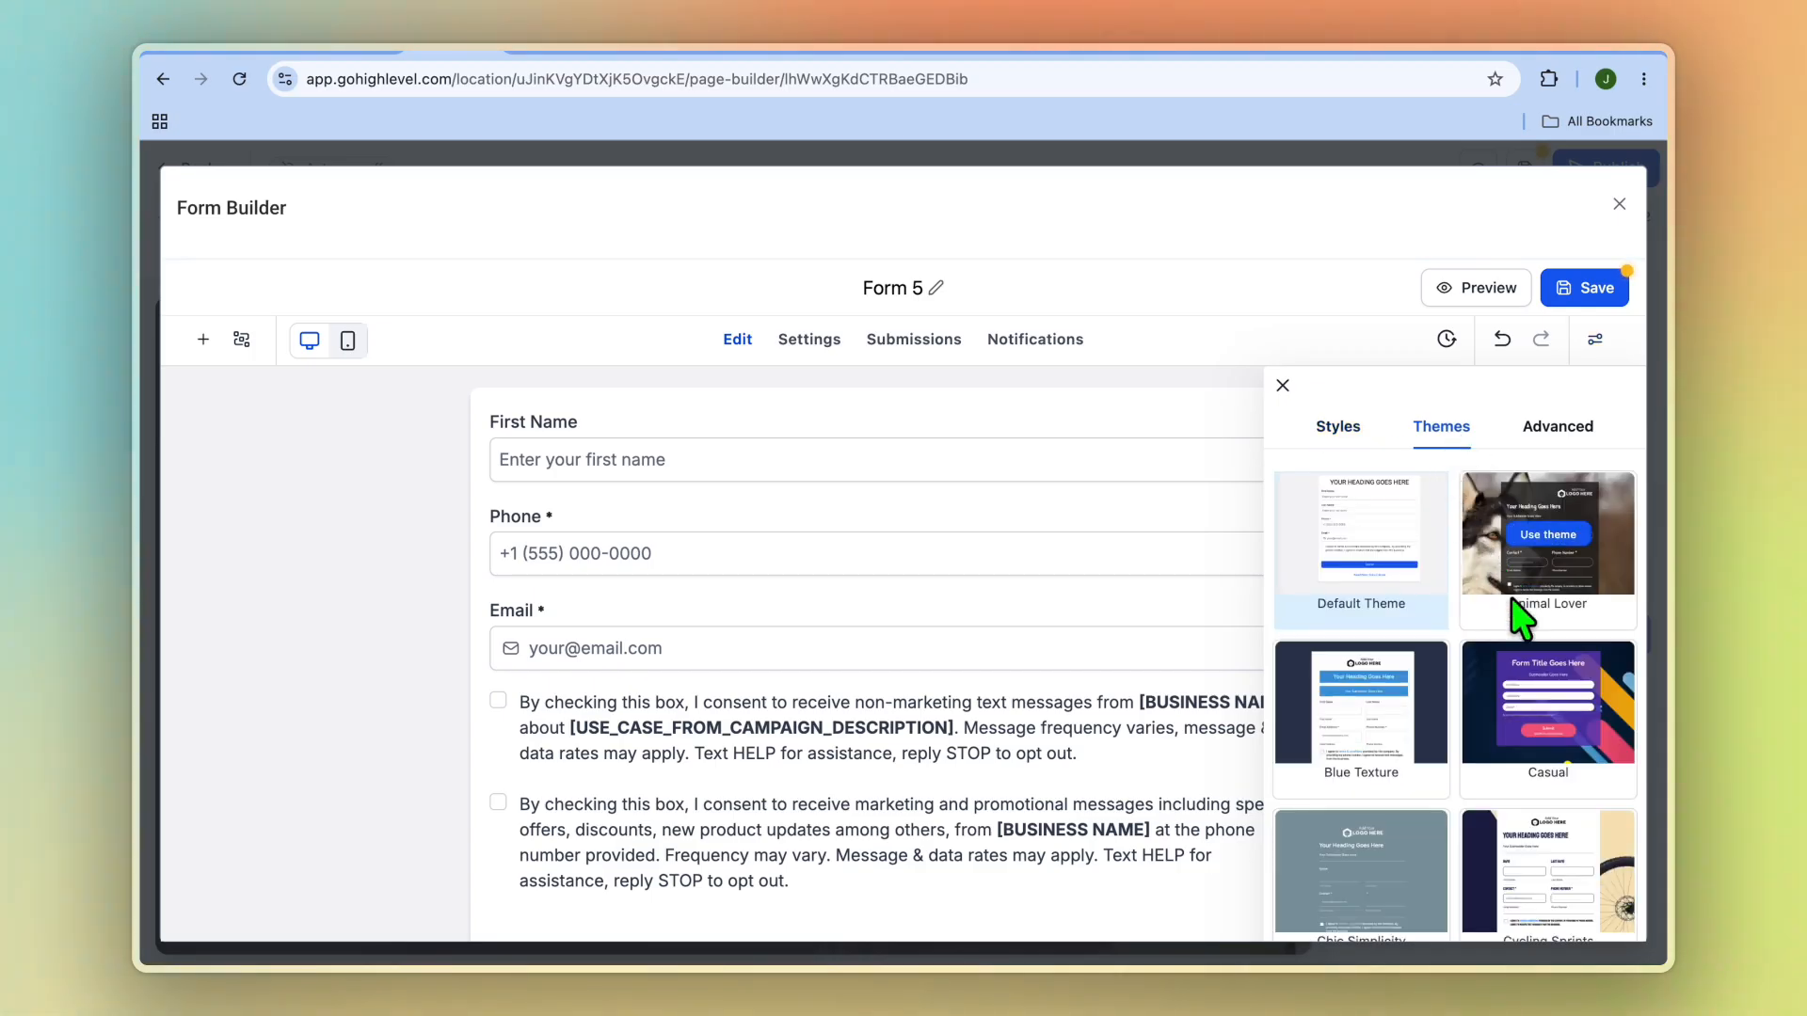
scroll(1501, 689, "down", 4)
scroll(1513, 696, "down", 2)
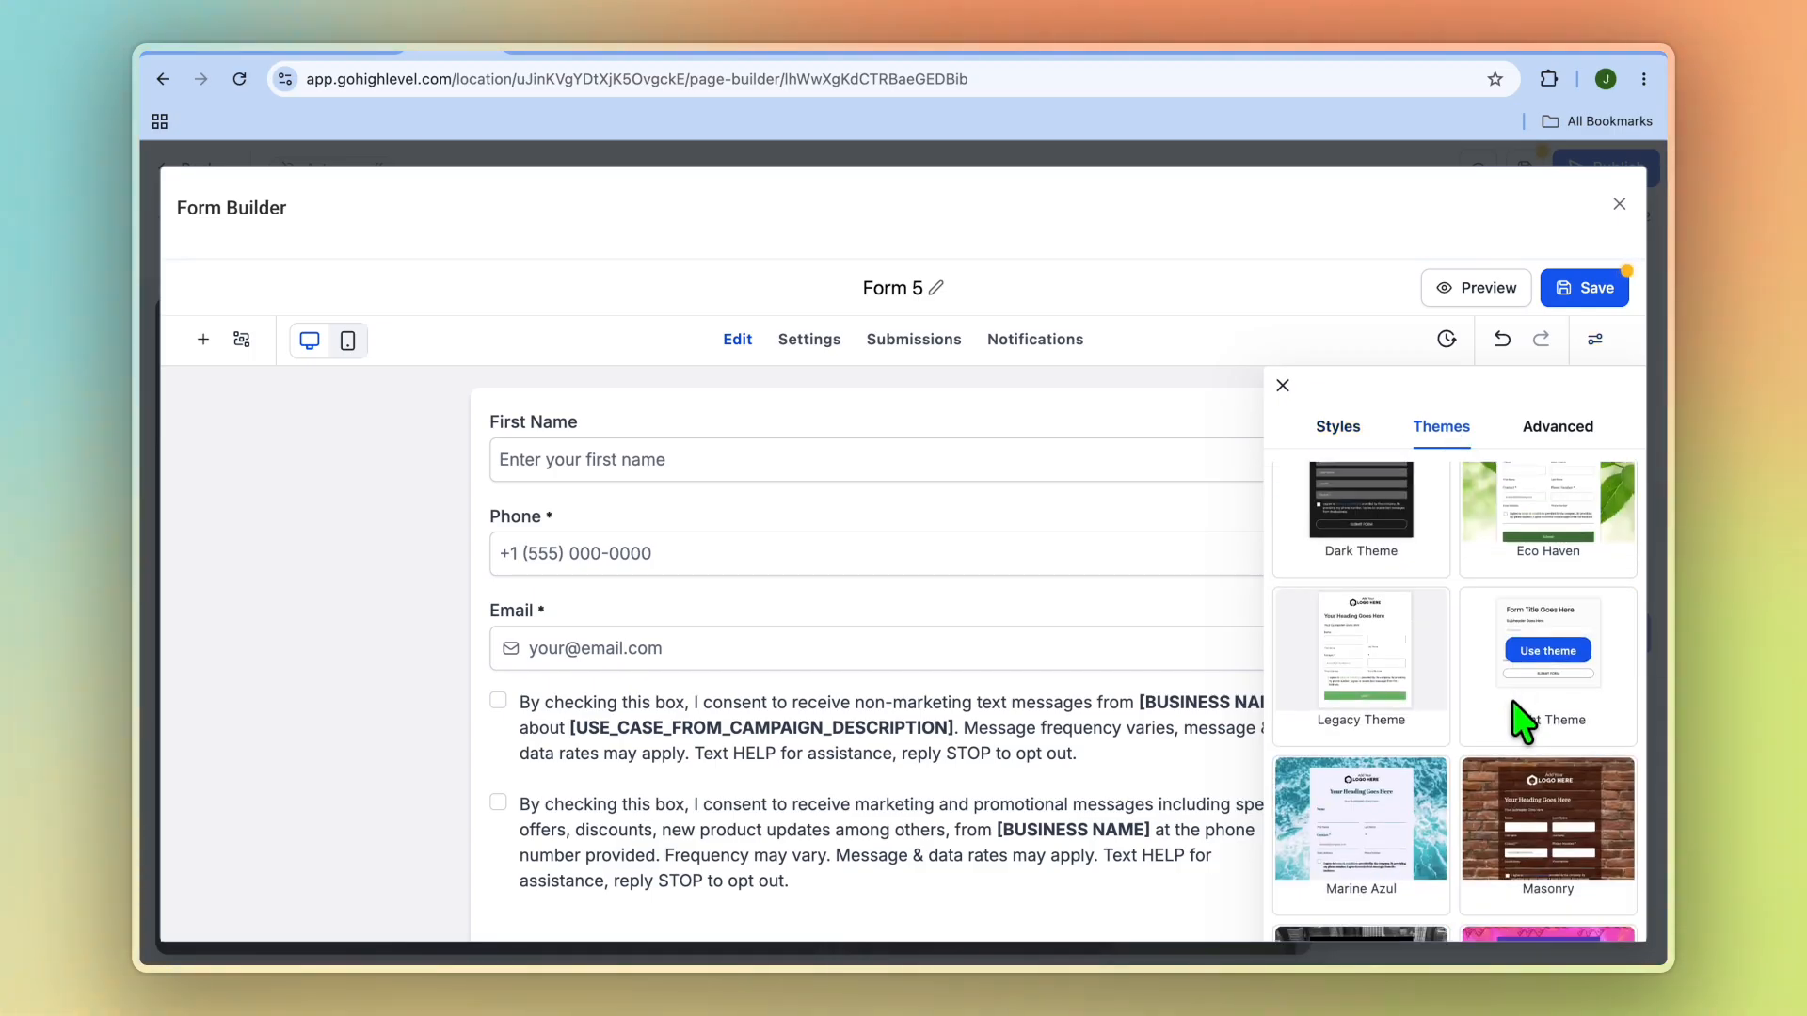
scroll(1512, 701, "up", 8)
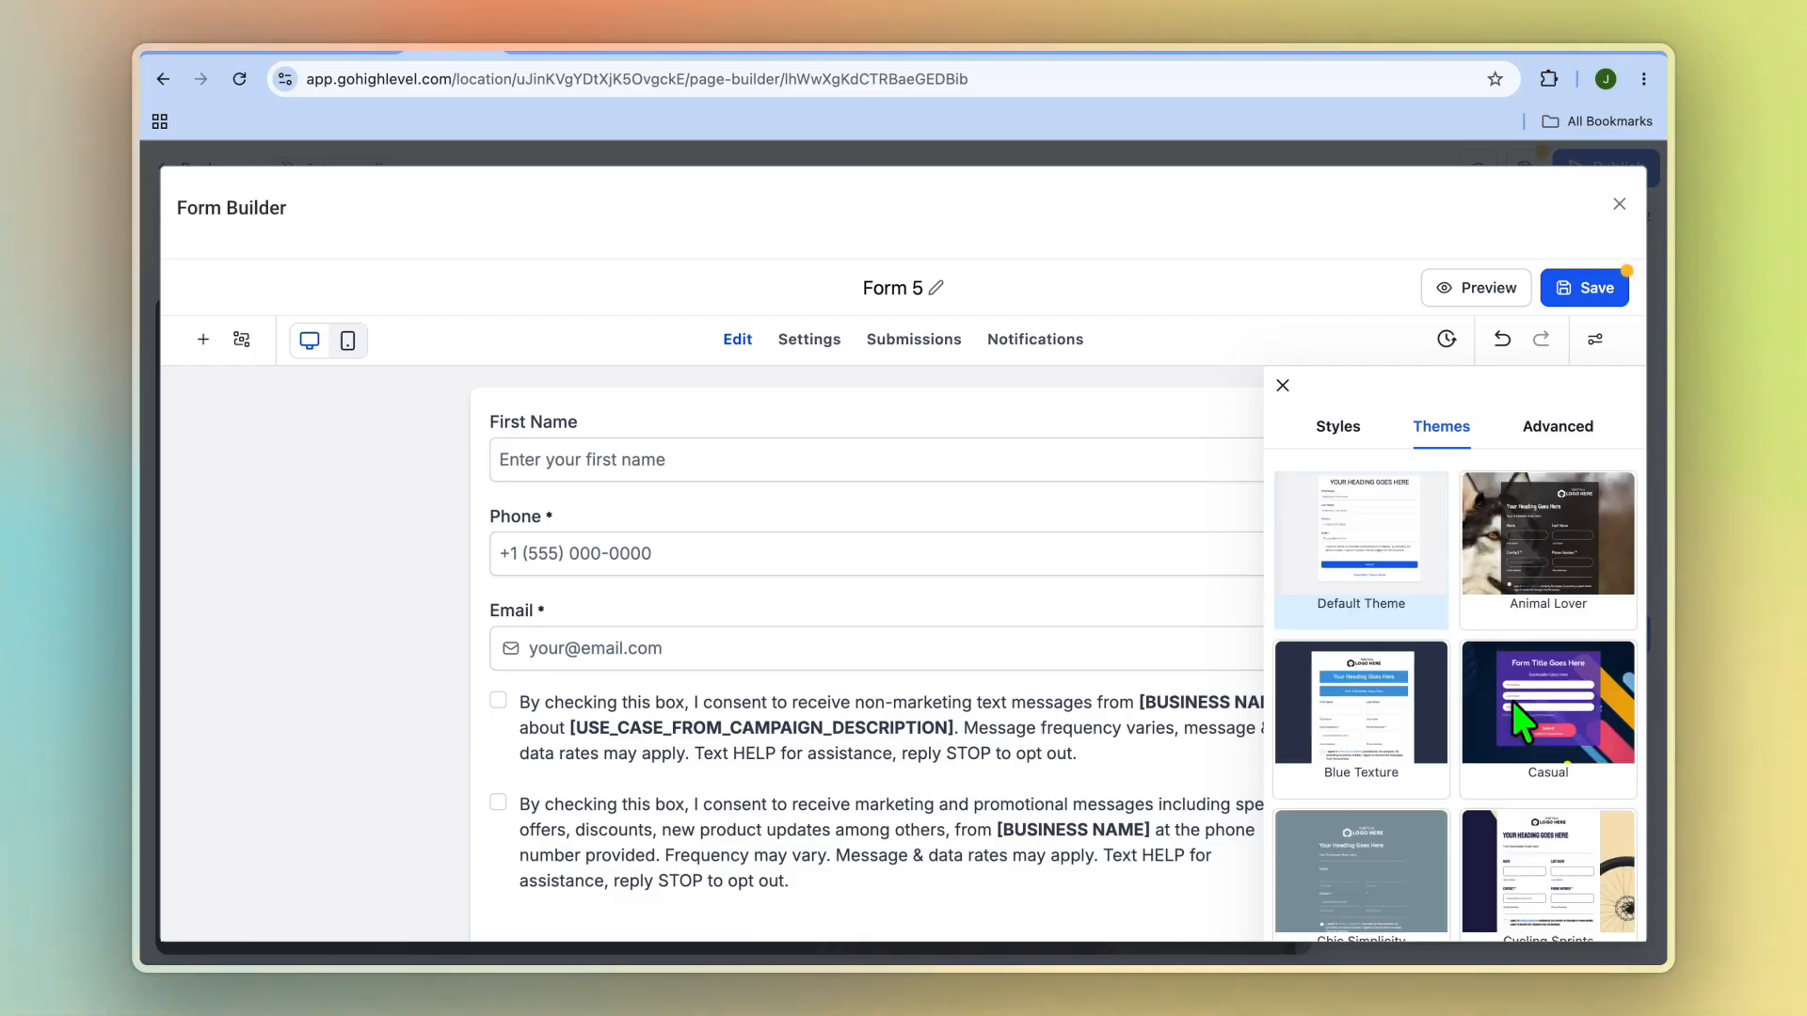
scroll(1511, 701, "down", 4)
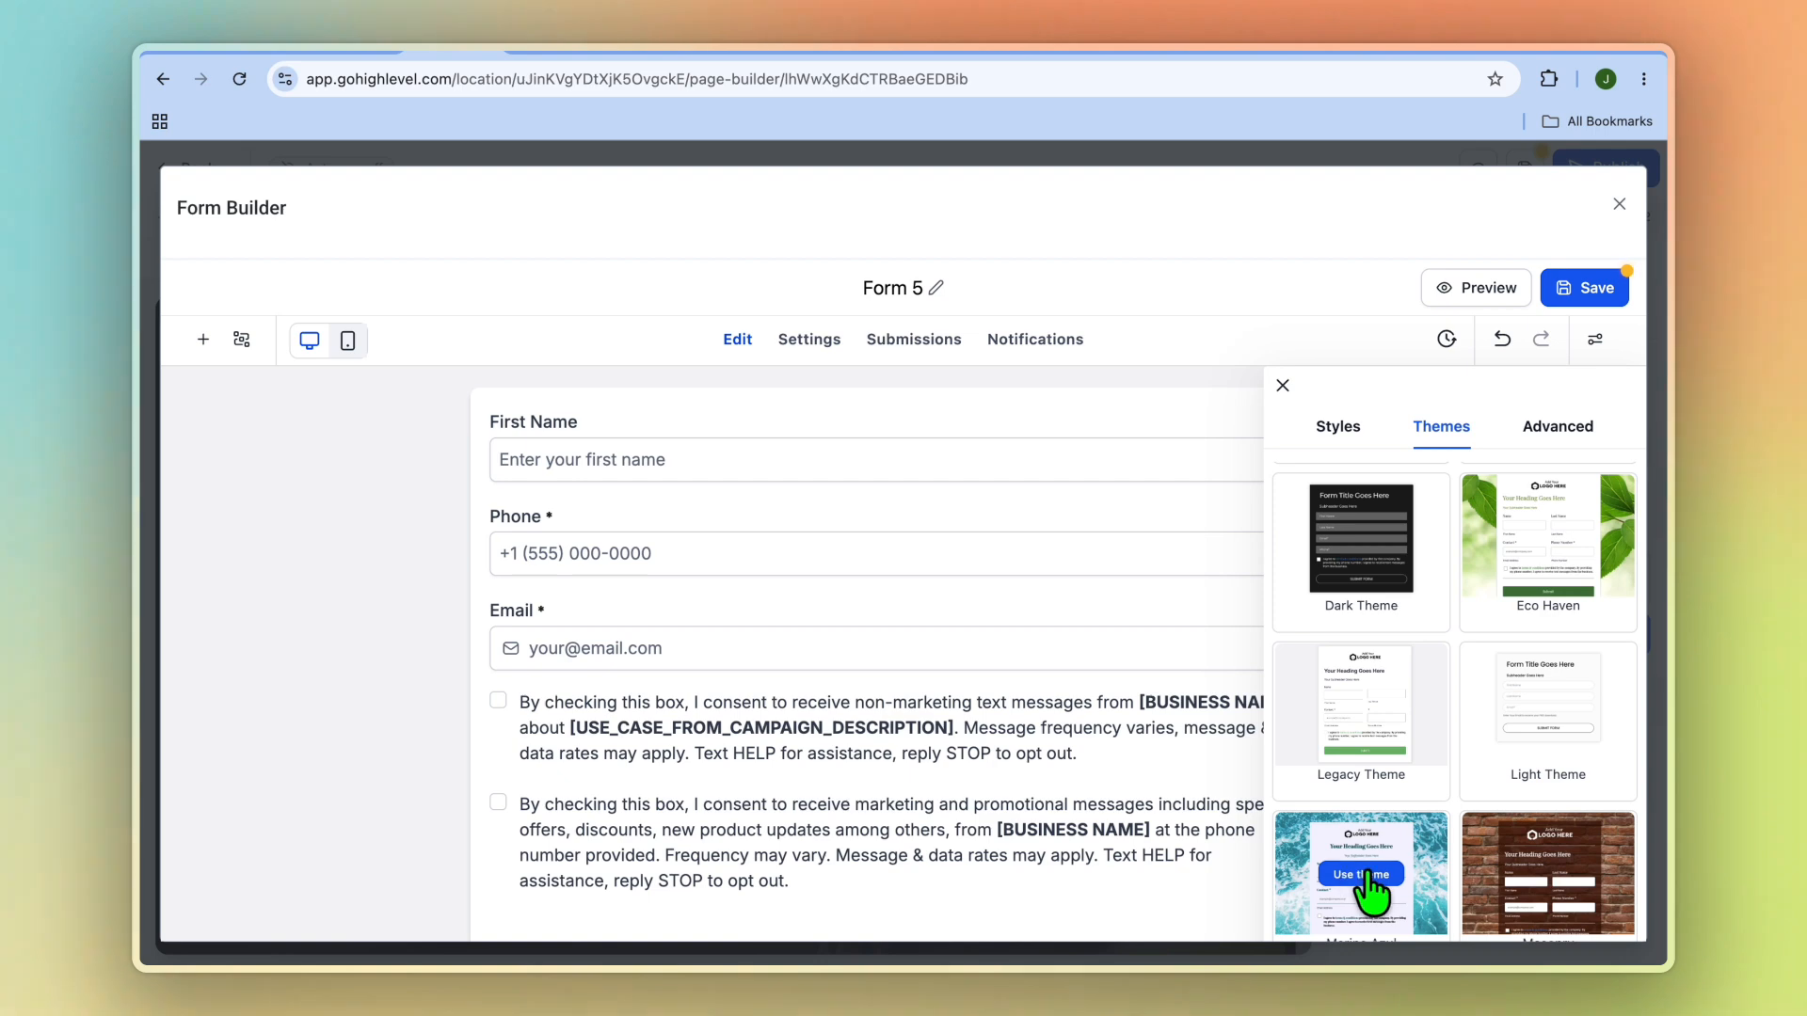
left_click(1364, 874)
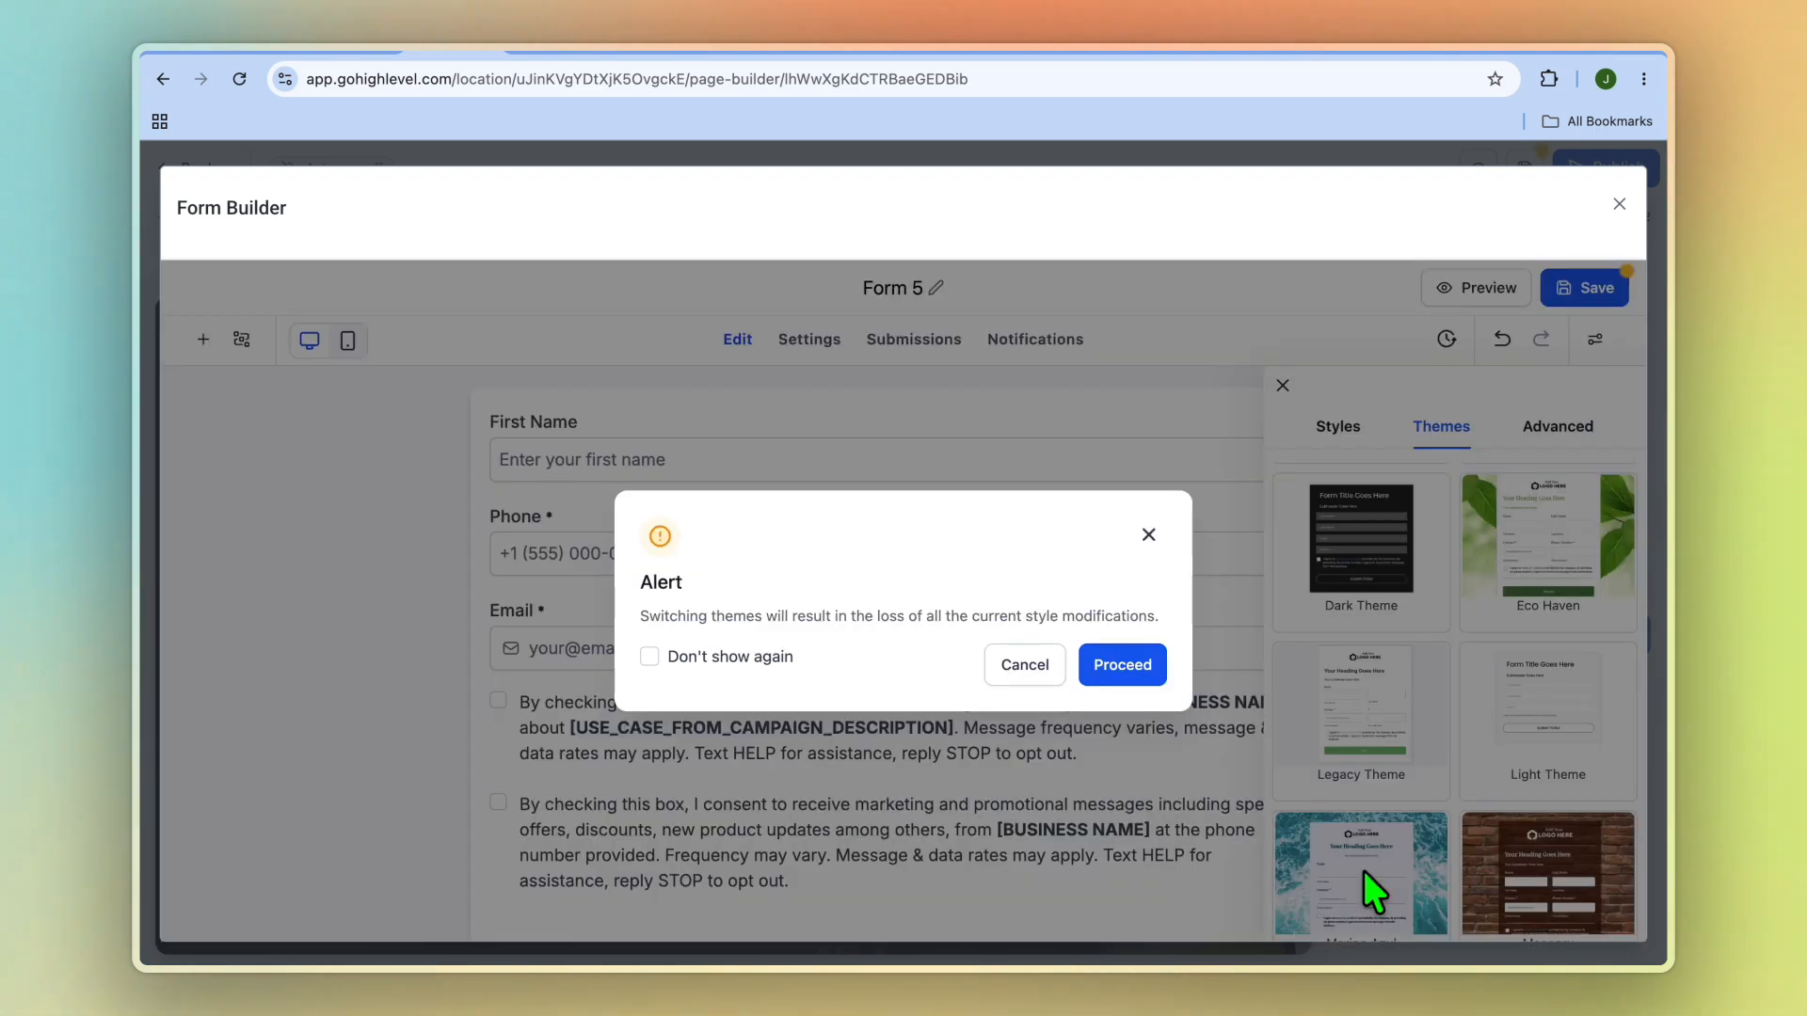
left_click(1135, 658)
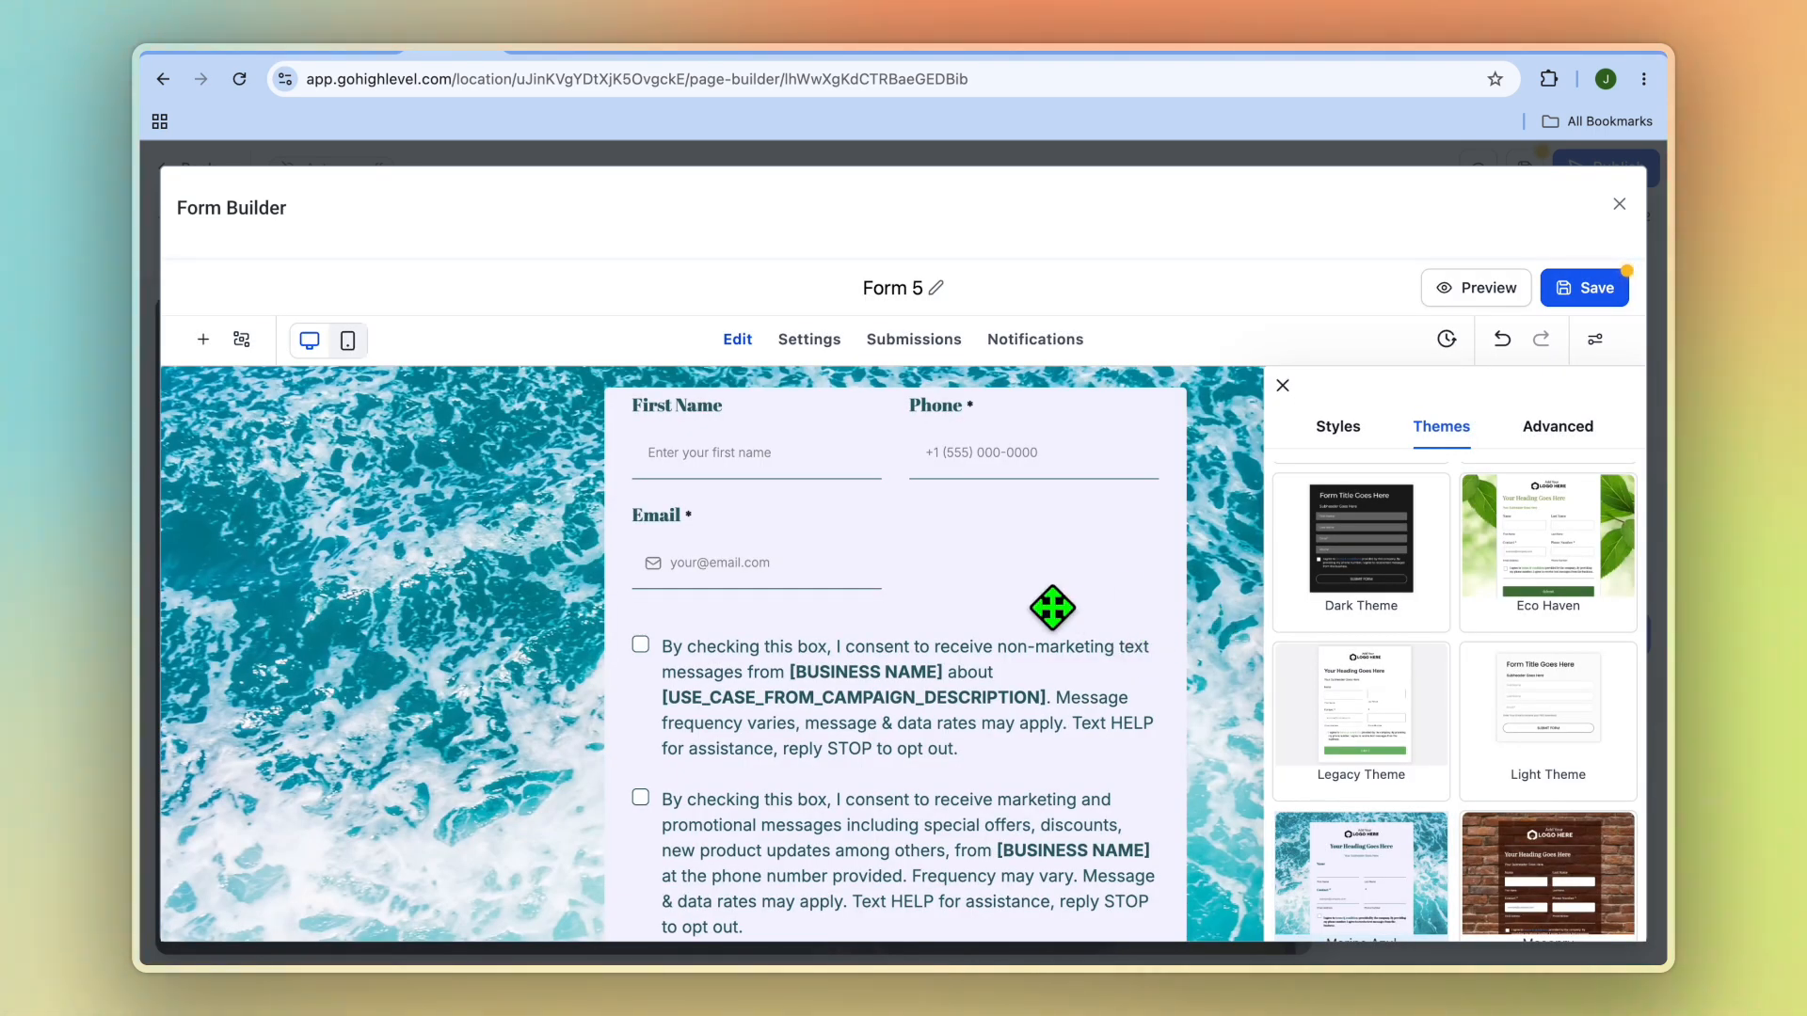
left_click(1611, 299)
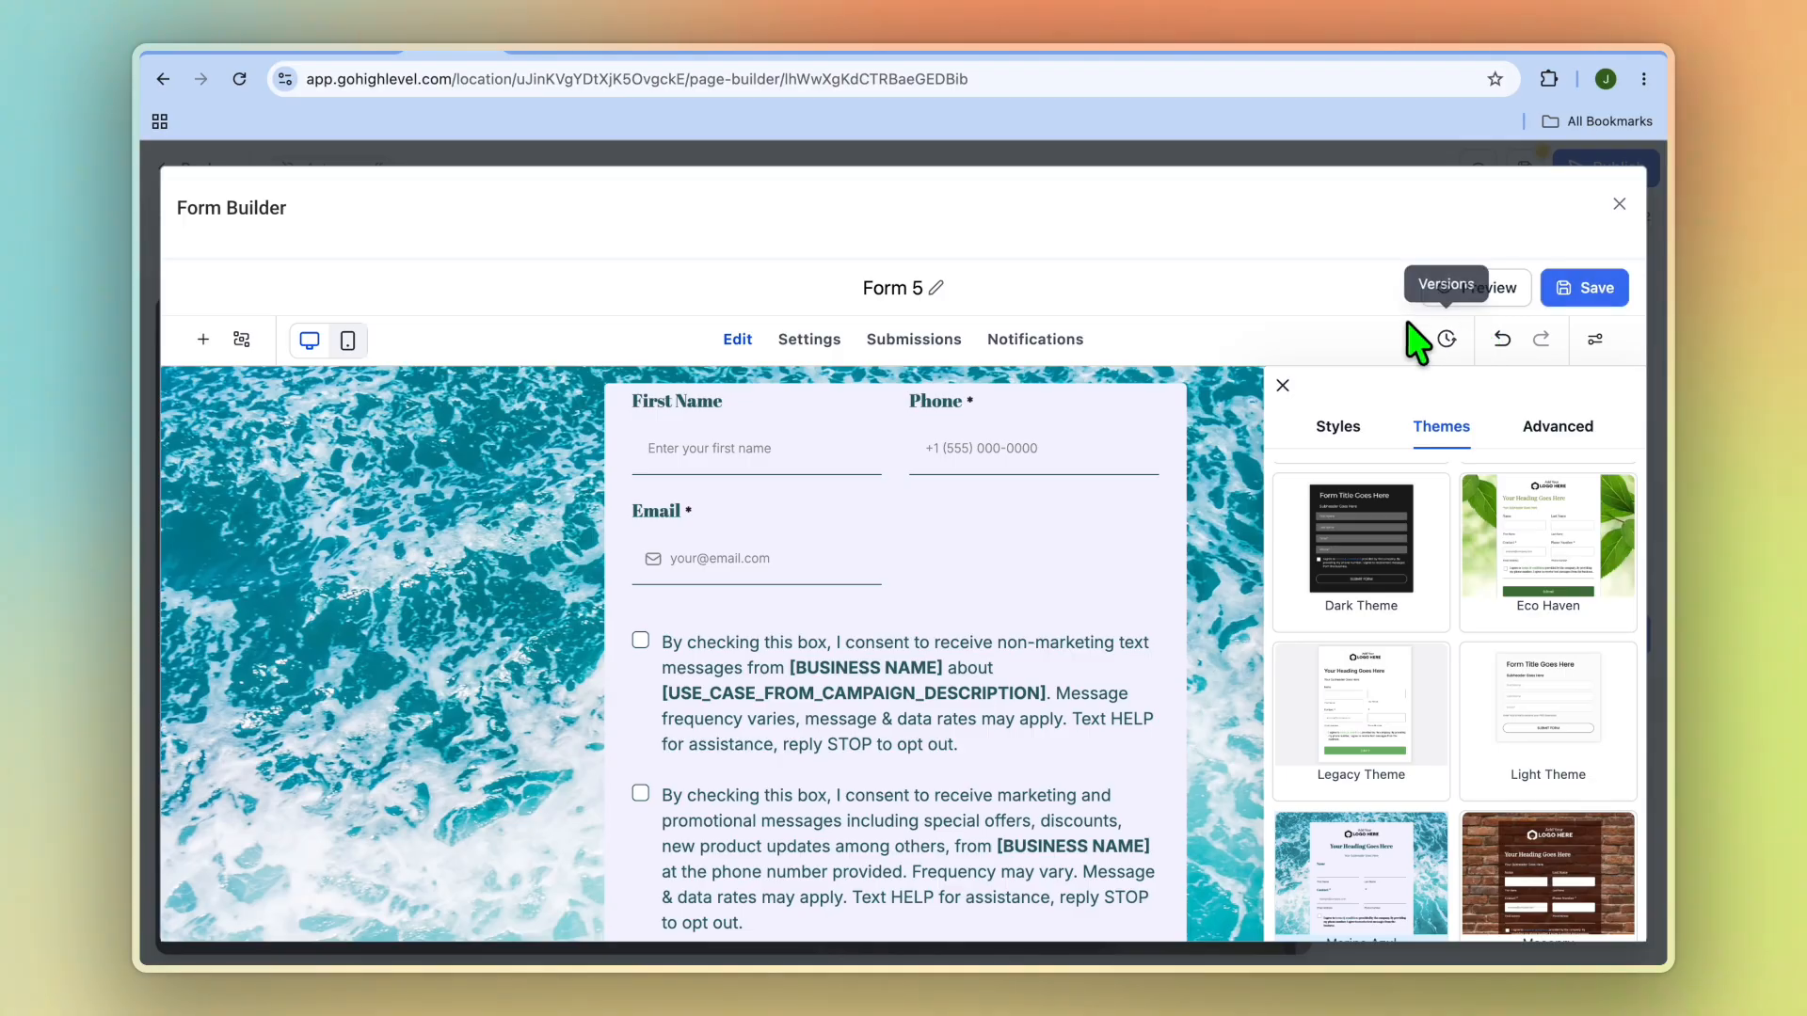
left_click(1619, 205)
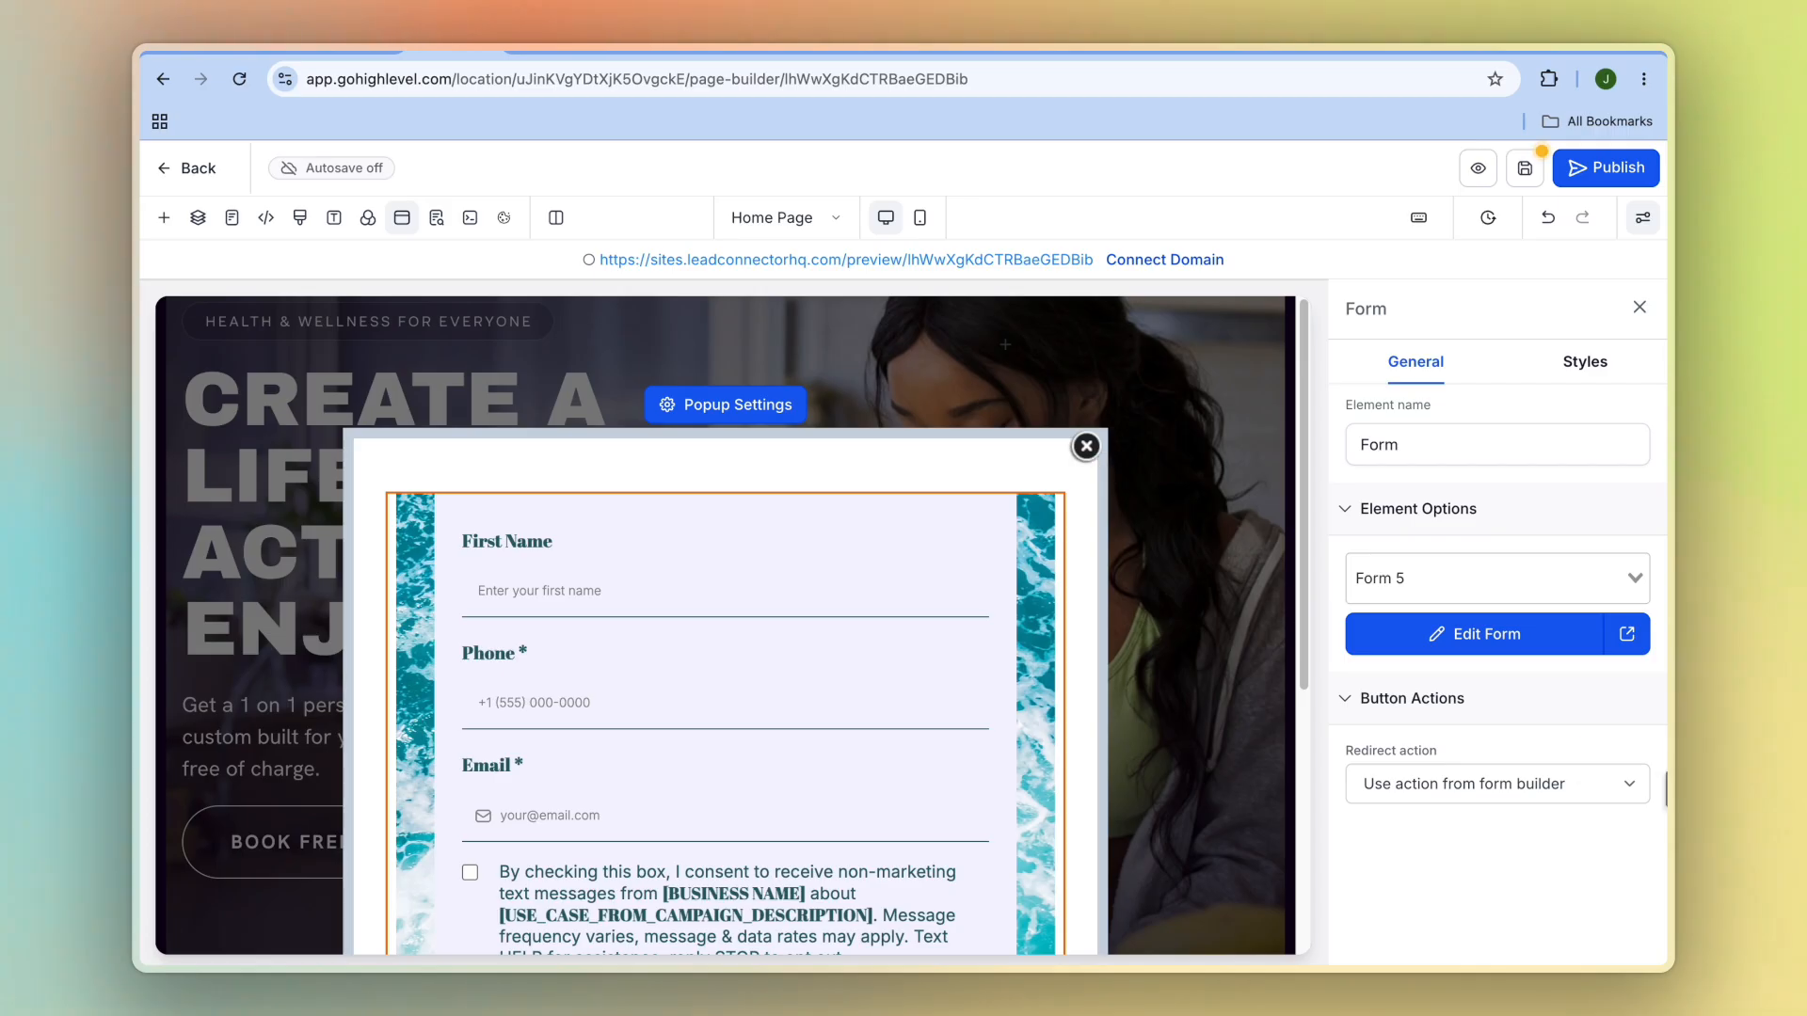
Set the popup form's redirect action to Go to Next step and save the page
left_click(1545, 785)
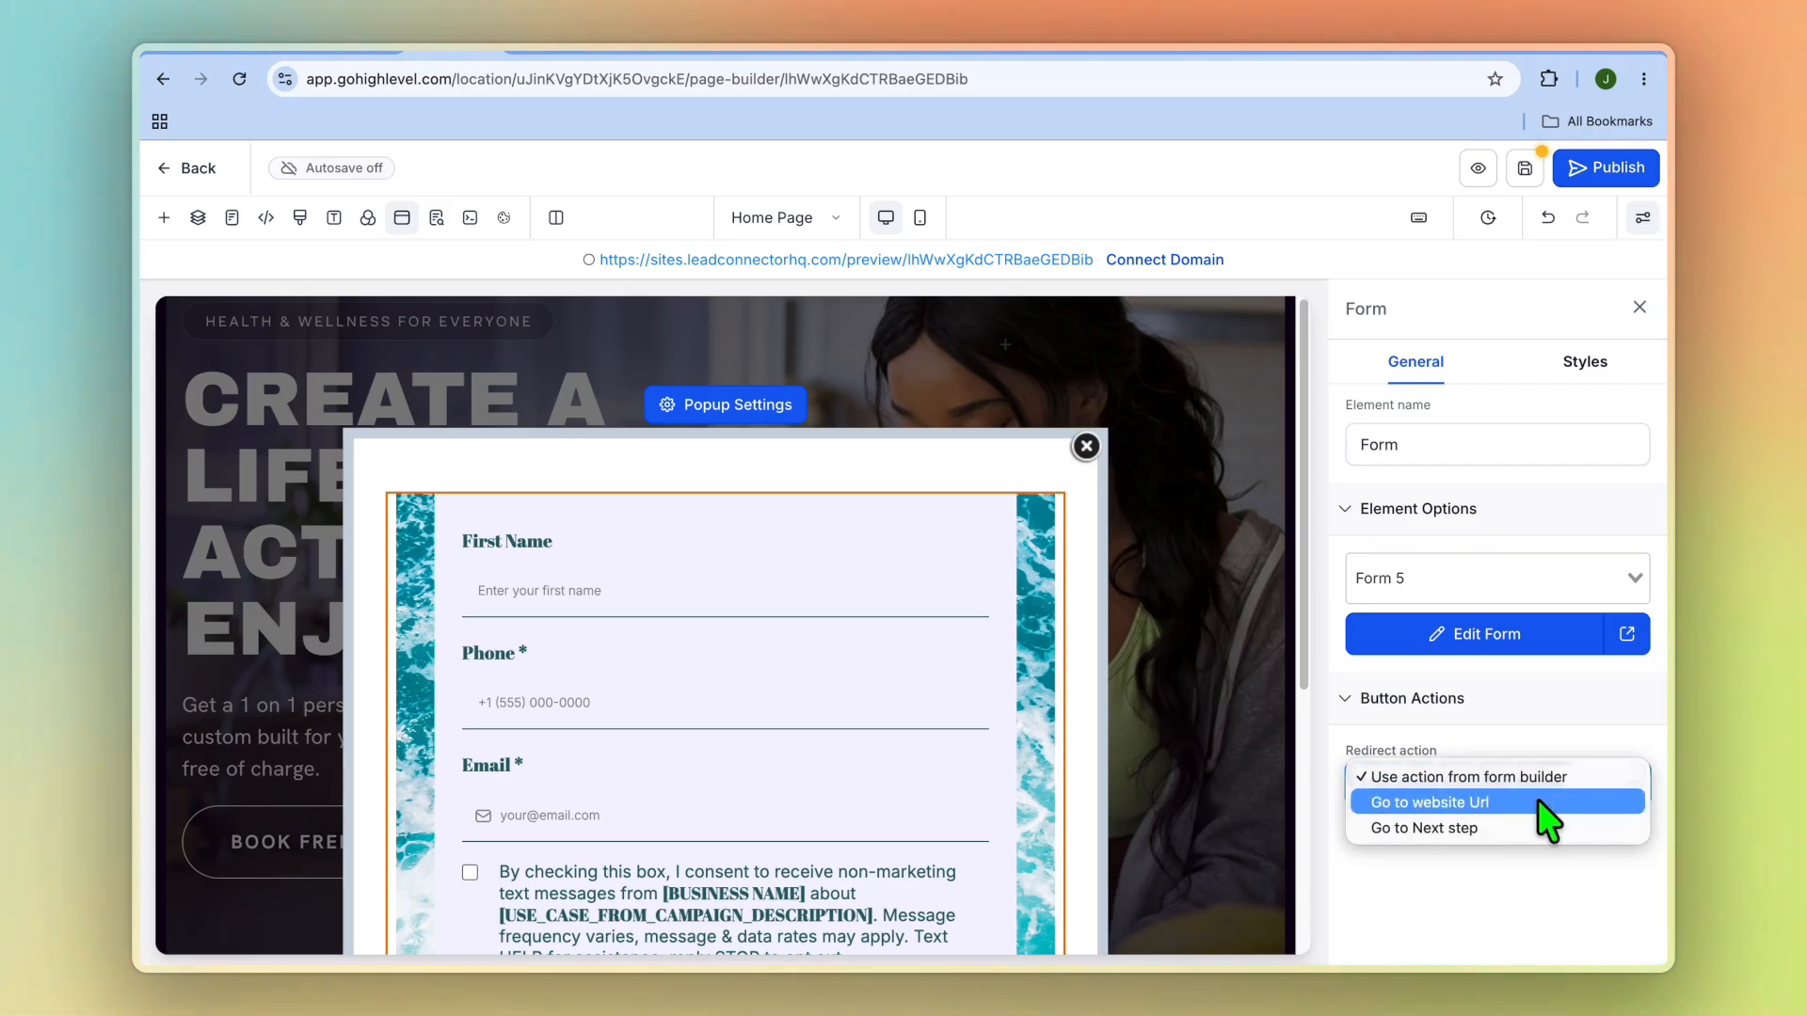
left_click(1533, 830)
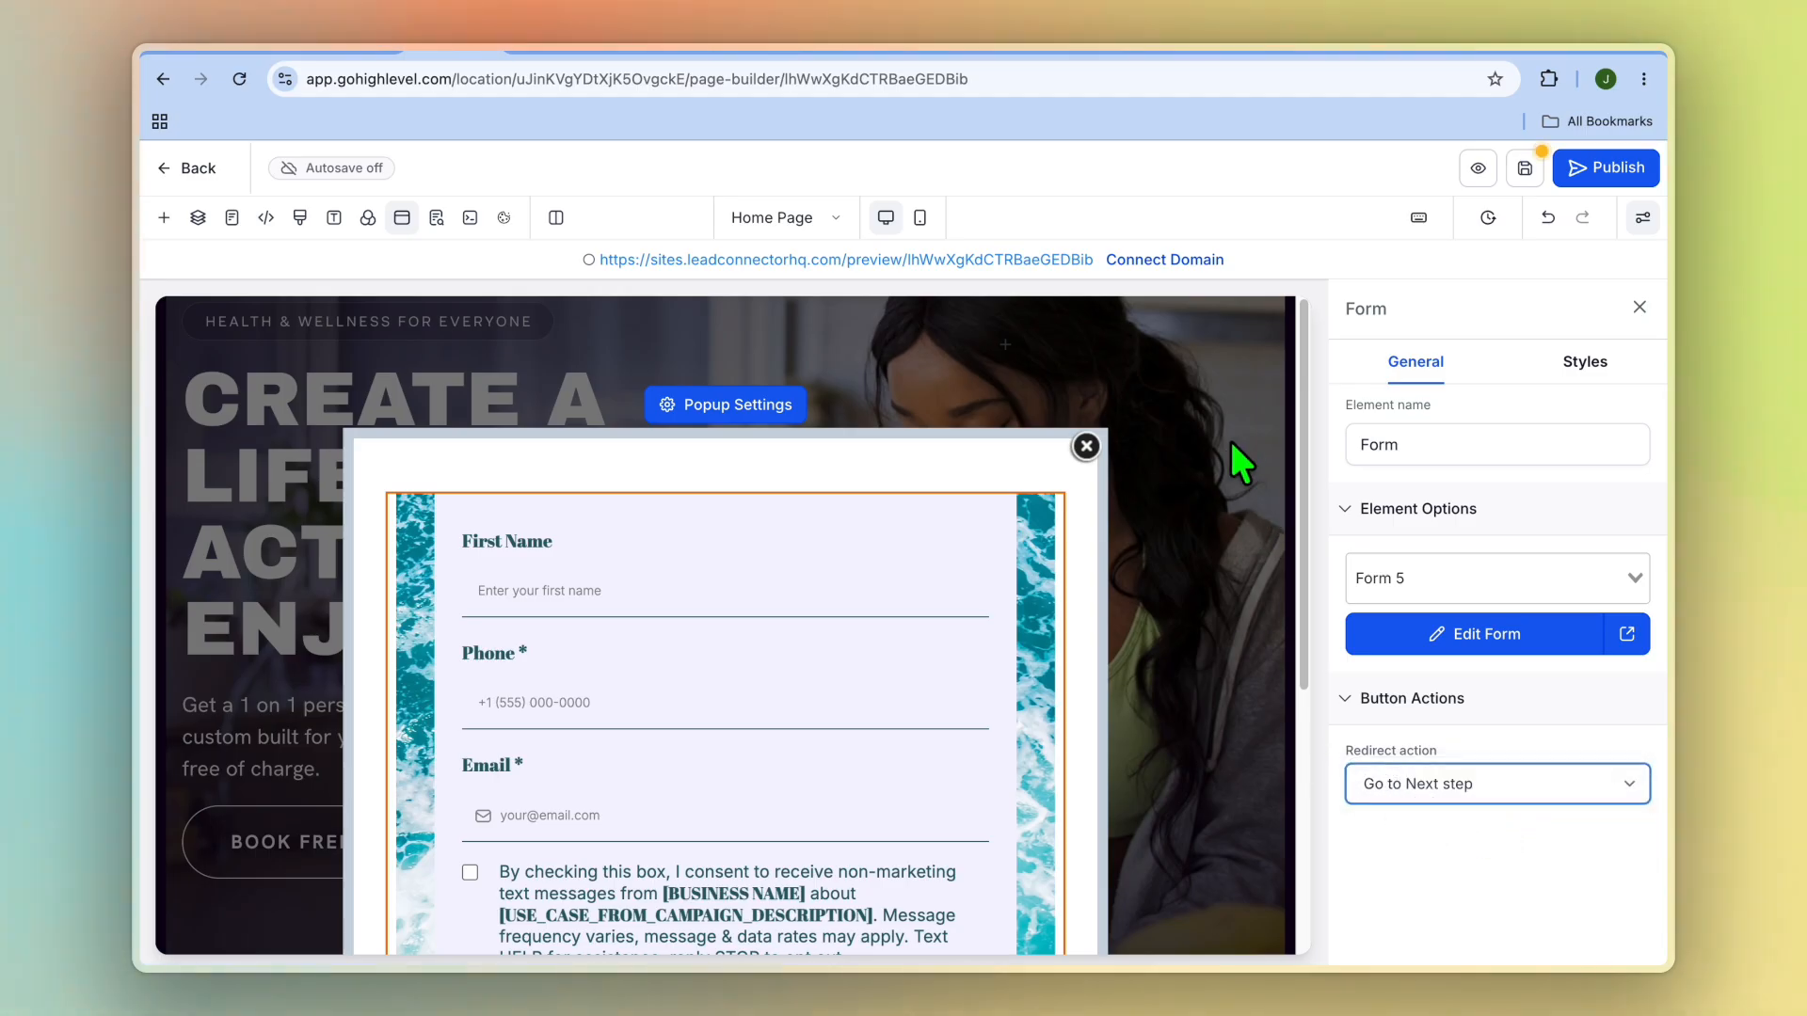
left_click(1086, 446)
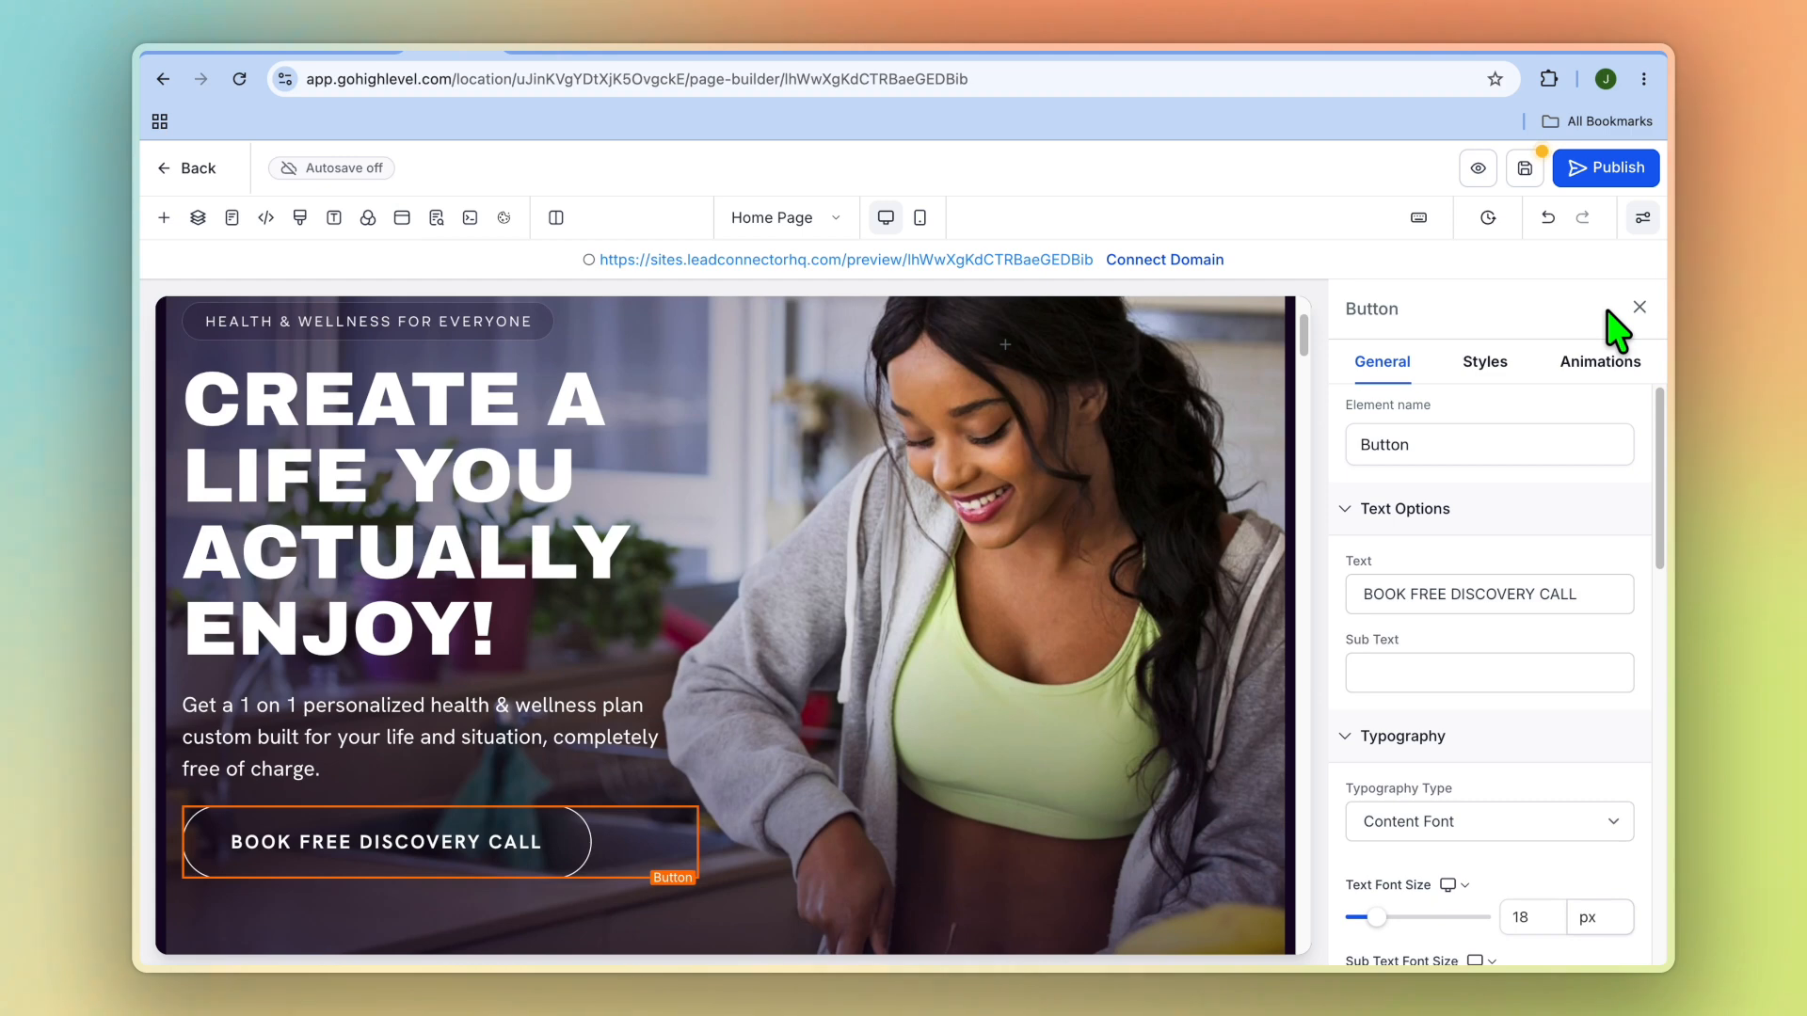
scroll(1397, 501, "down", 1)
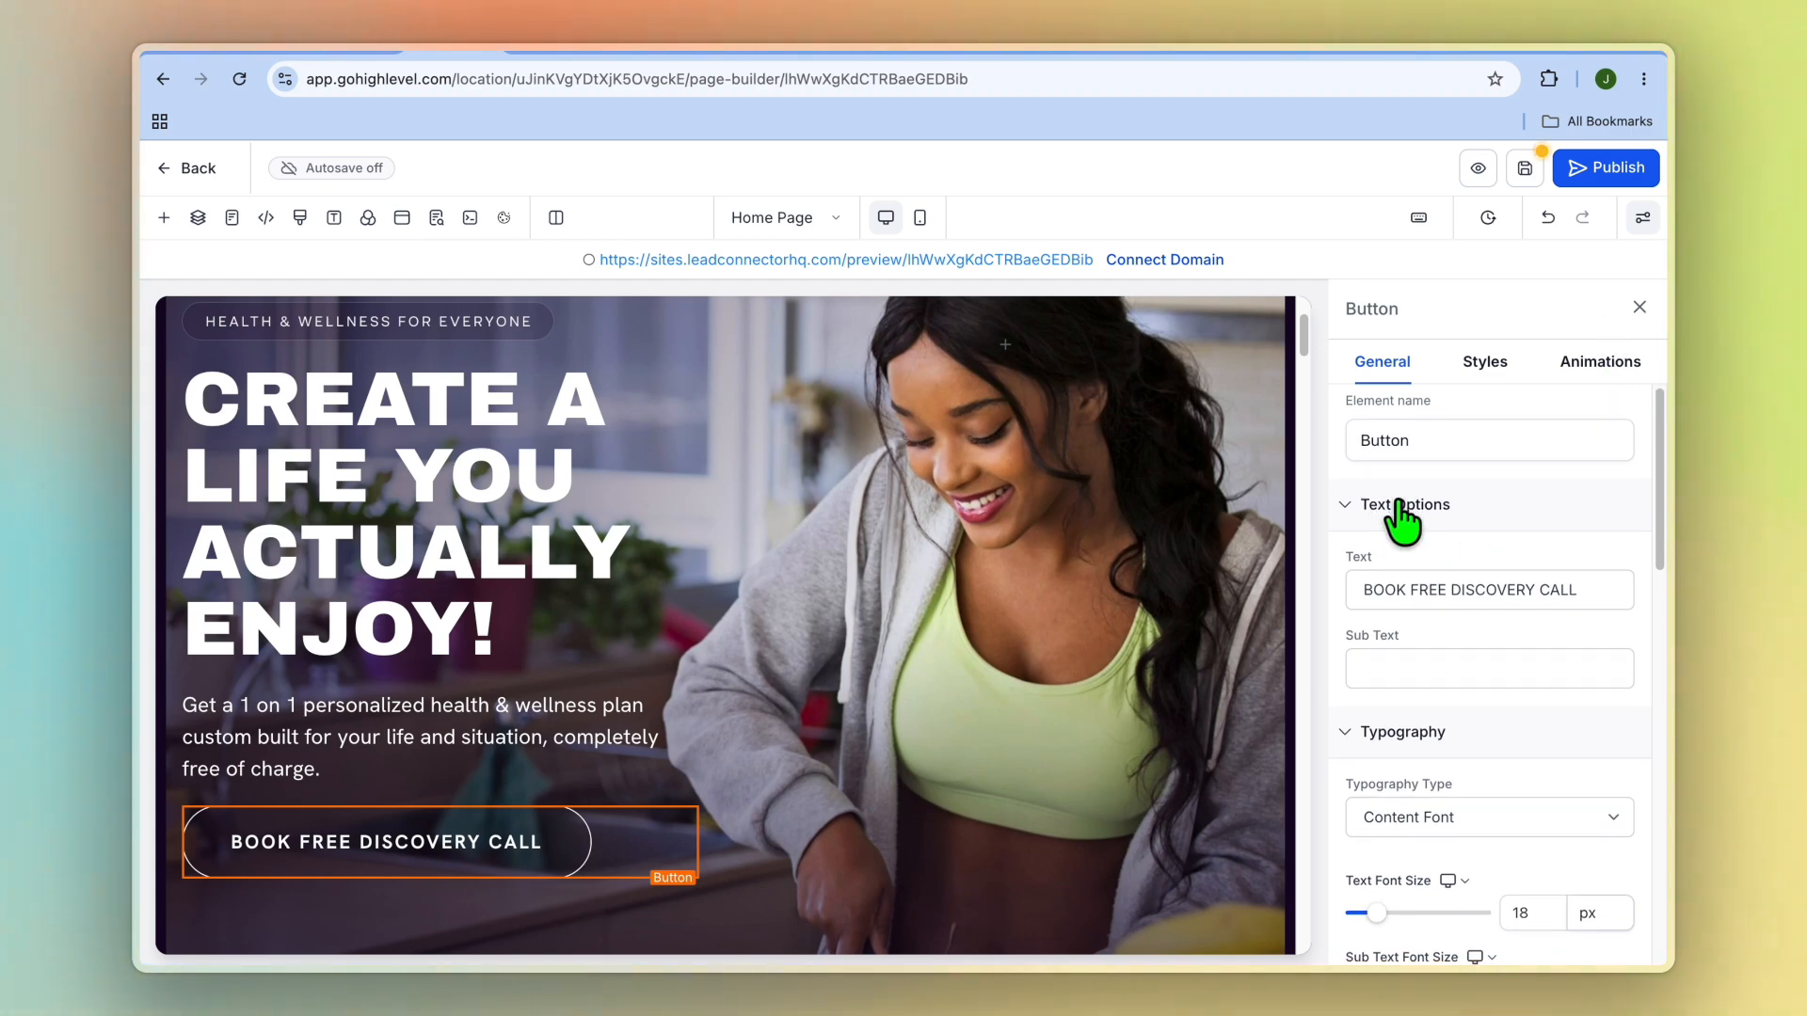
left_click(1520, 172)
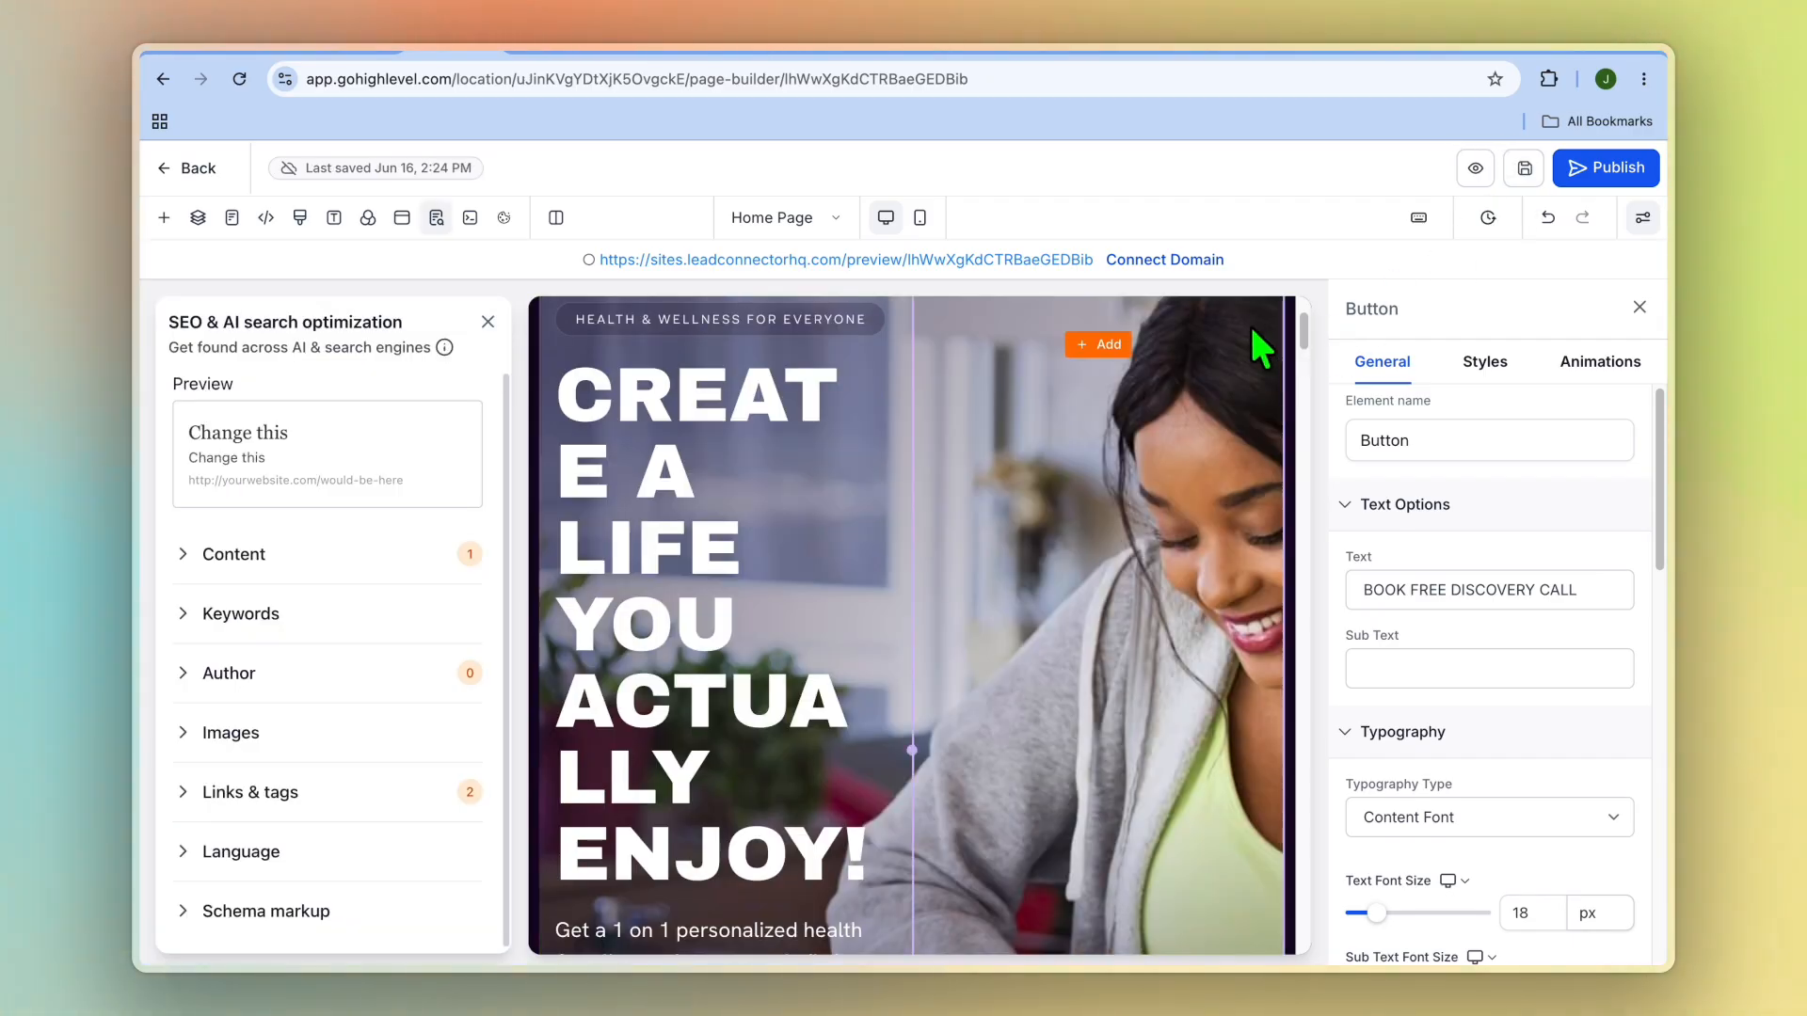
Preview the home page and check the popup form that BOOK FREE DISCOVERY CALL opens, and return to the builder
left_click(1482, 170)
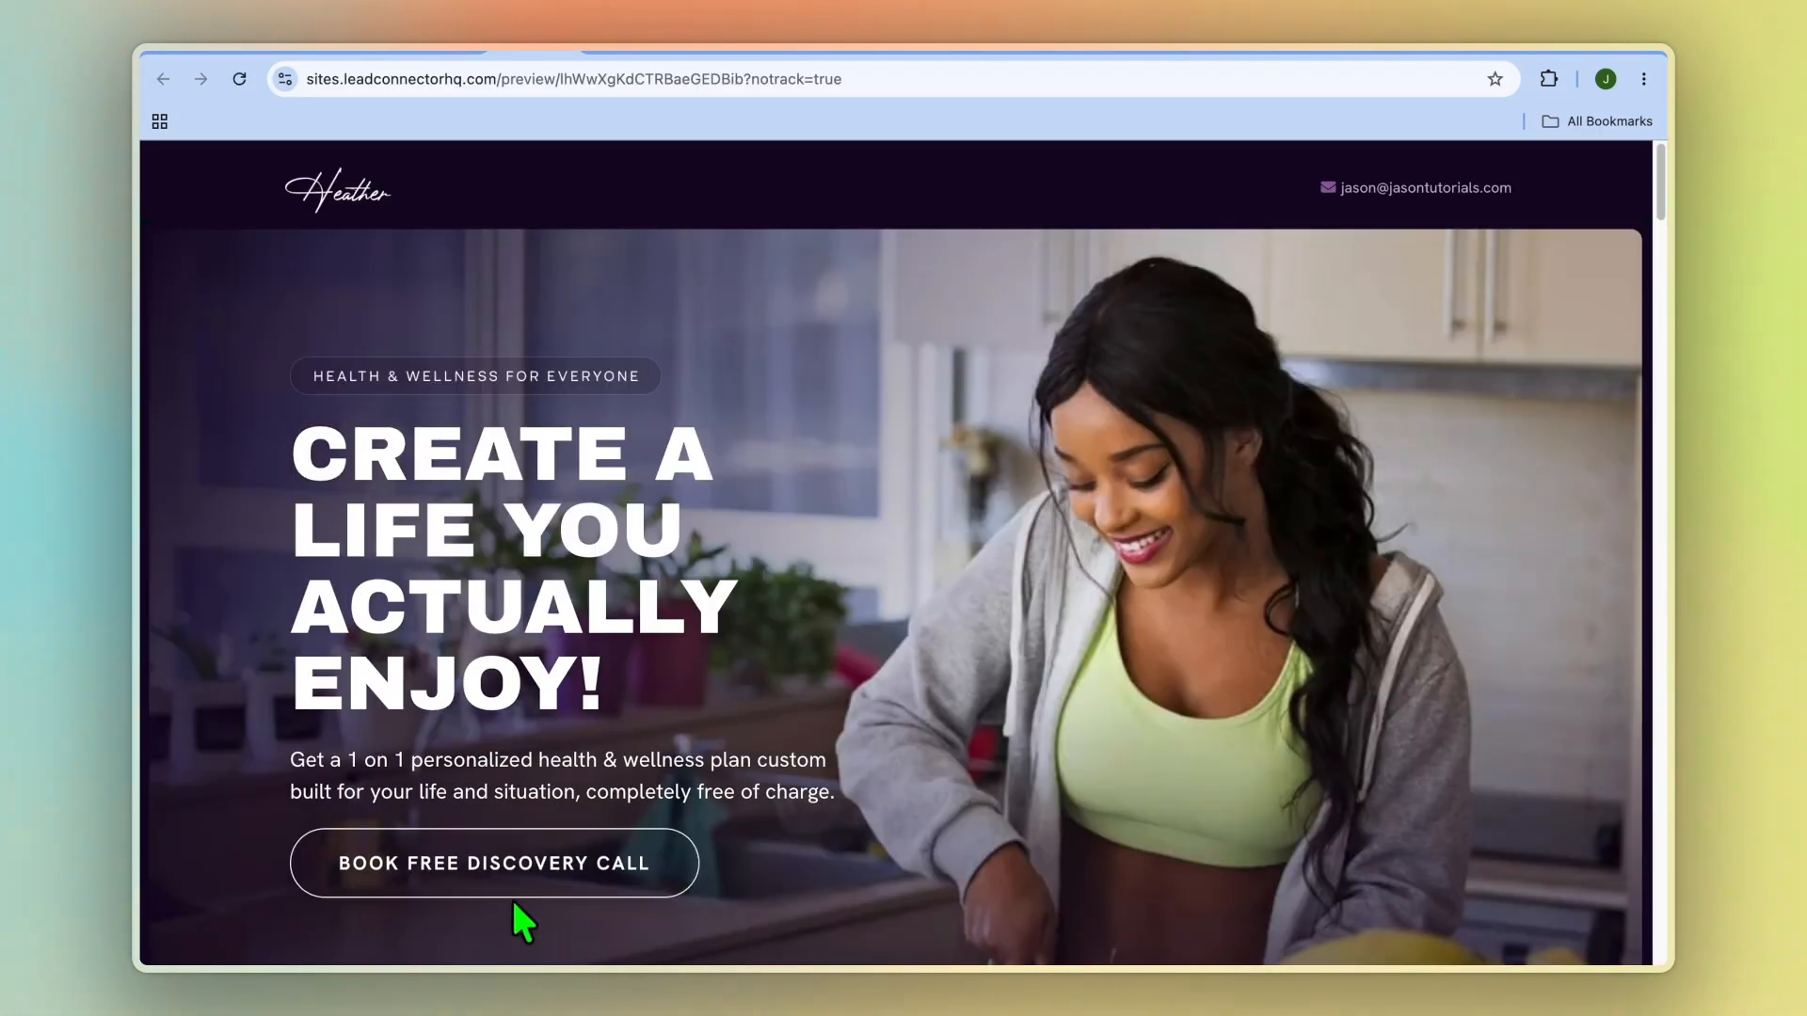
left_click(514, 875)
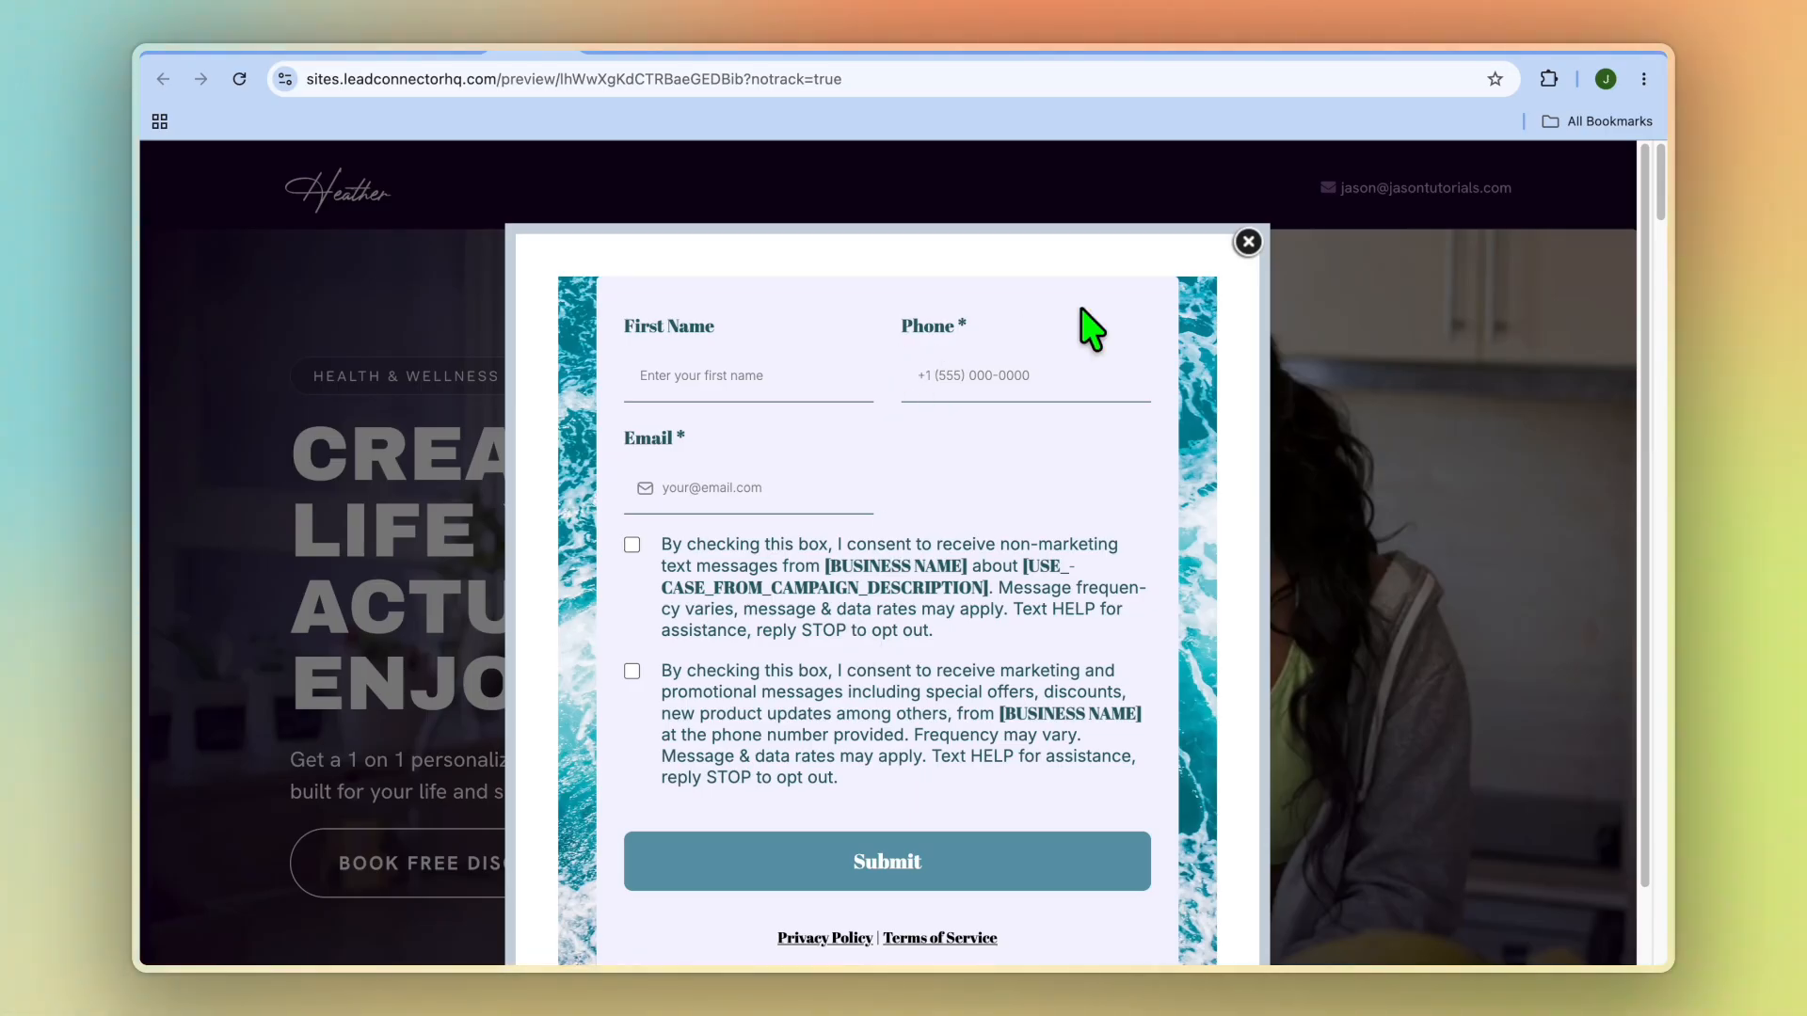
left_click(1249, 242)
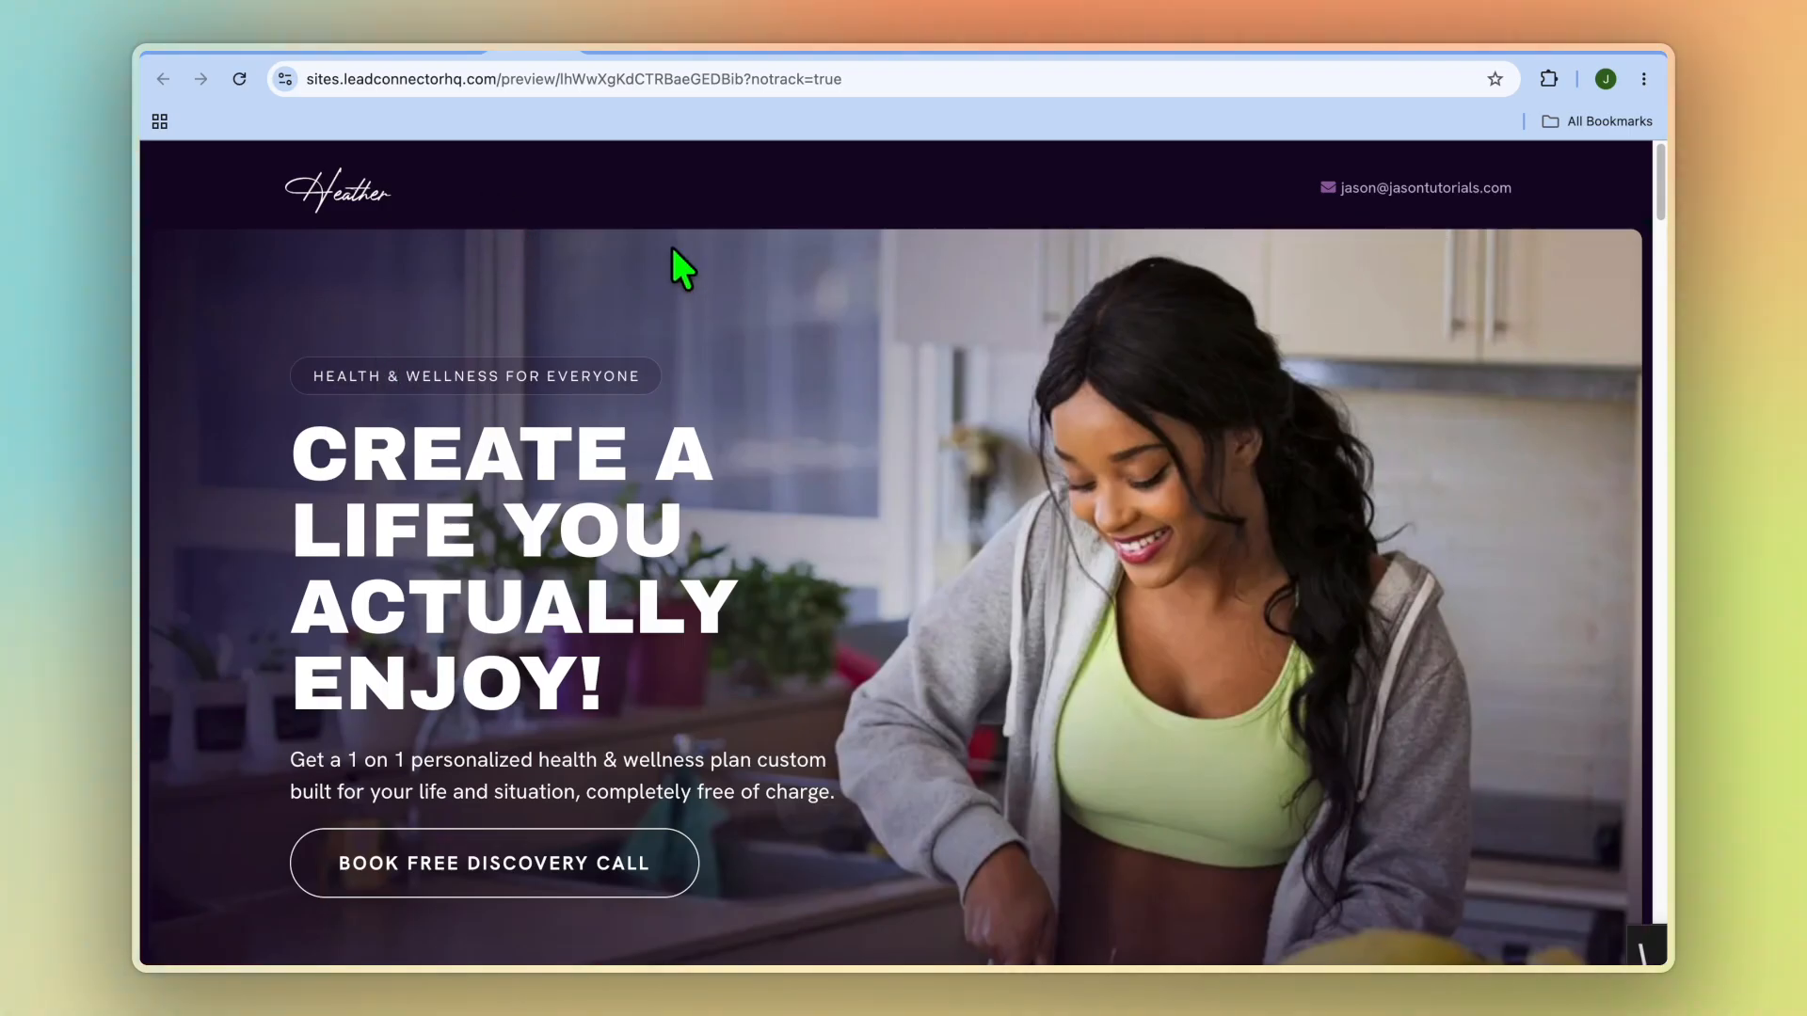
mouse_move(446, 67)
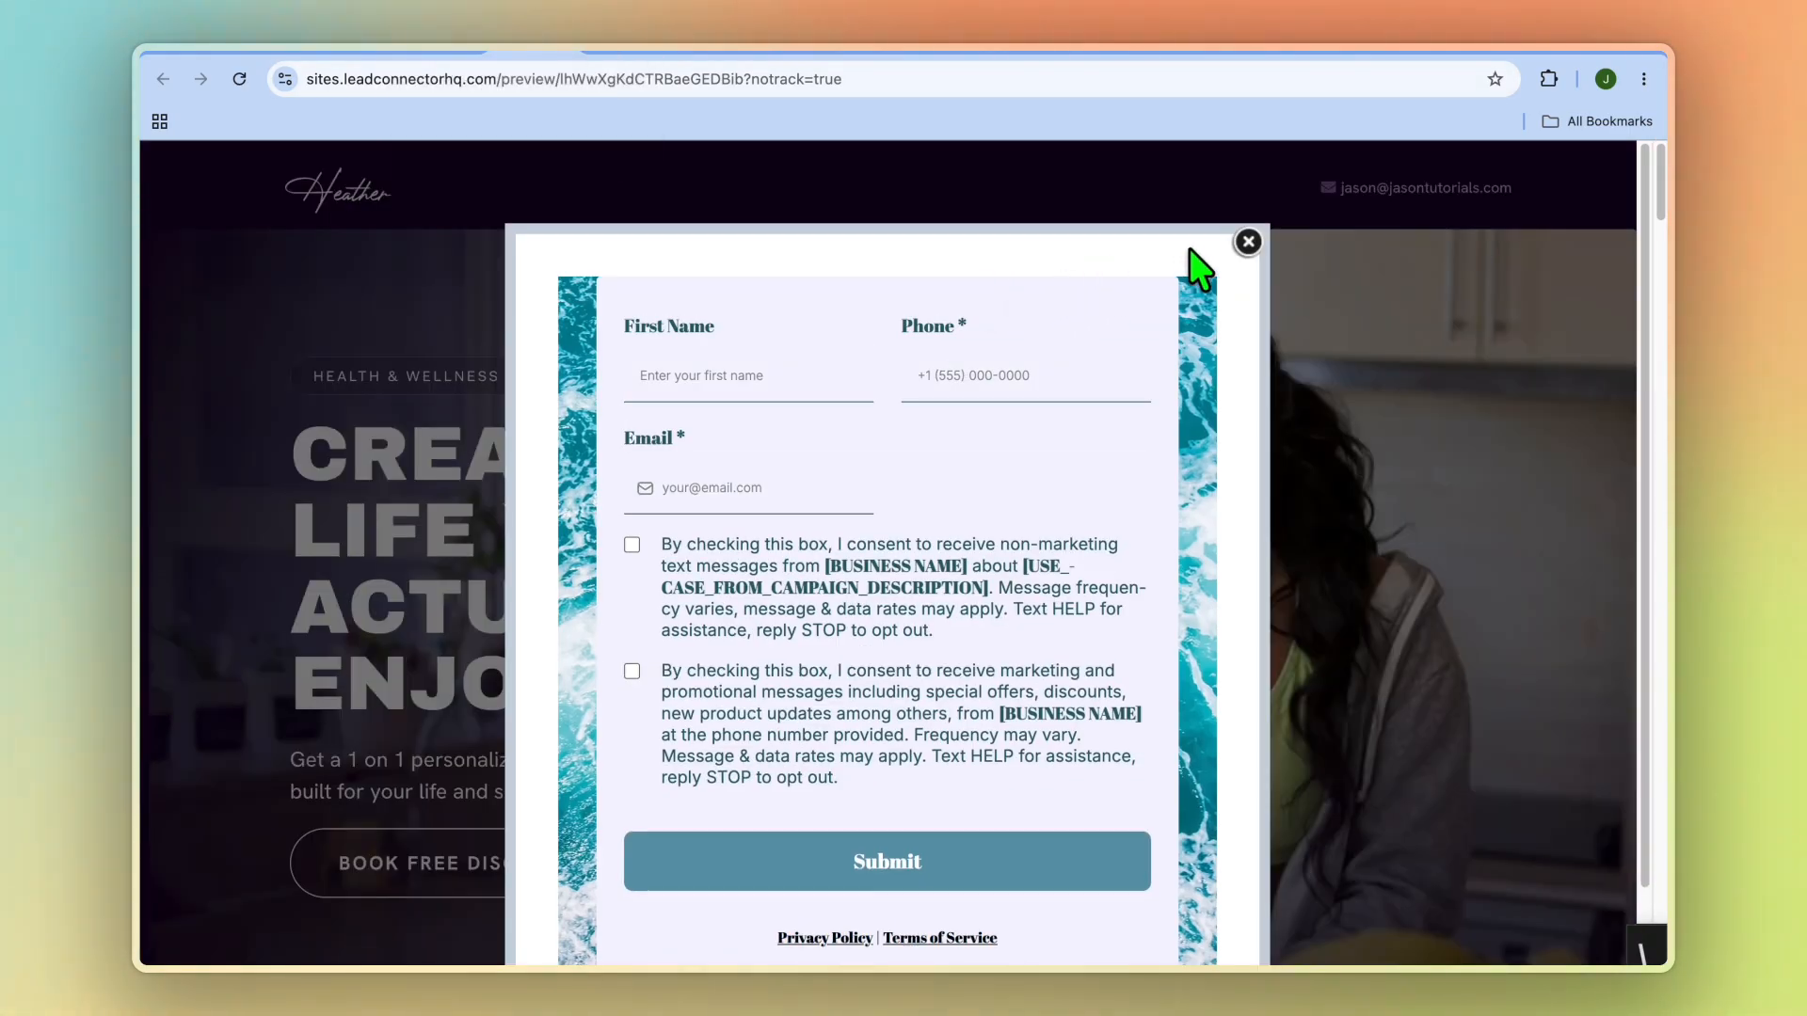
left_click(1248, 242)
left_click(435, 54)
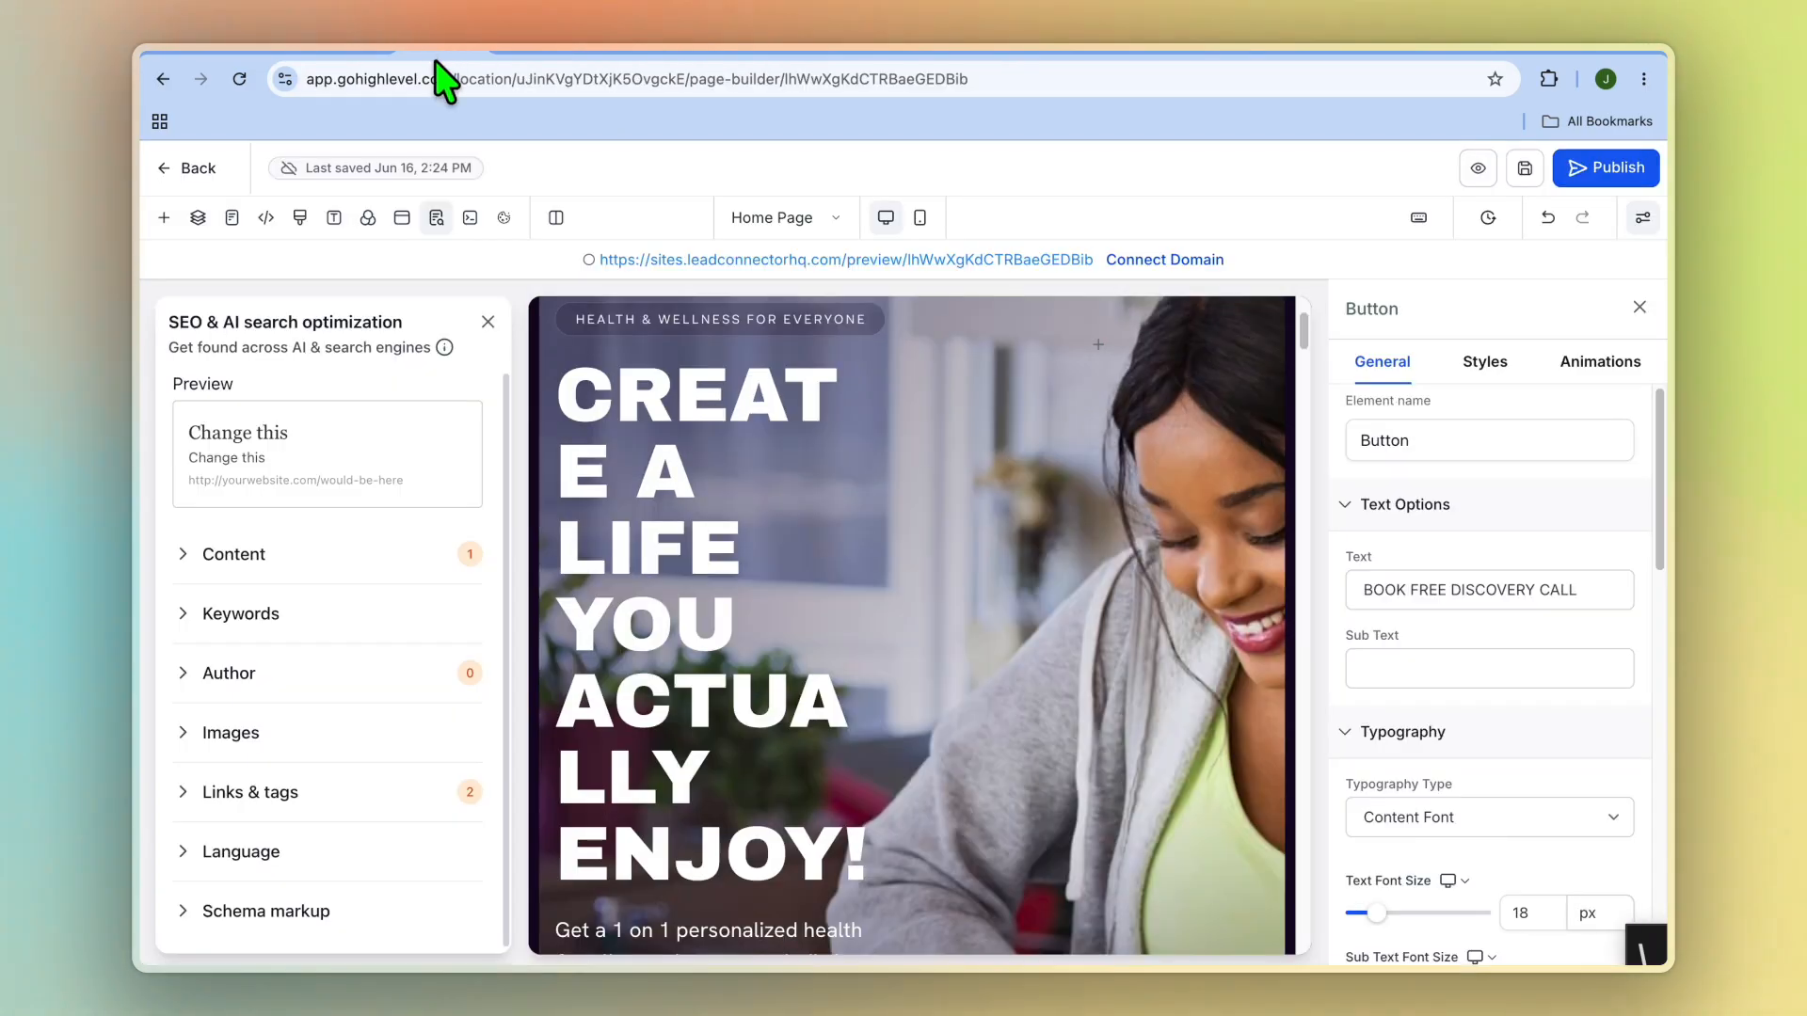
Leave the page builder and create a new automation workflow from scratch
left_click(179, 167)
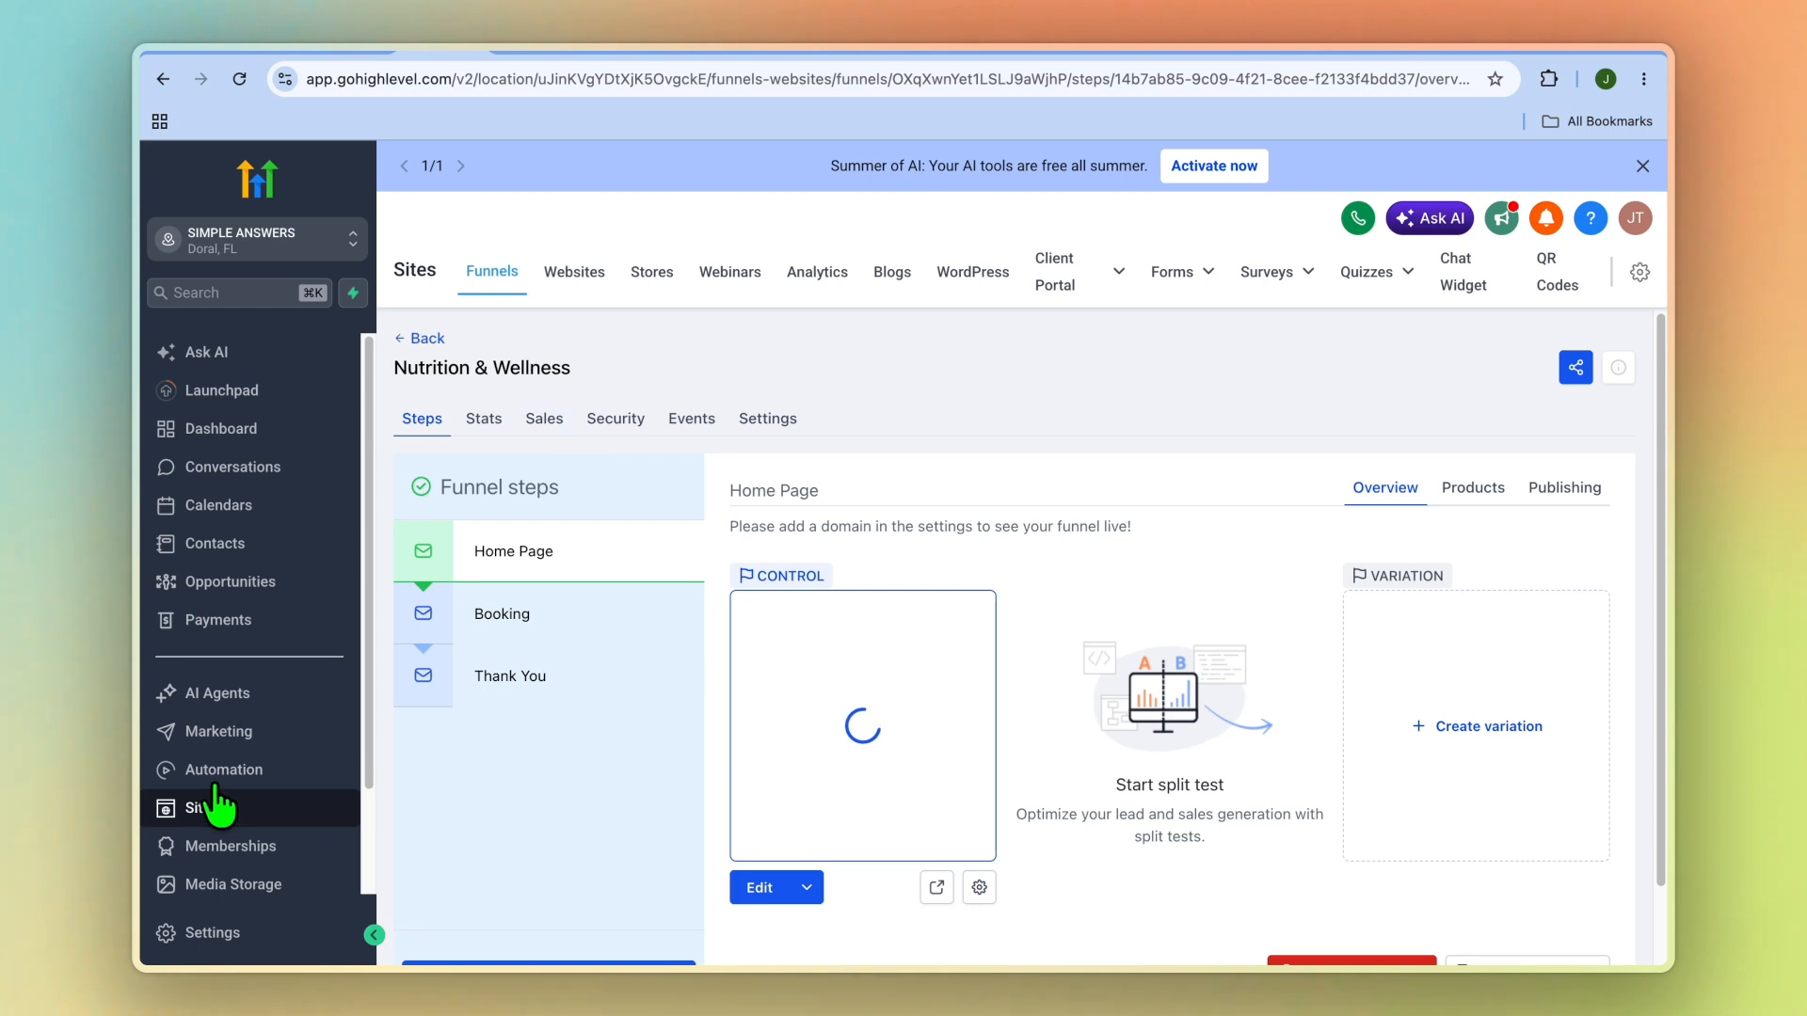
left_click(220, 774)
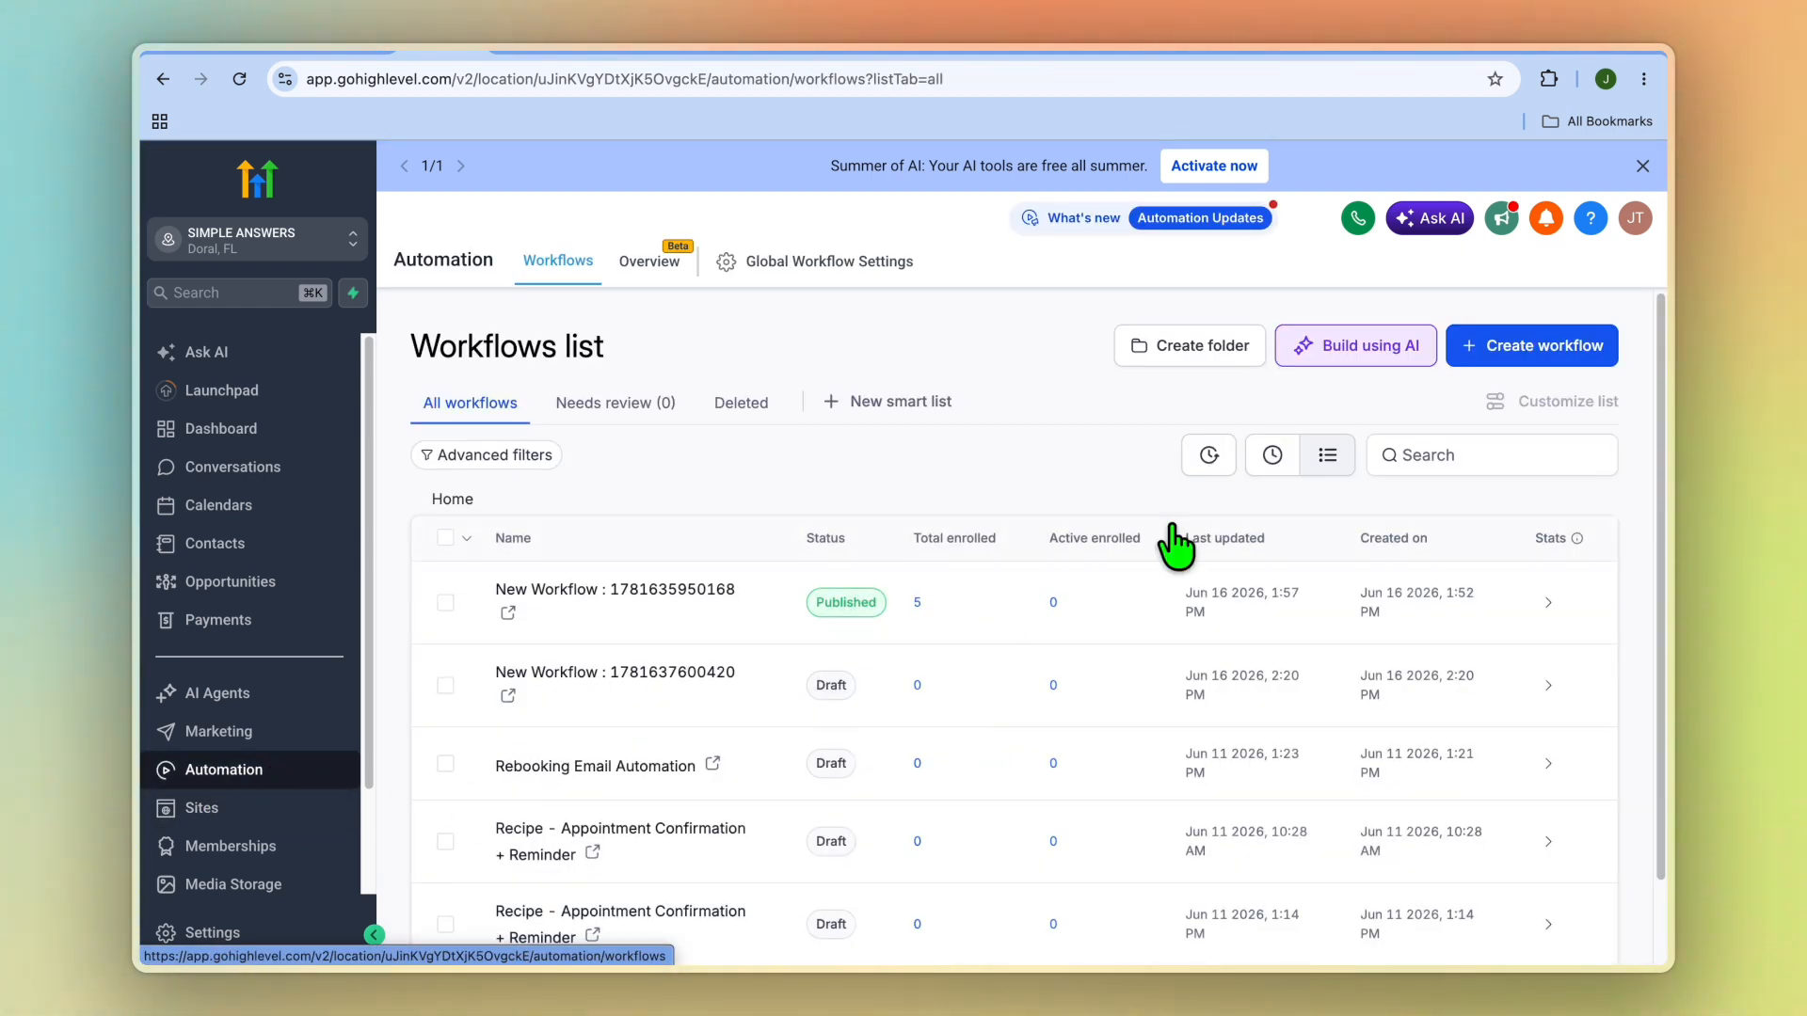
left_click(1515, 344)
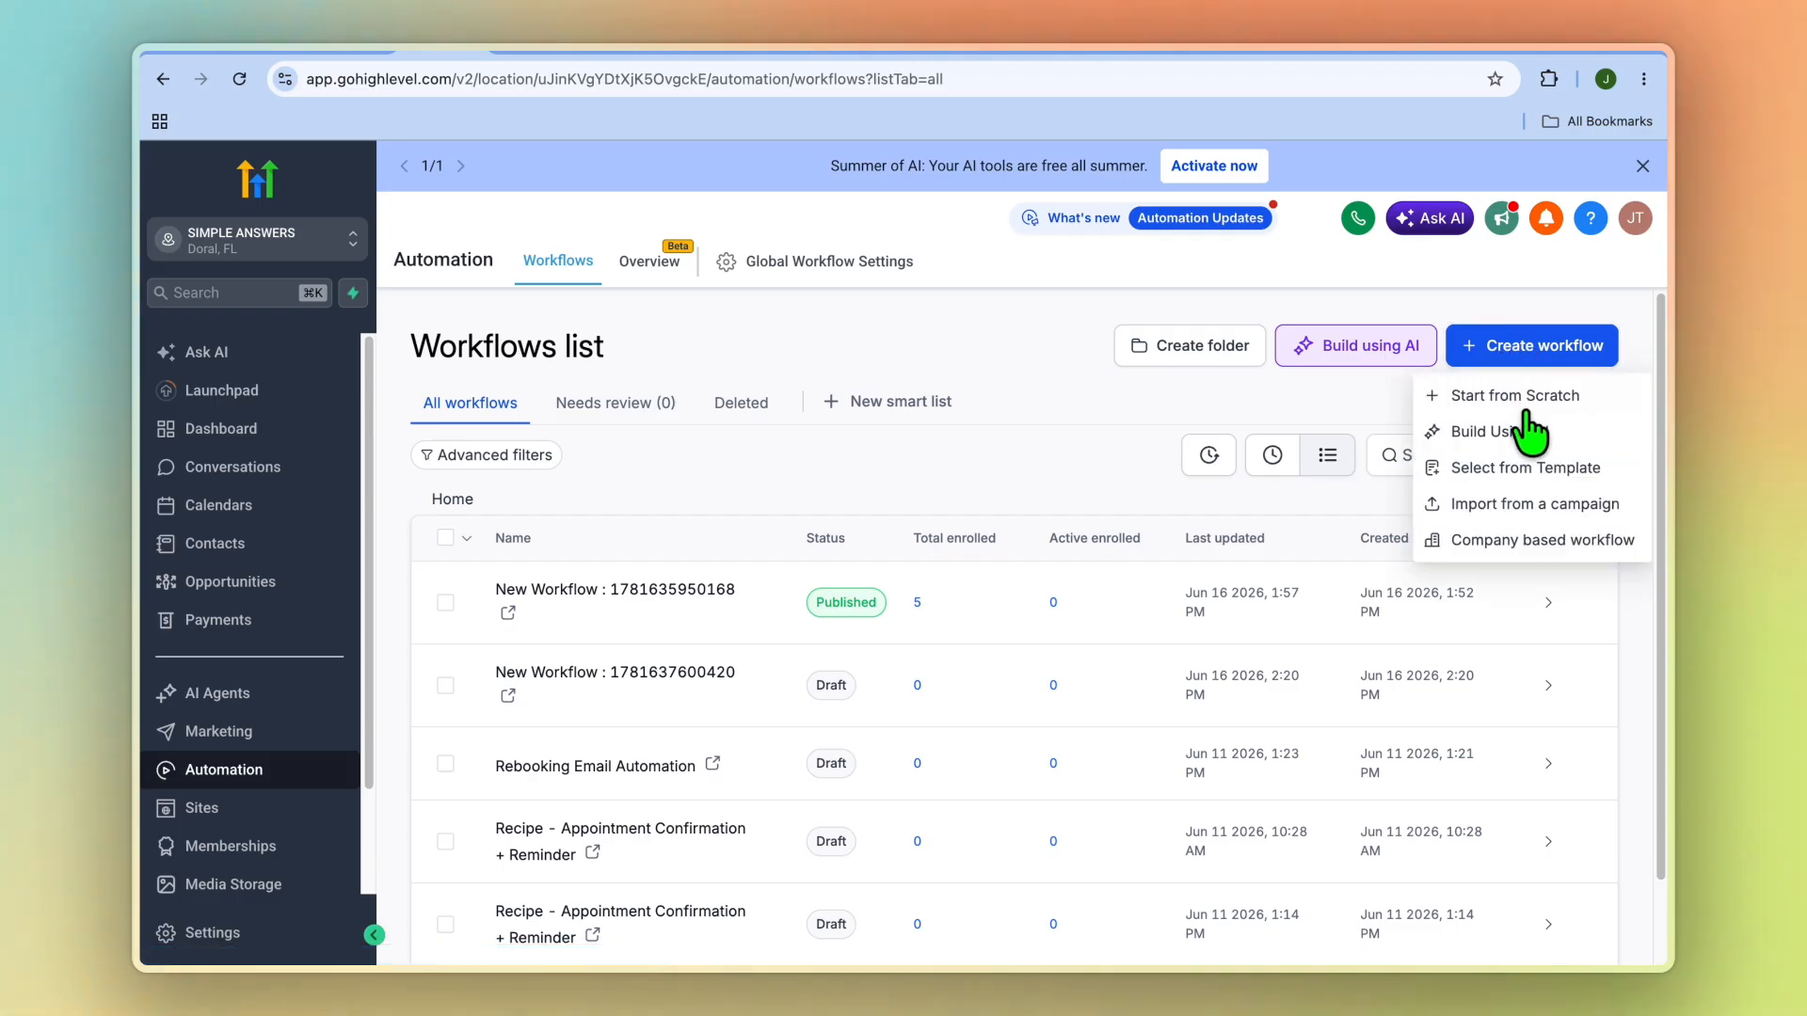
left_click(1522, 397)
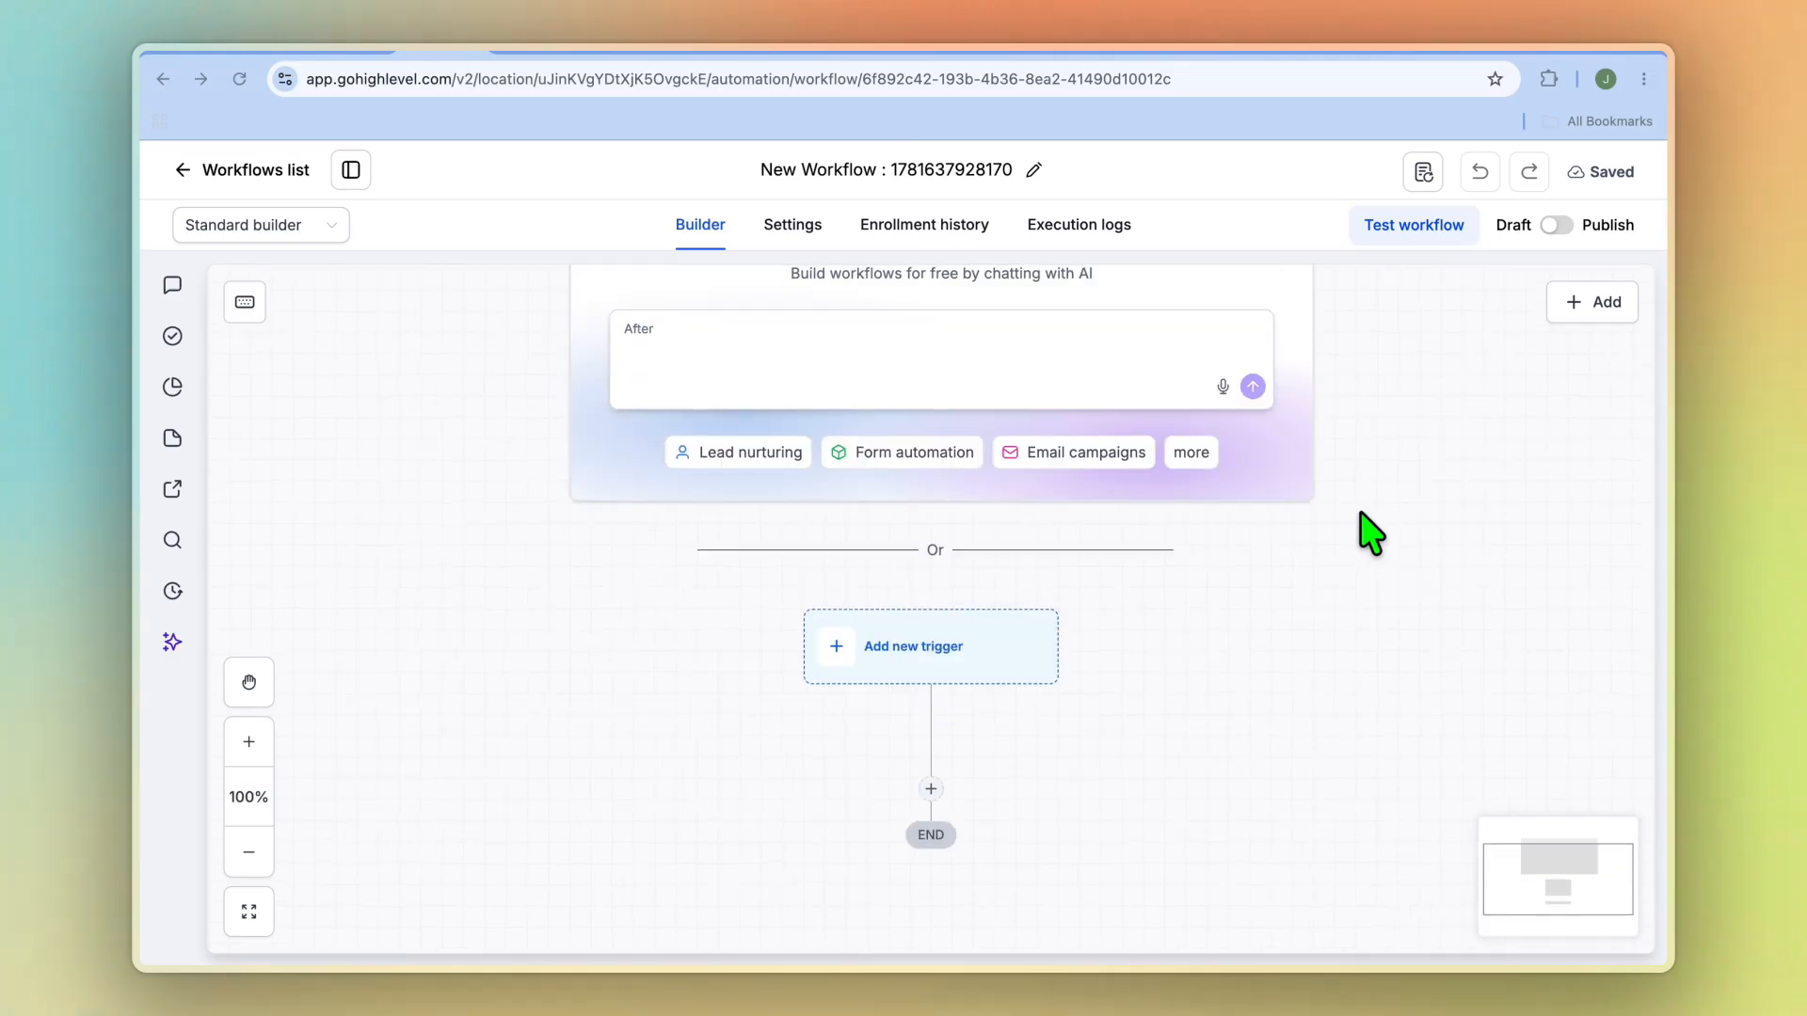
Add a Form submitted trigger without filters to the workflow and save it
left_click(921, 658)
key("super+Tab")
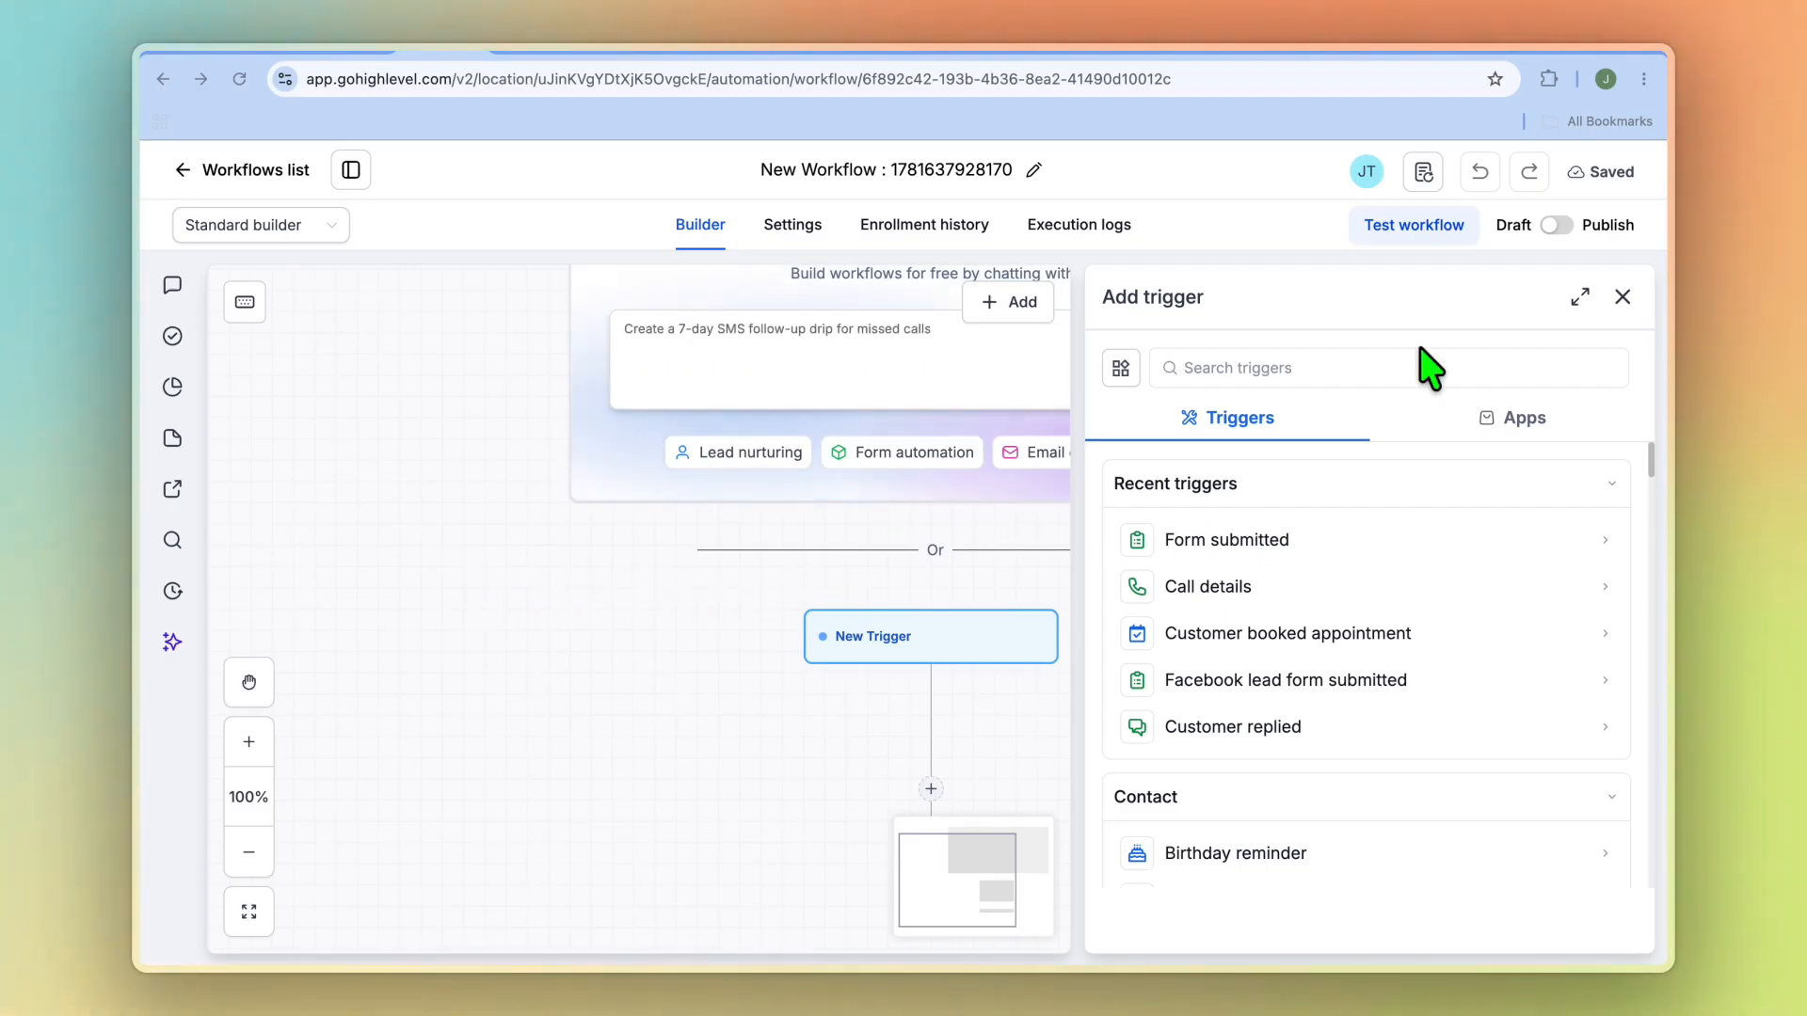
left_click(1222, 367)
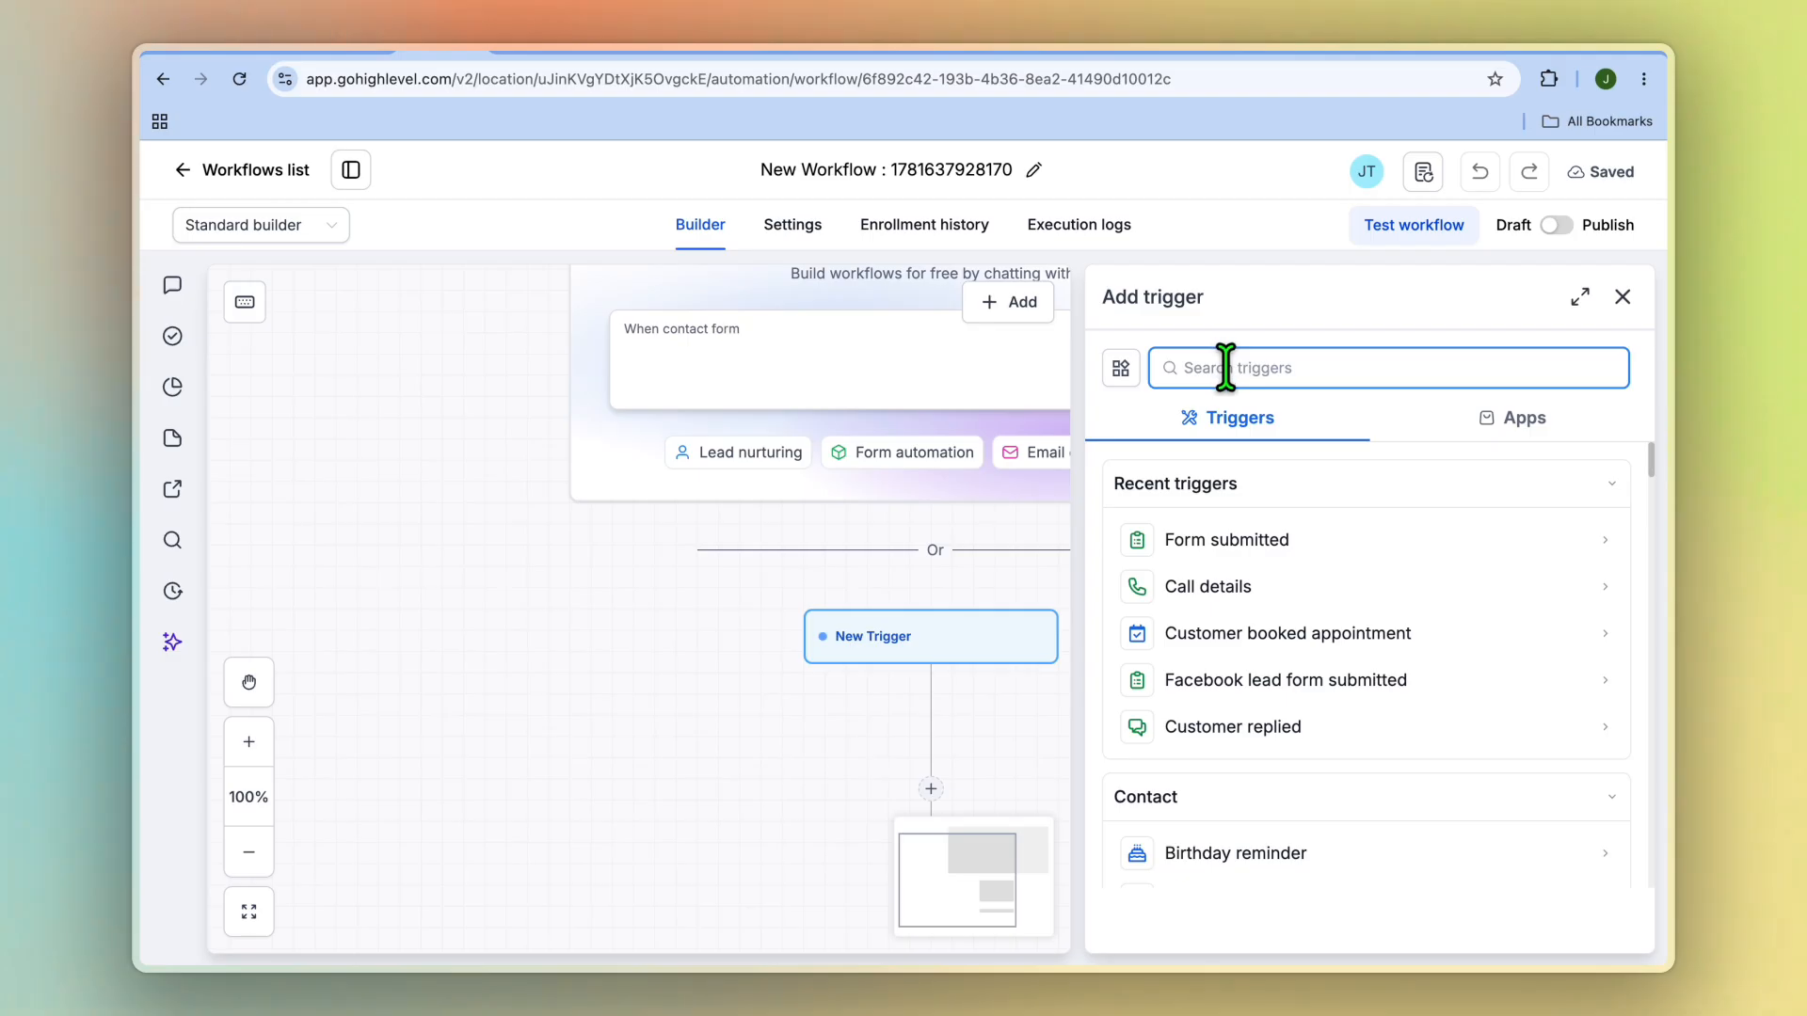
left_click(1277, 541)
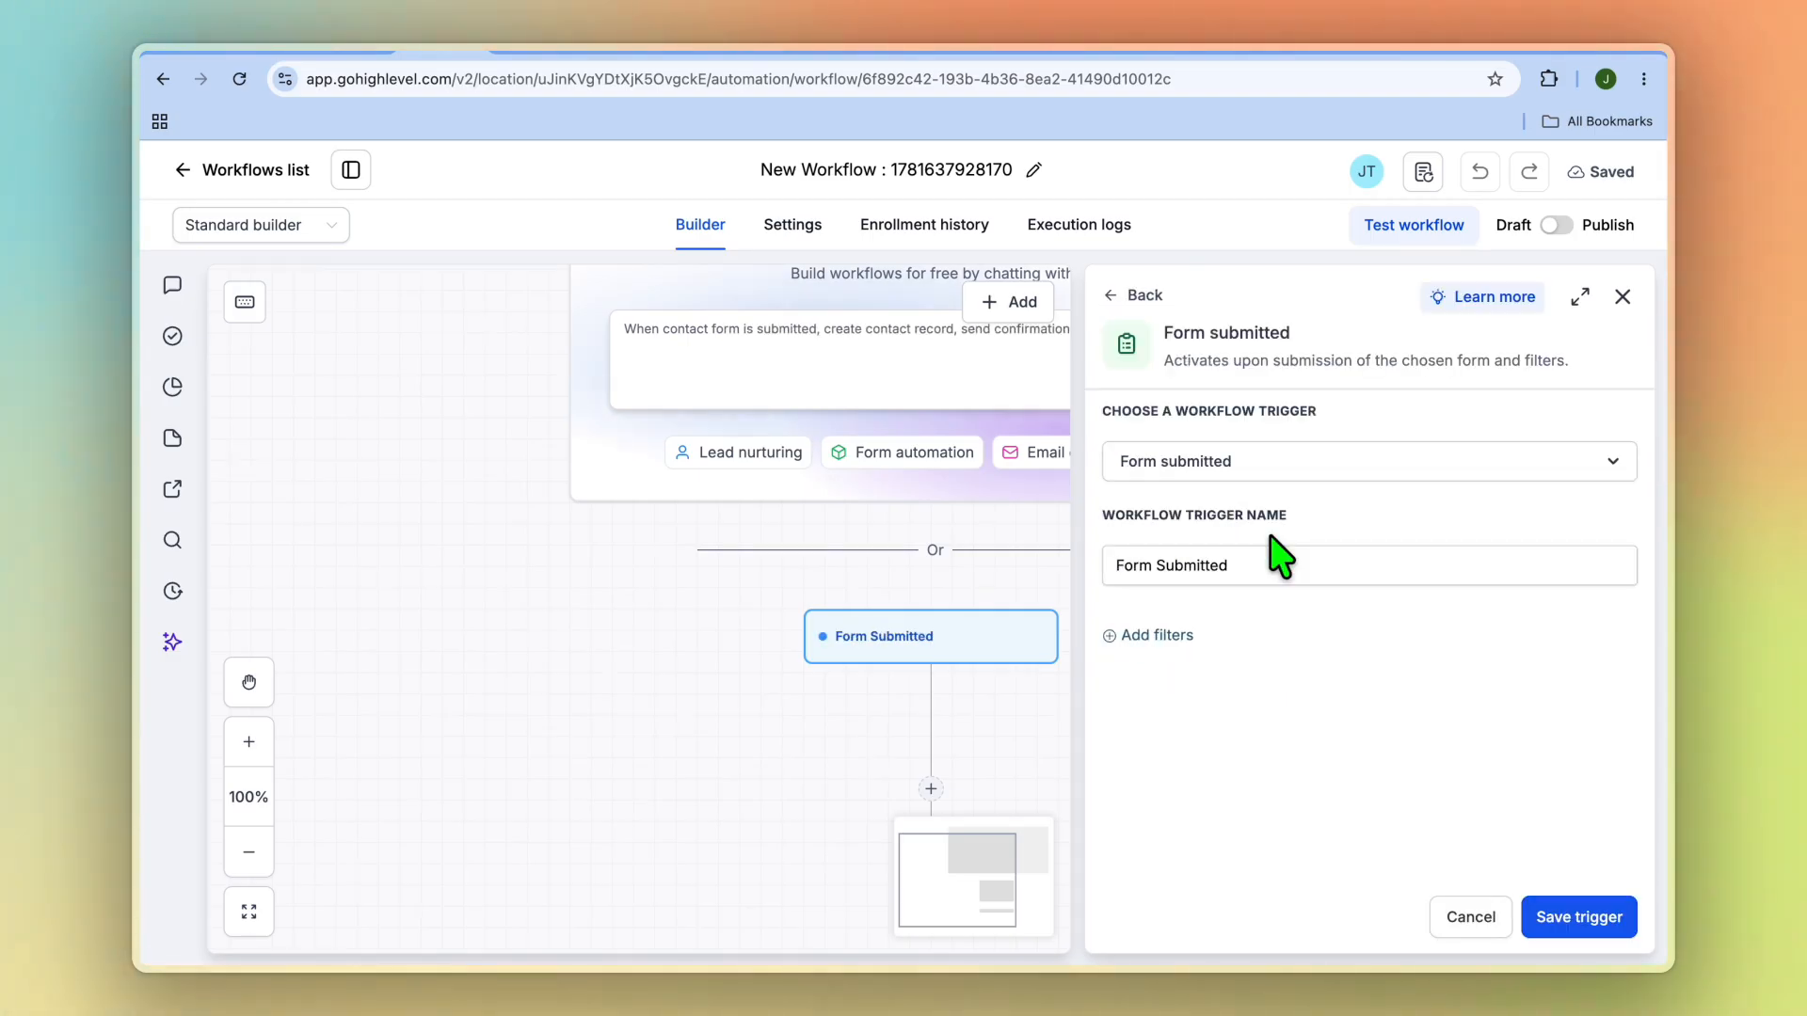
left_click(1600, 917)
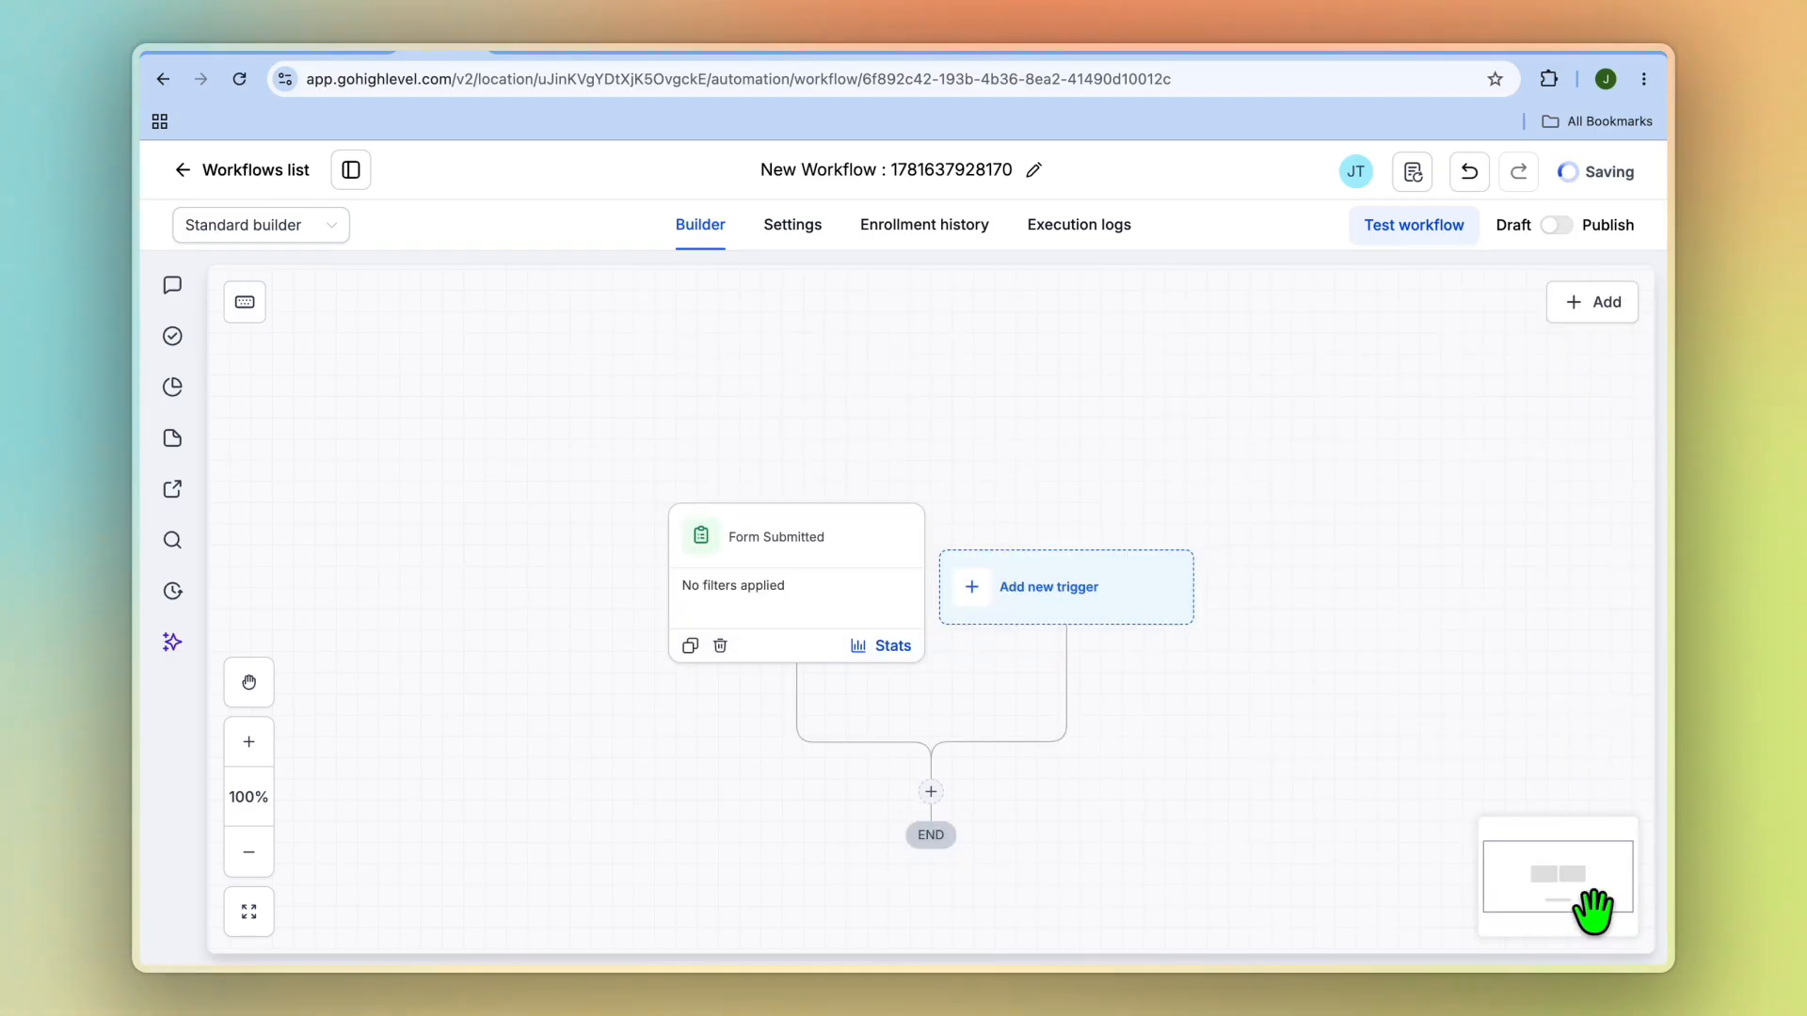
Add a Send email action after the trigger, set From Name to JASON'S GYM, and fill in the sender's email address
left_click(930, 792)
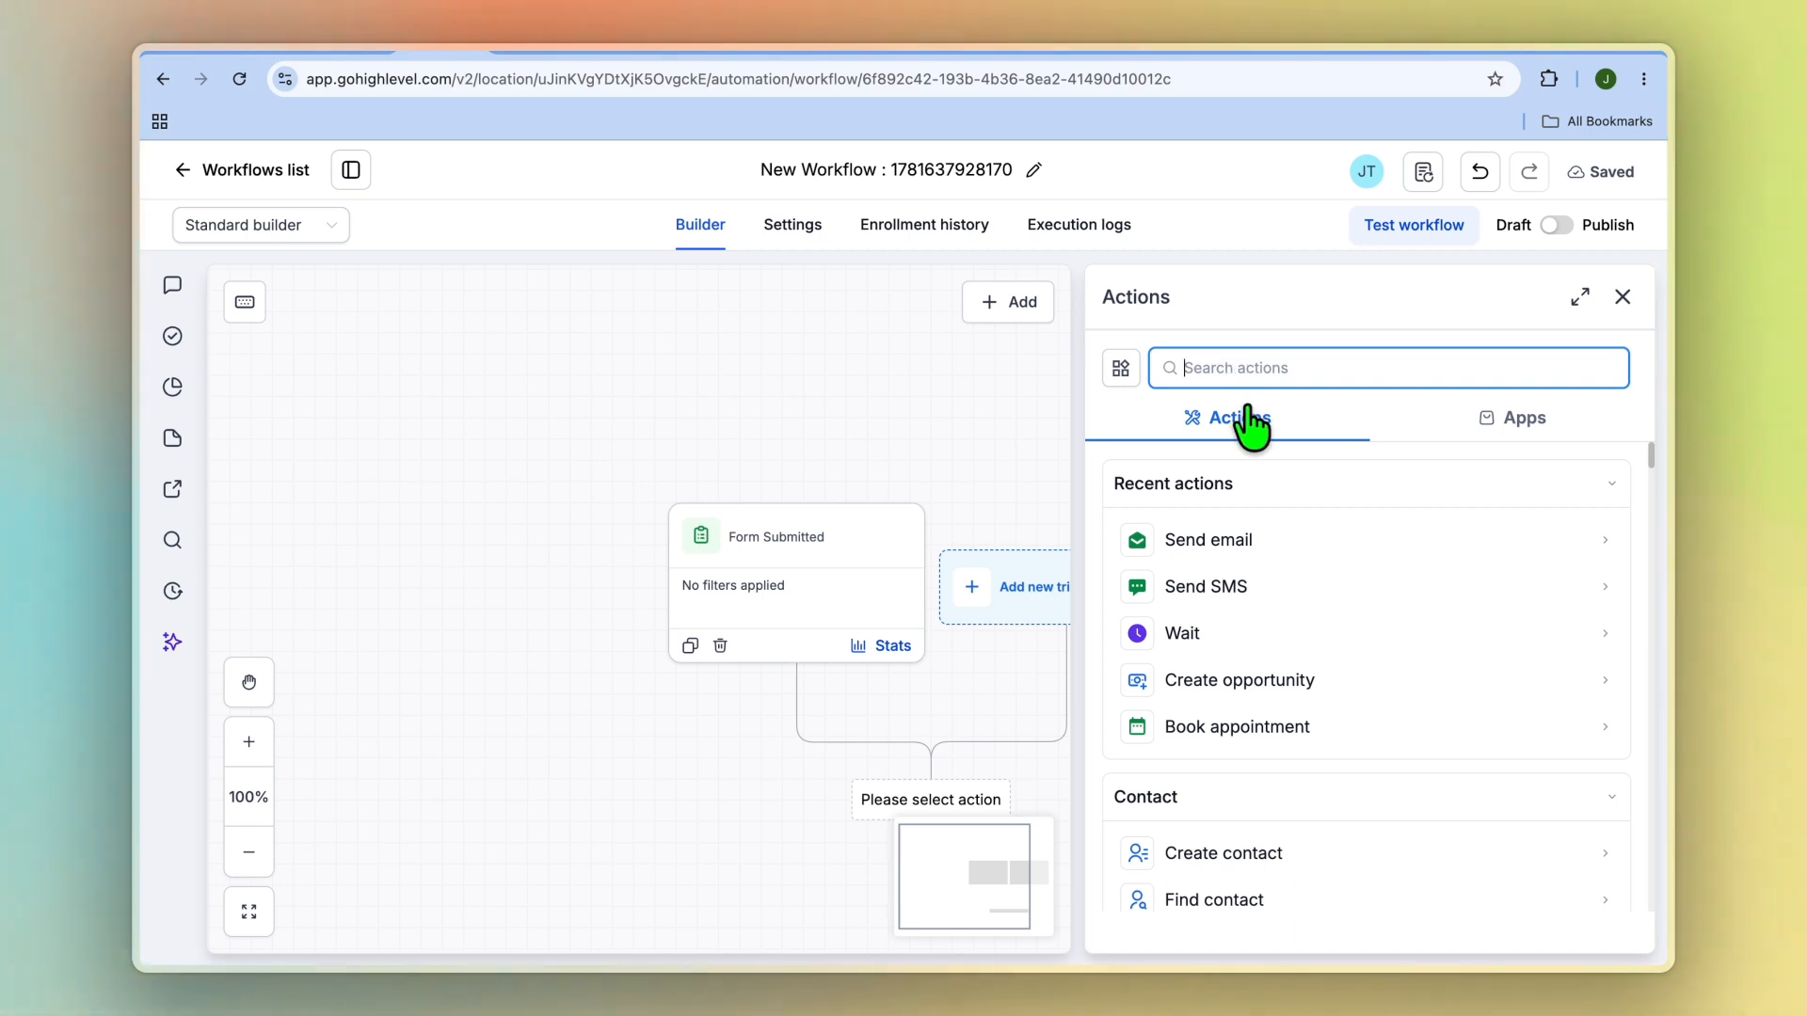
left_click(1222, 531)
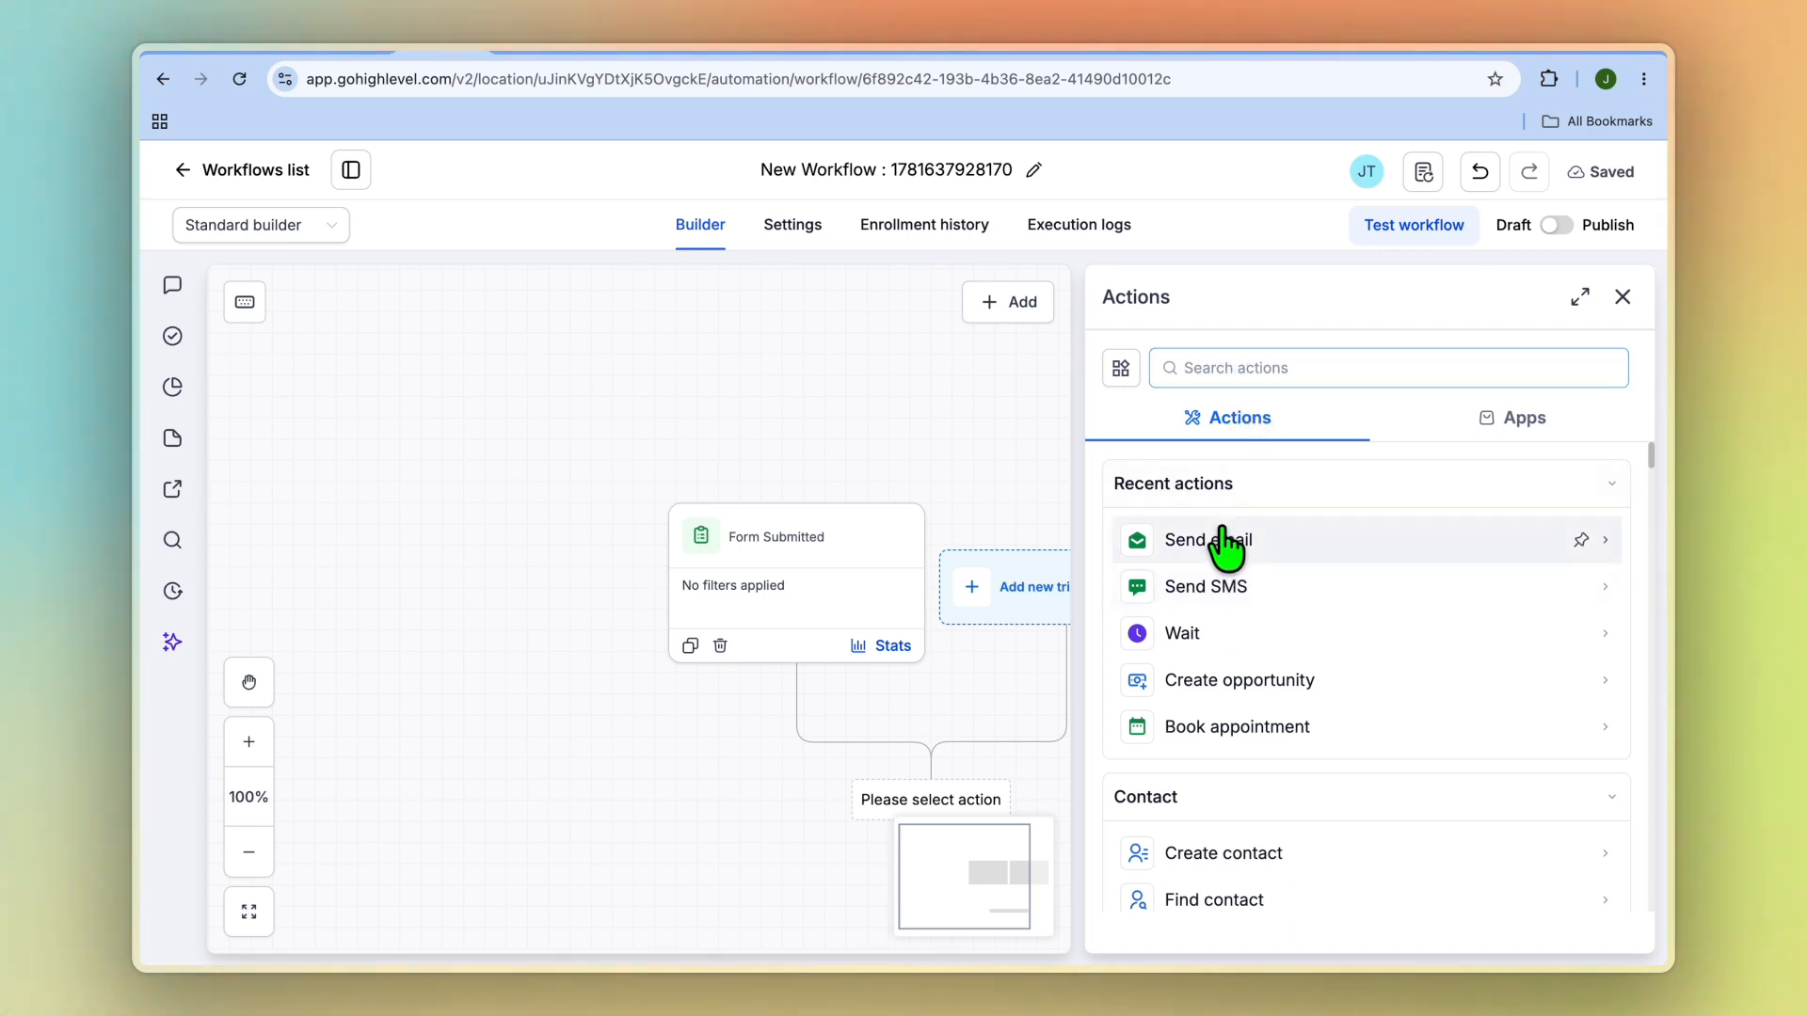
left_click(1222, 539)
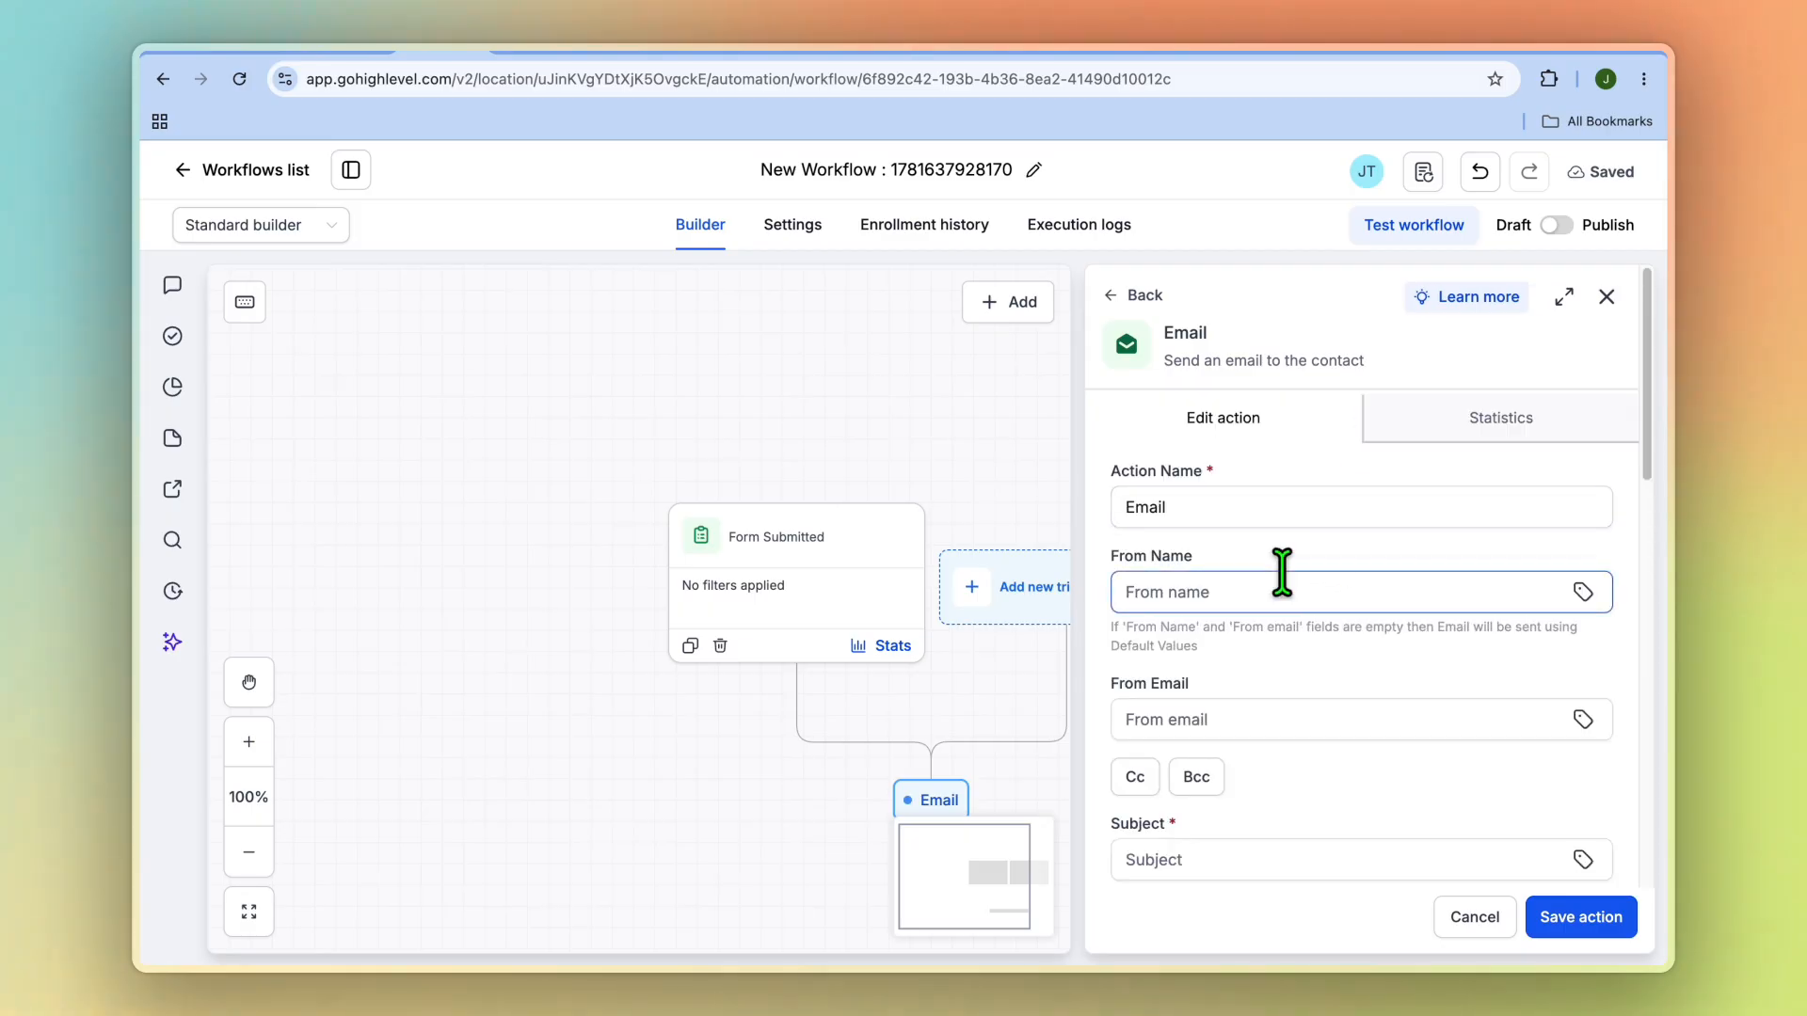
left_click(1274, 598)
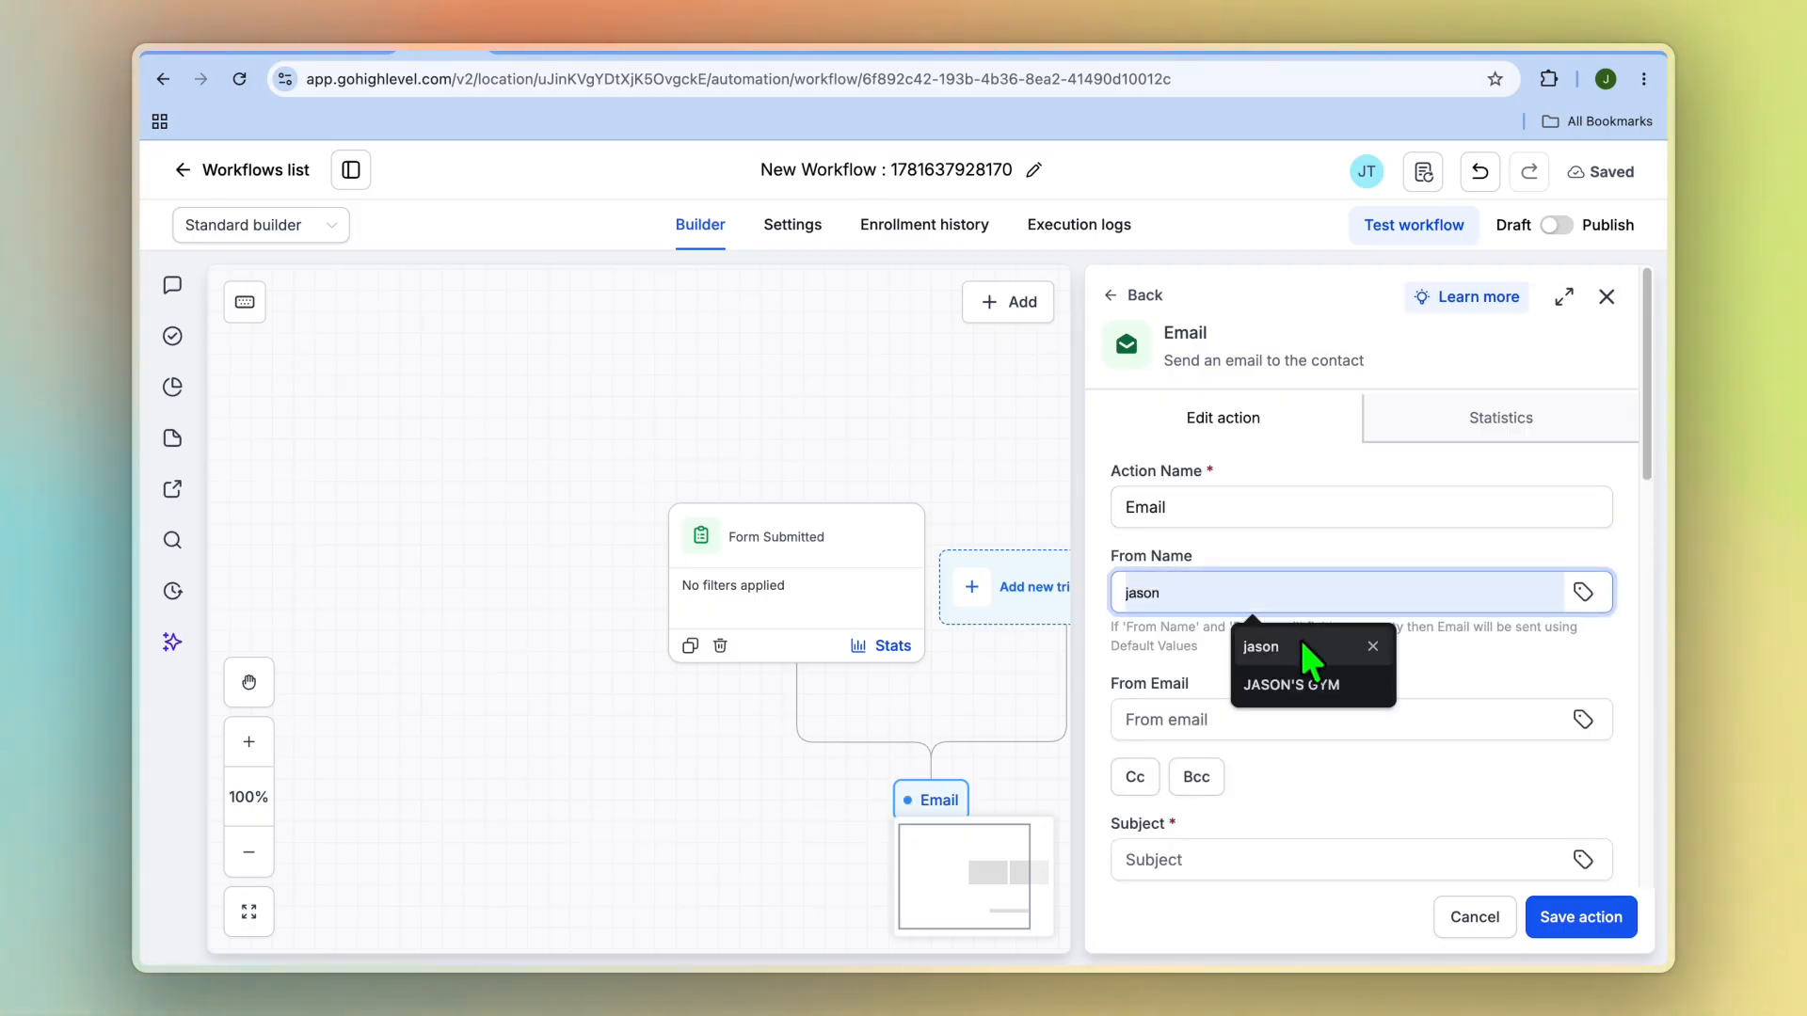
left_click(1300, 684)
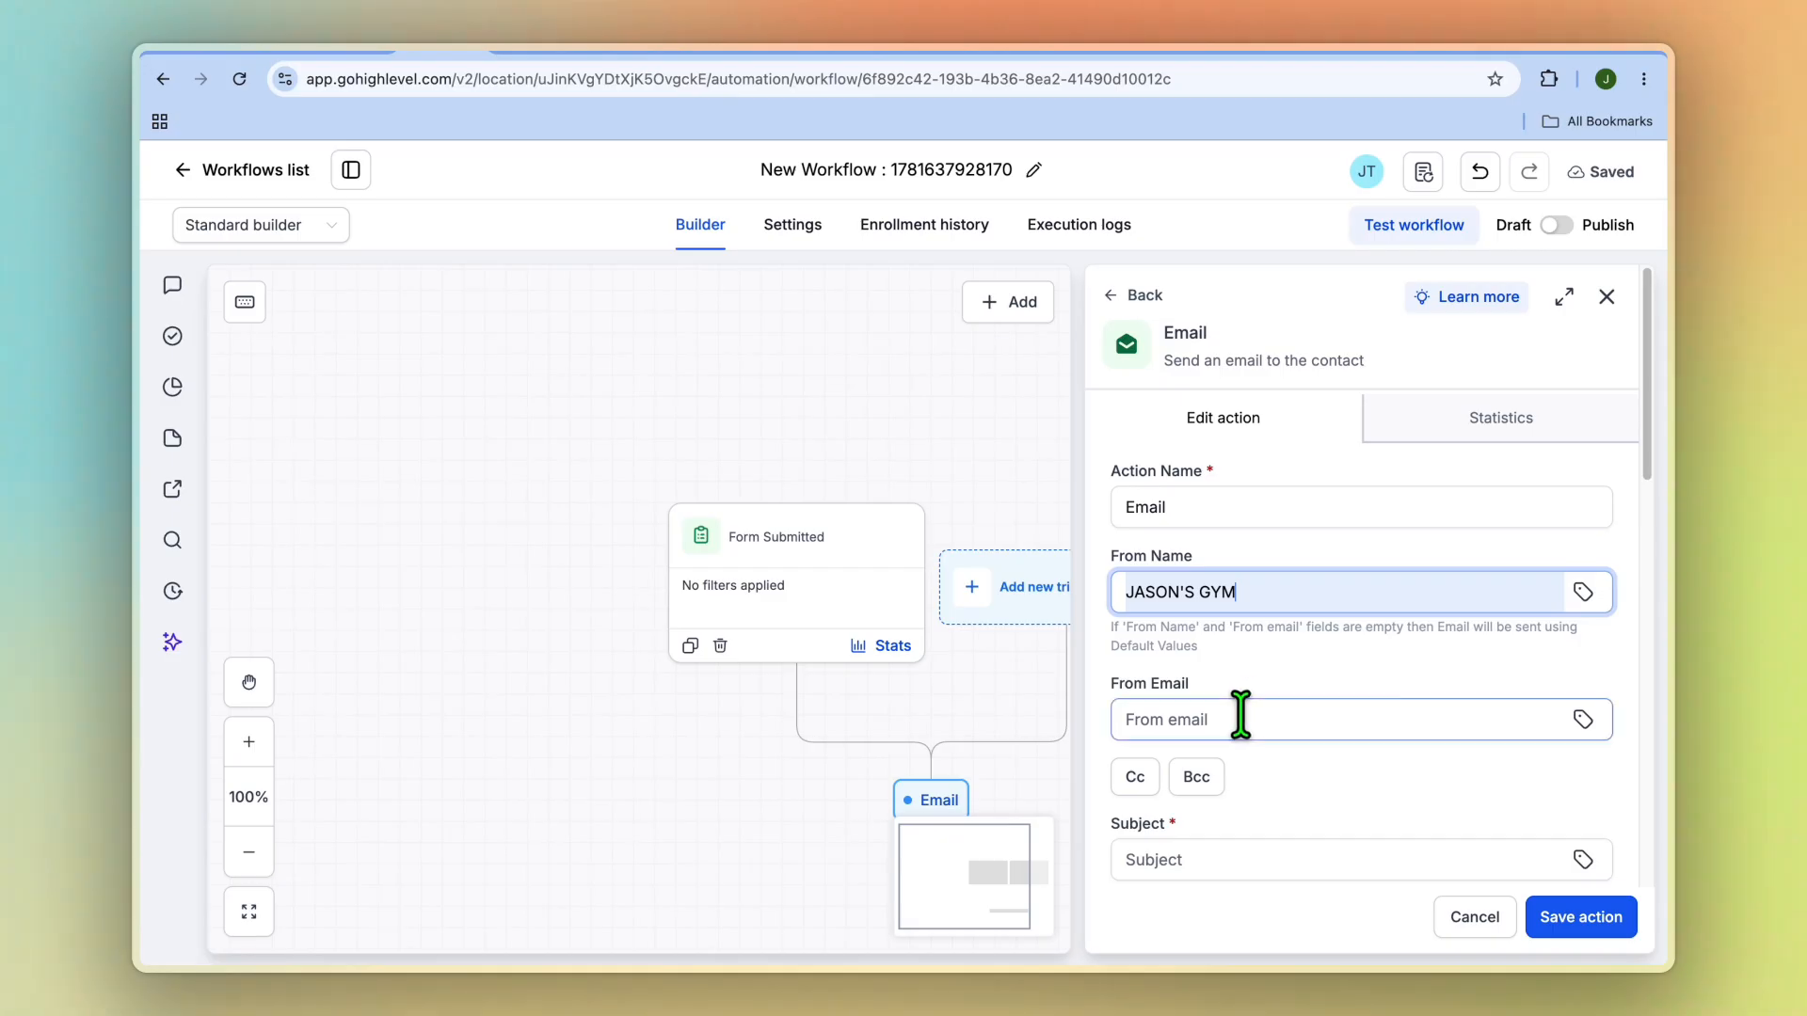
left_click(1238, 719)
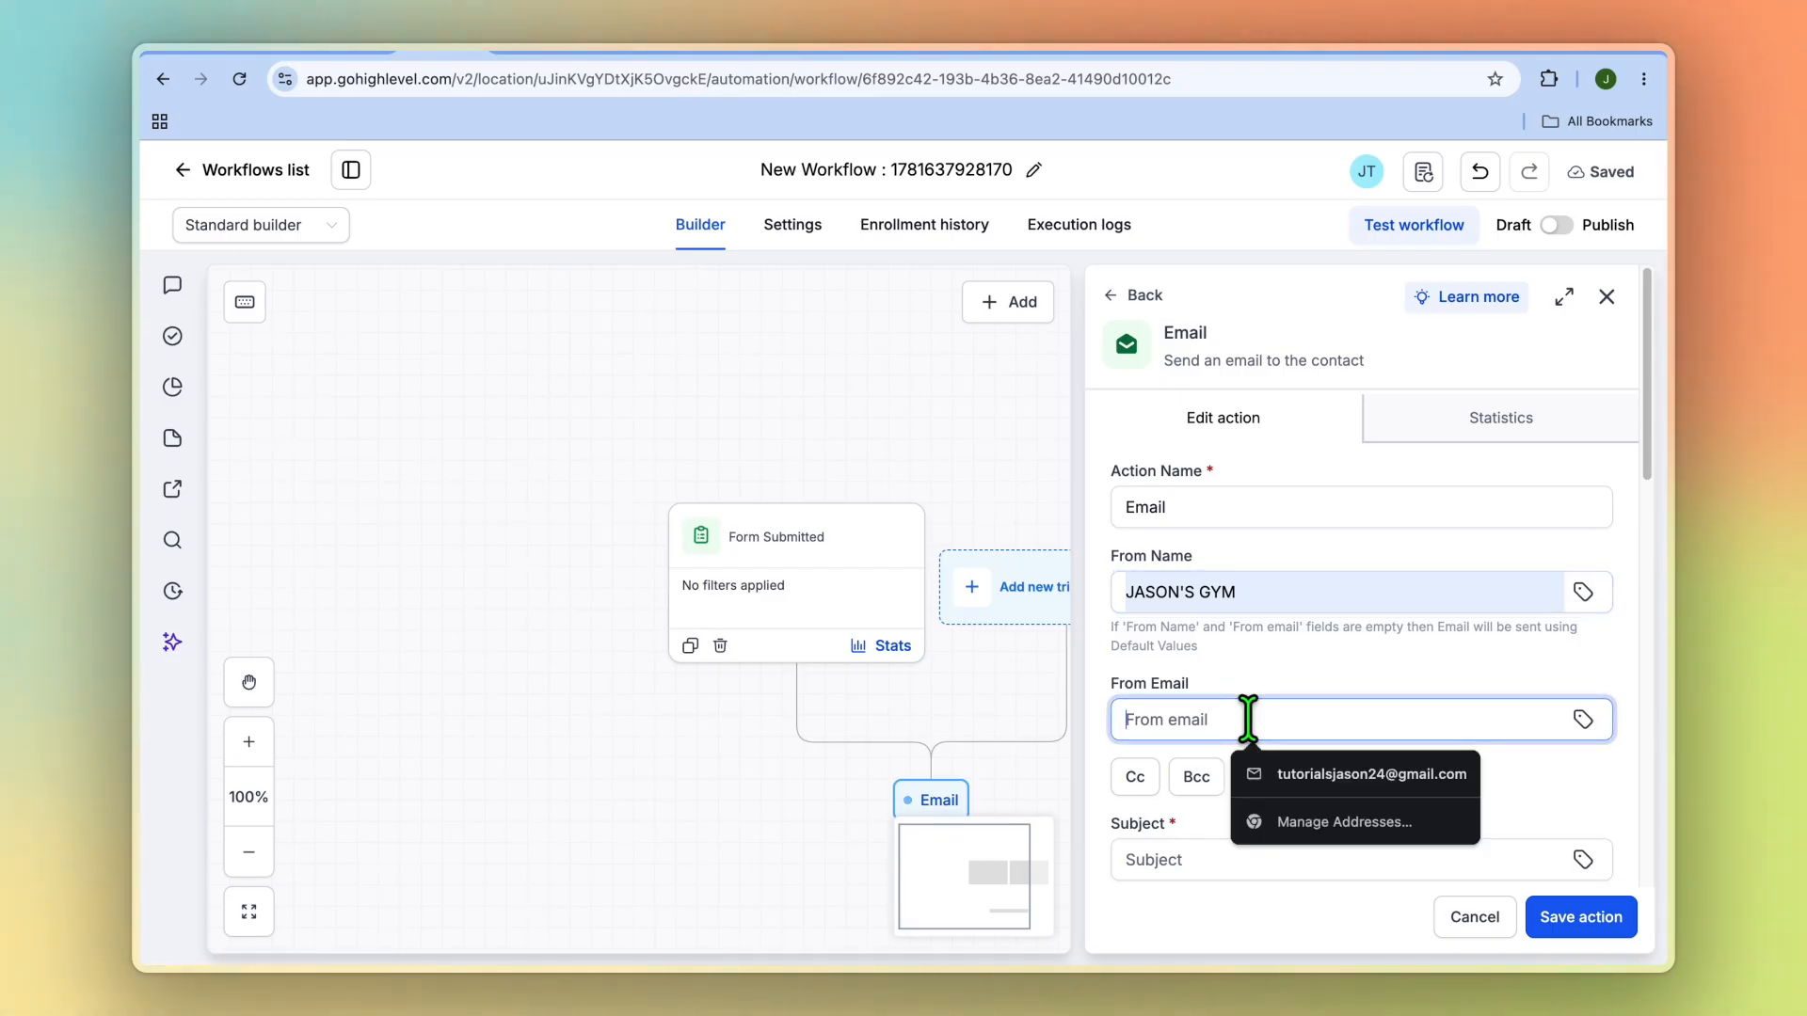
left_click(1310, 777)
Set the email's subject to "Thank you for signing up" and select the draft text in the message body
scroll(1322, 799, "down", 4)
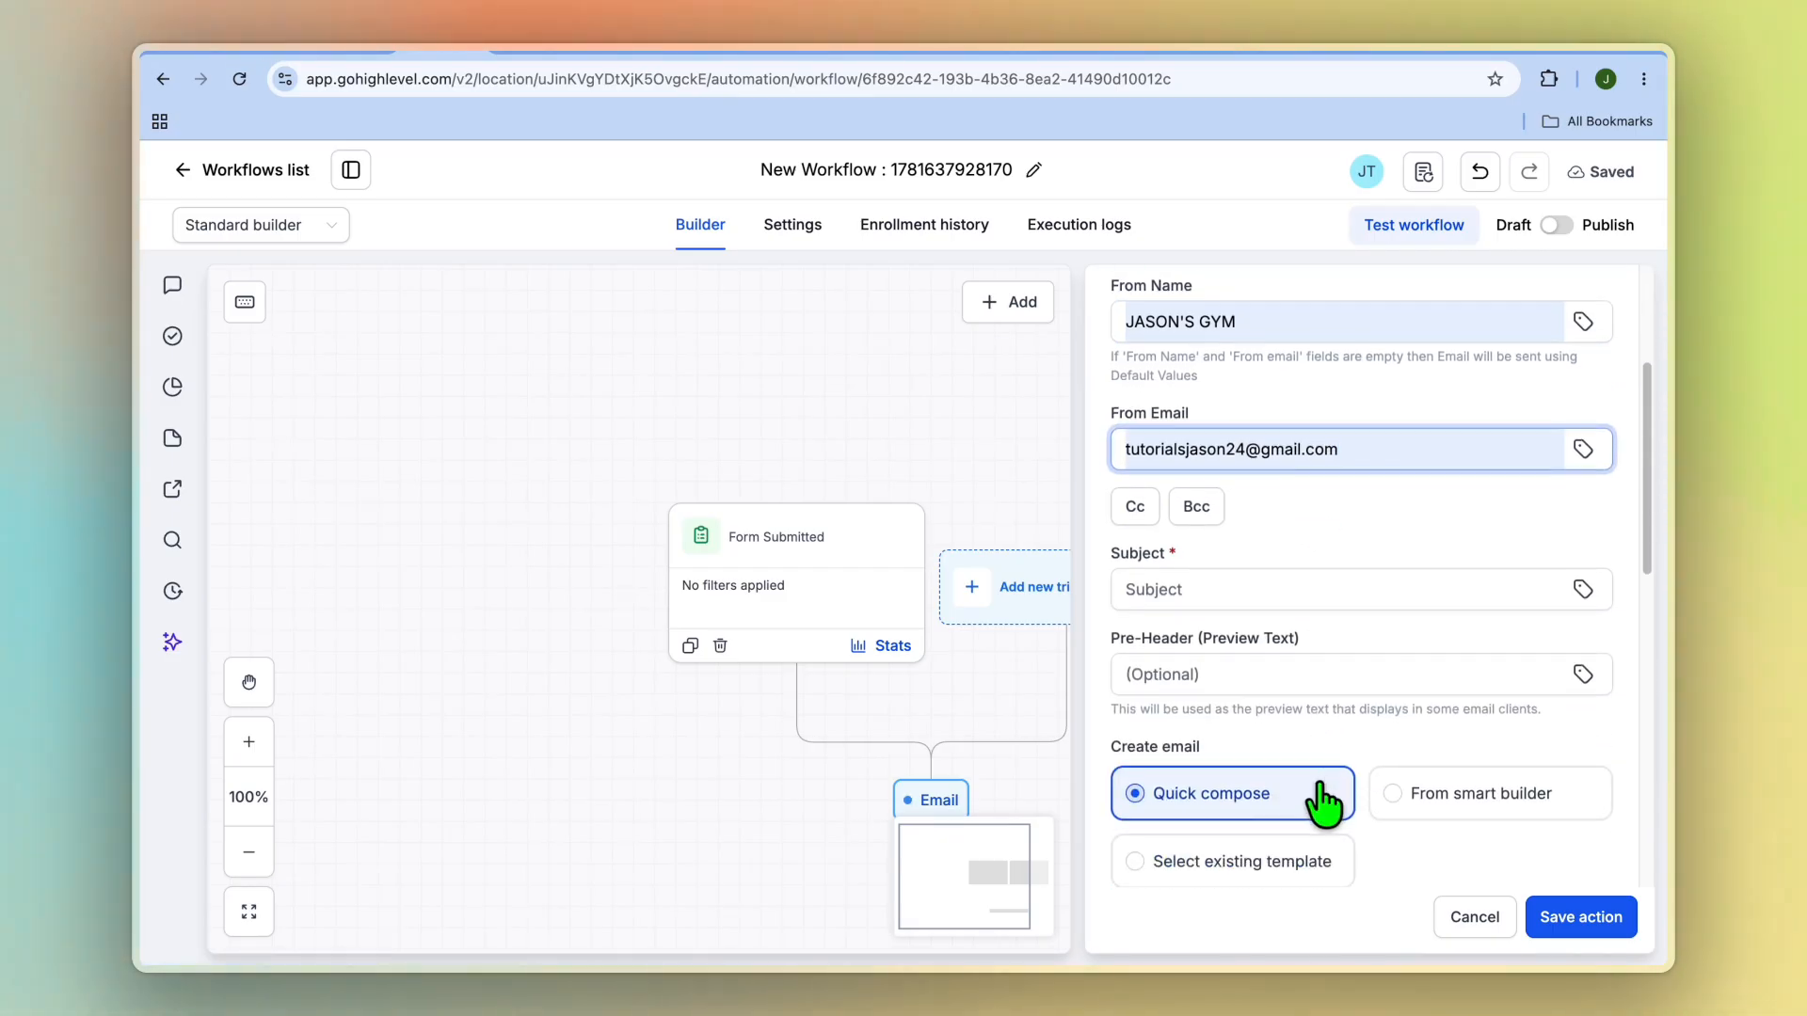
left_click(1299, 591)
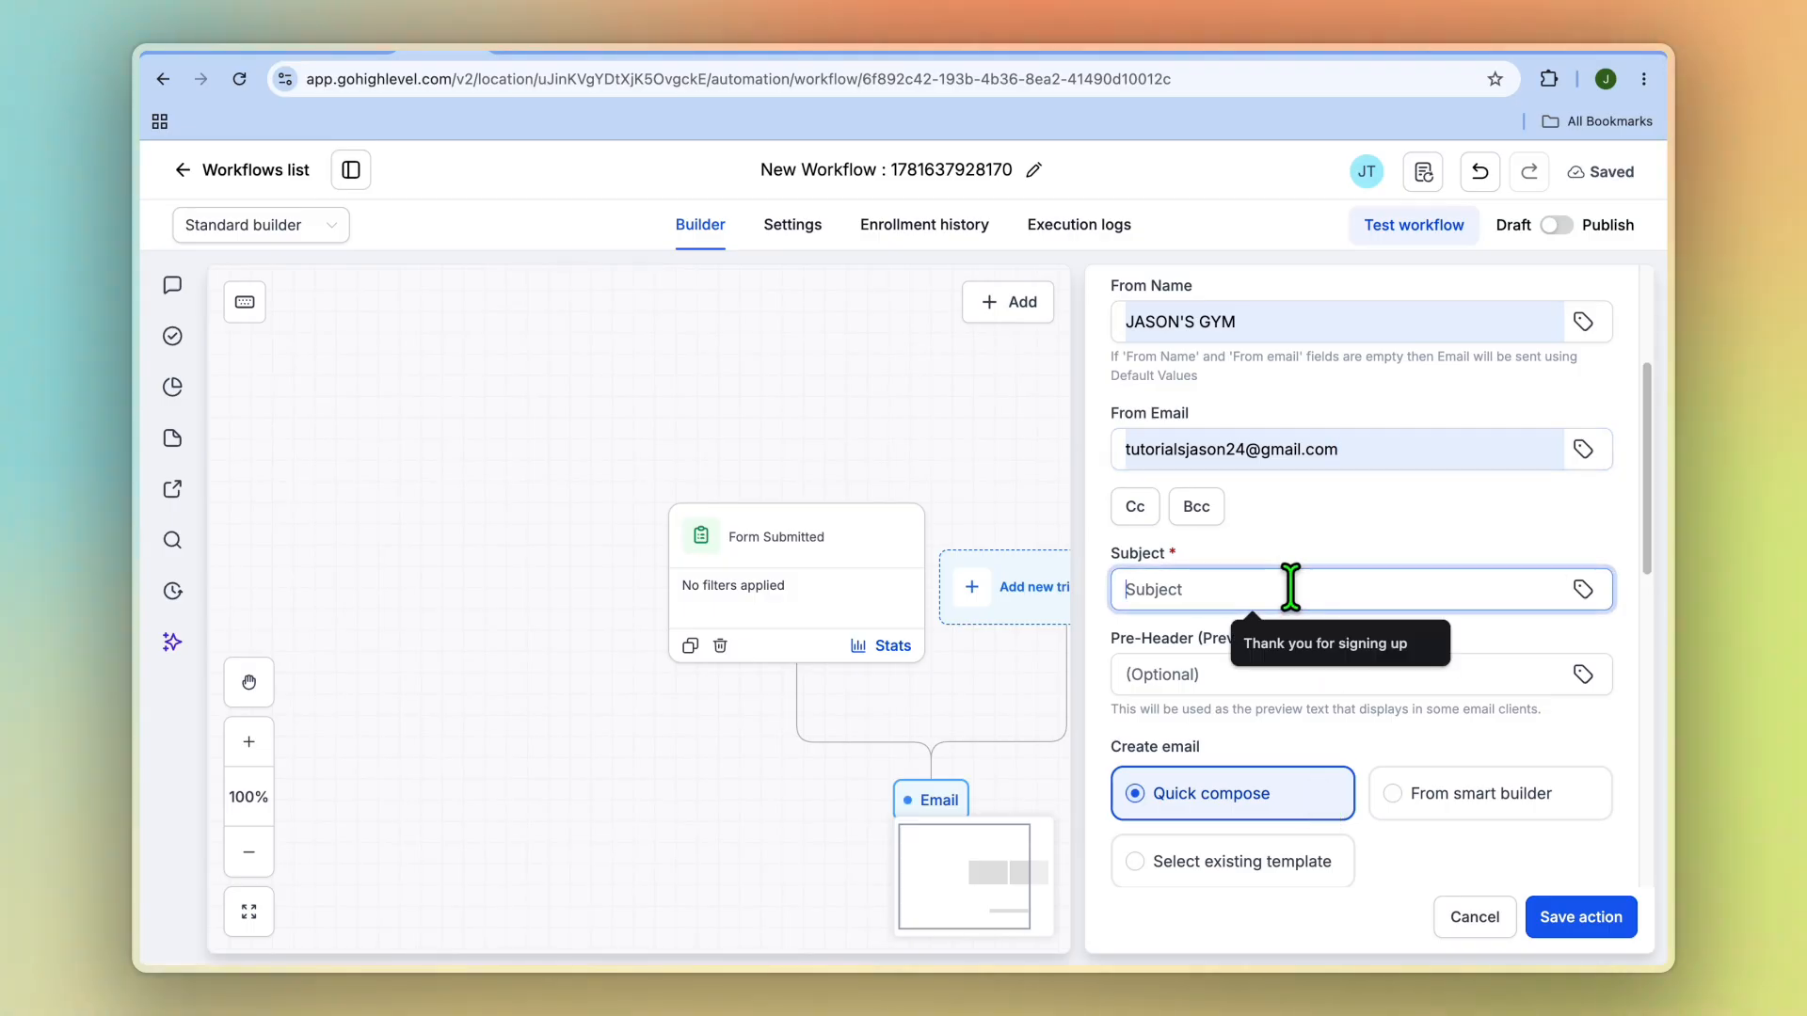
left_click(1301, 652)
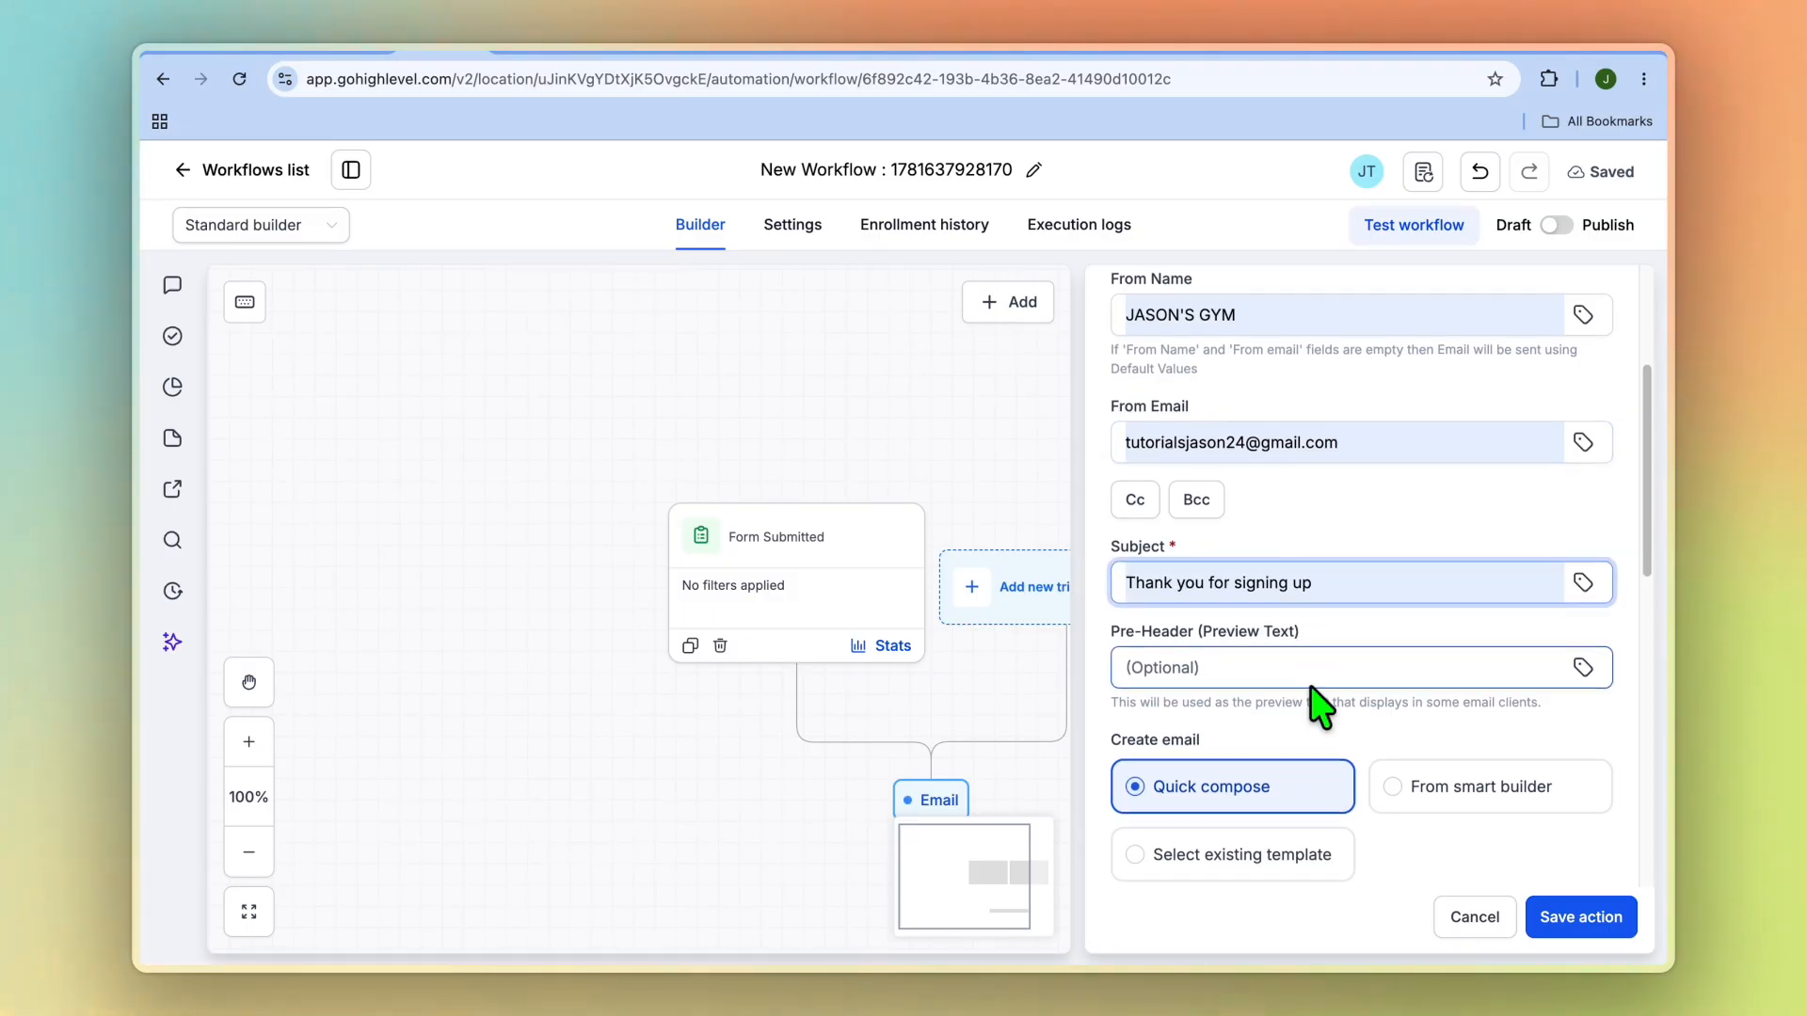
scroll(1313, 683, "down", 5)
left_click(1193, 794)
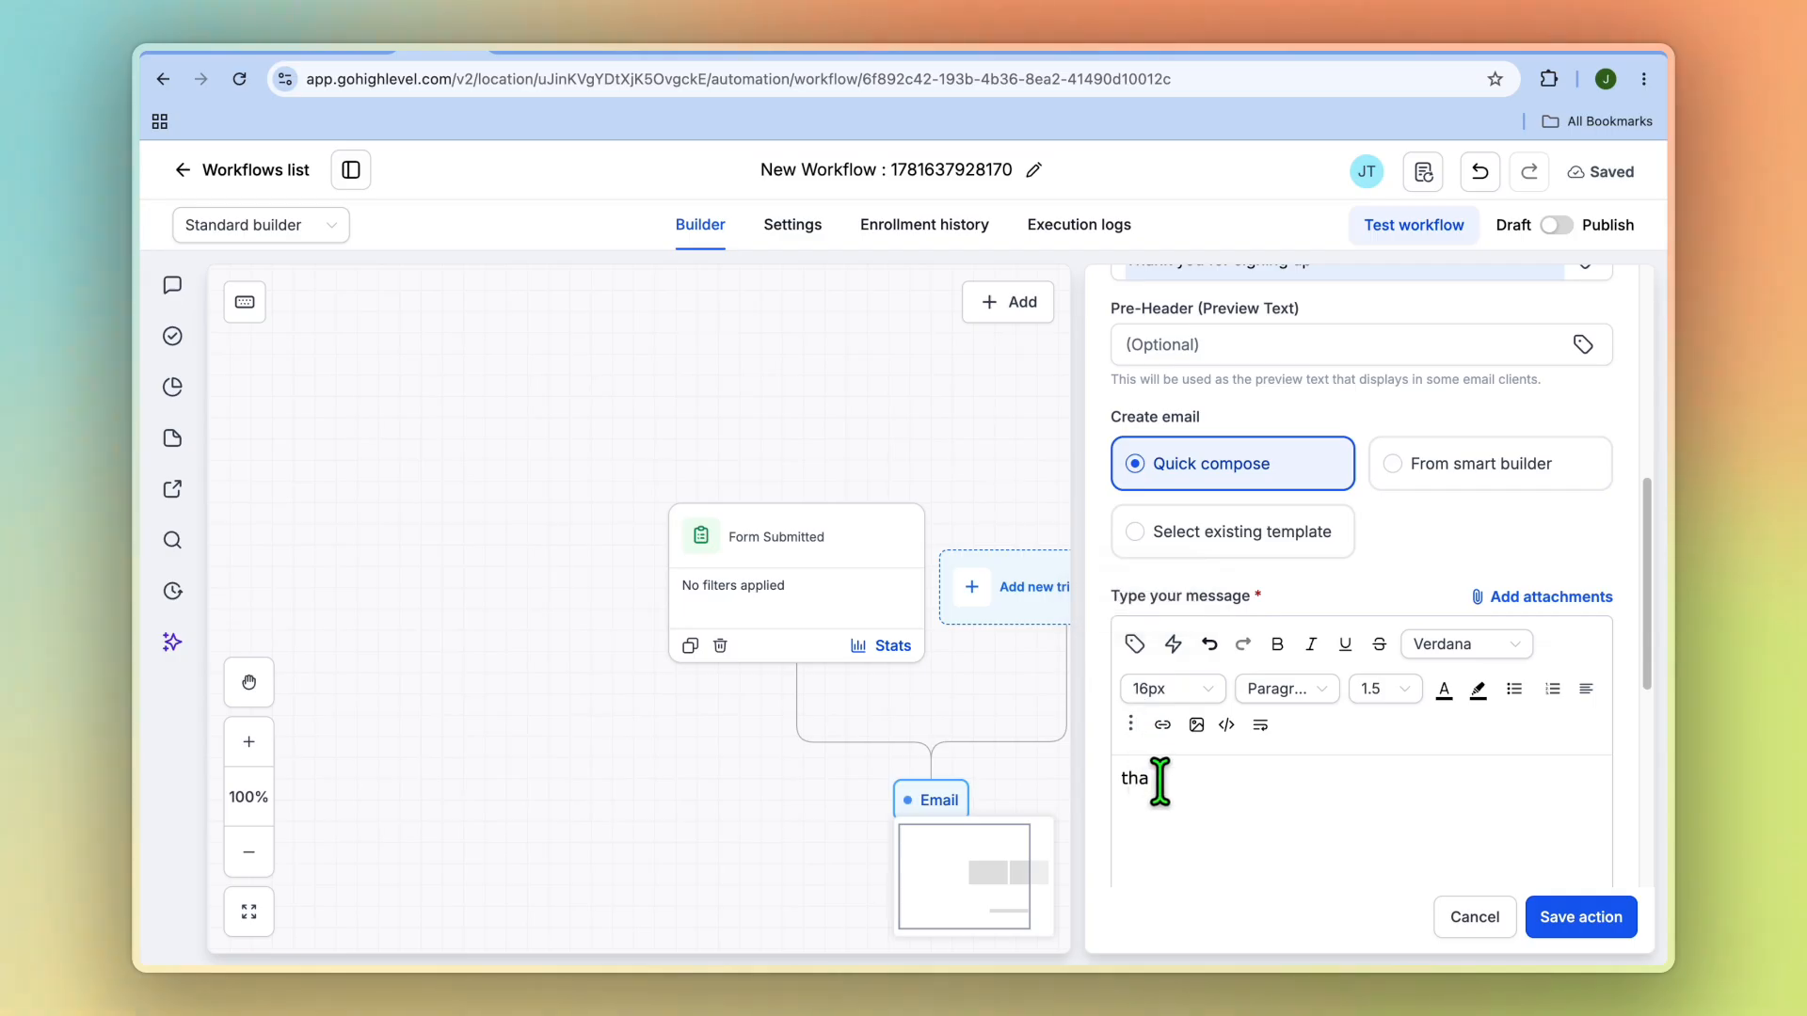
left_click_drag(1157, 778, 1069, 778)
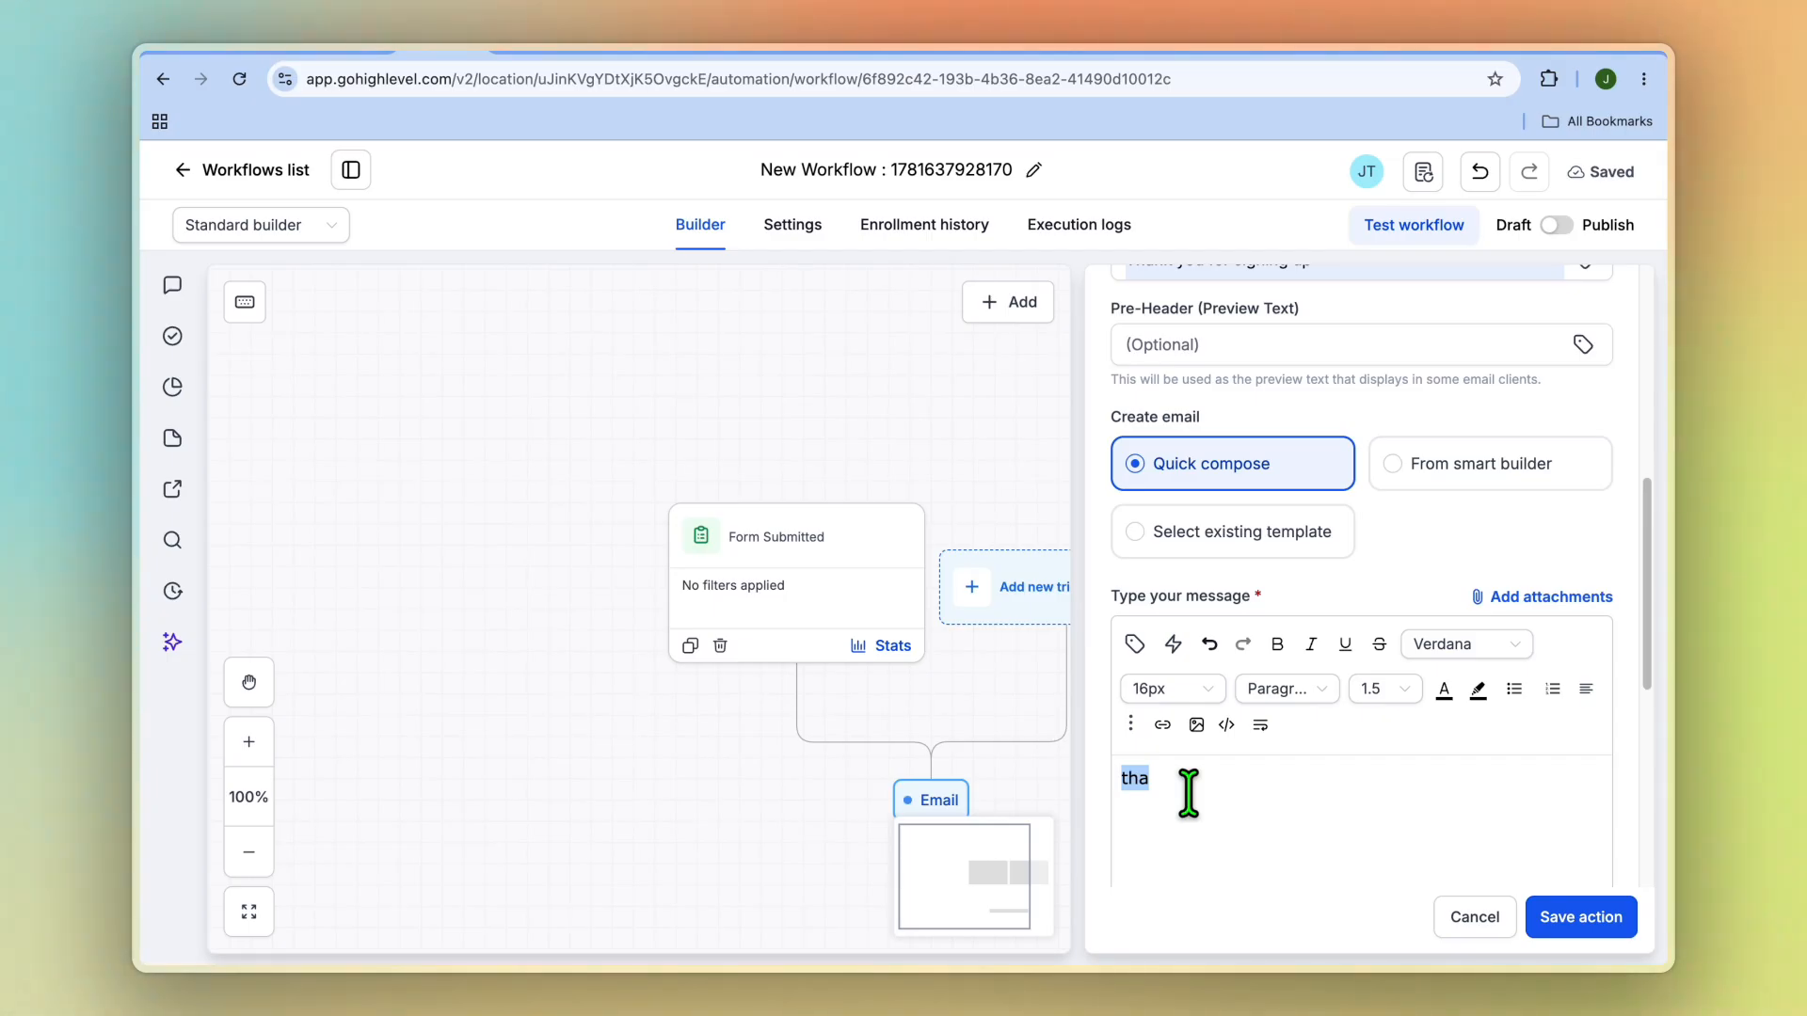
Switch to Gmail, examine the wording of the earlier JASON'S GYM sign-up email, and return to the workflow
left_click(696, 54)
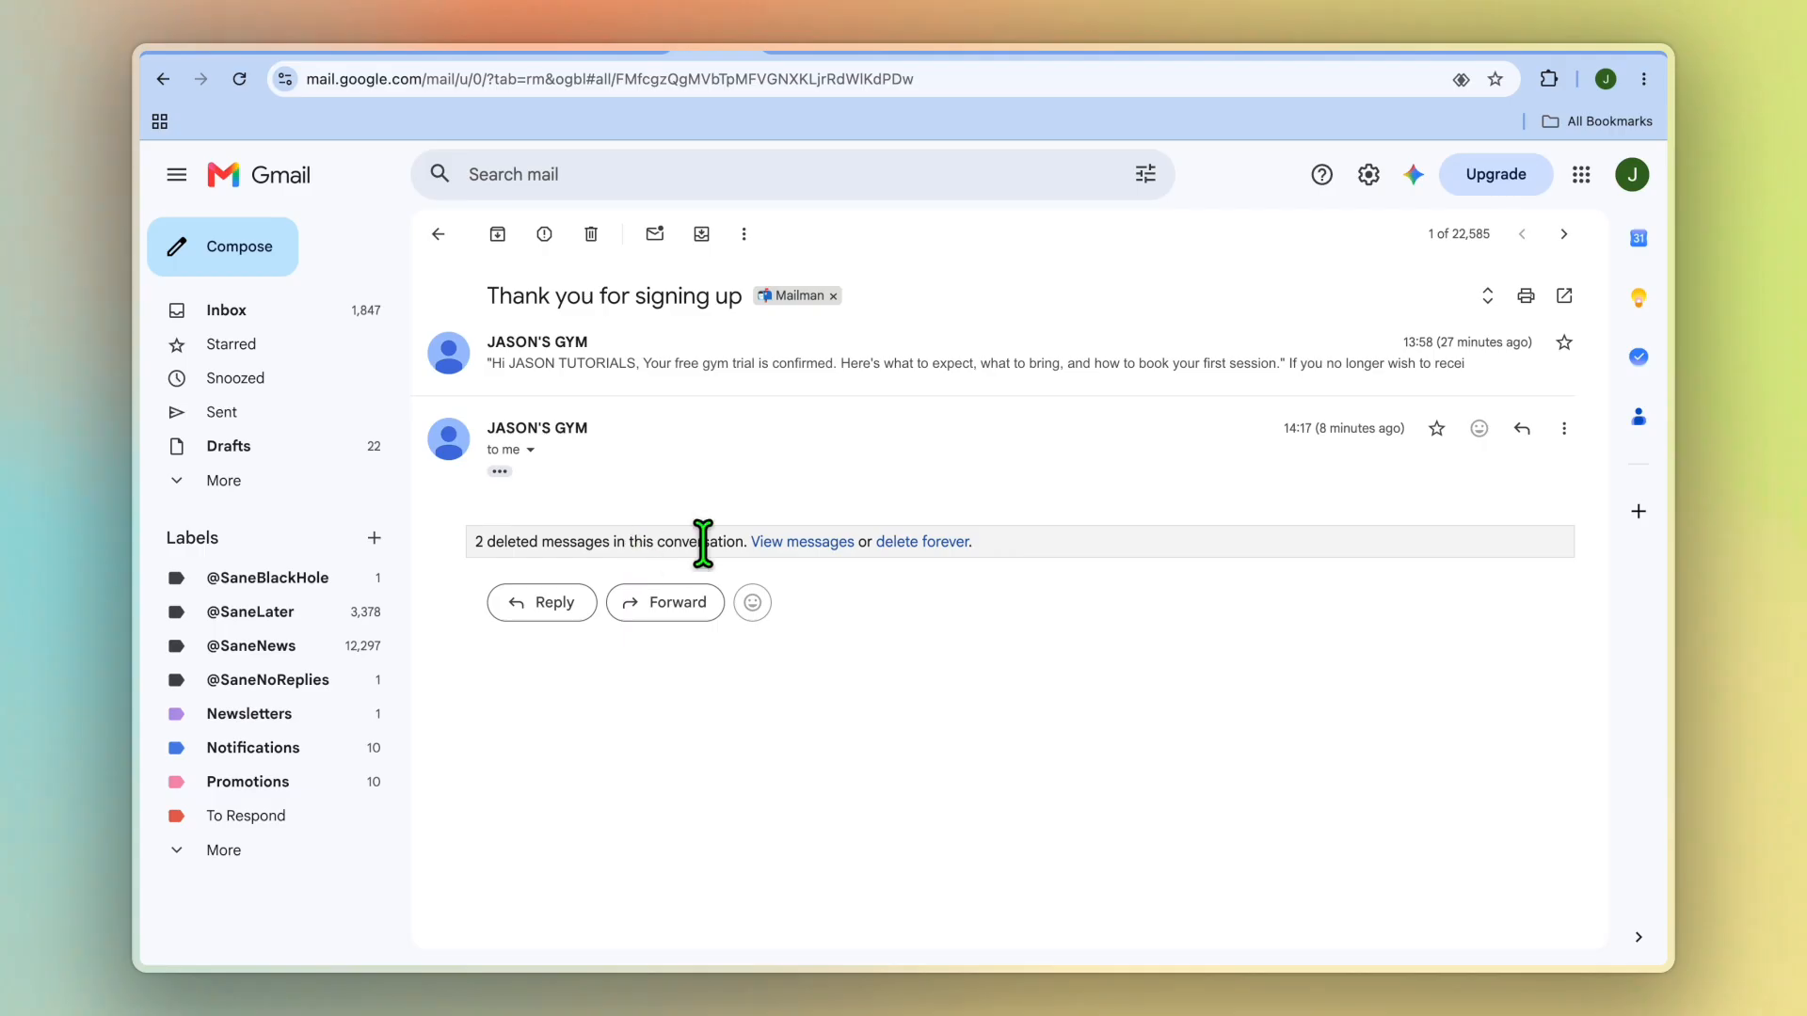
left_click(761, 367)
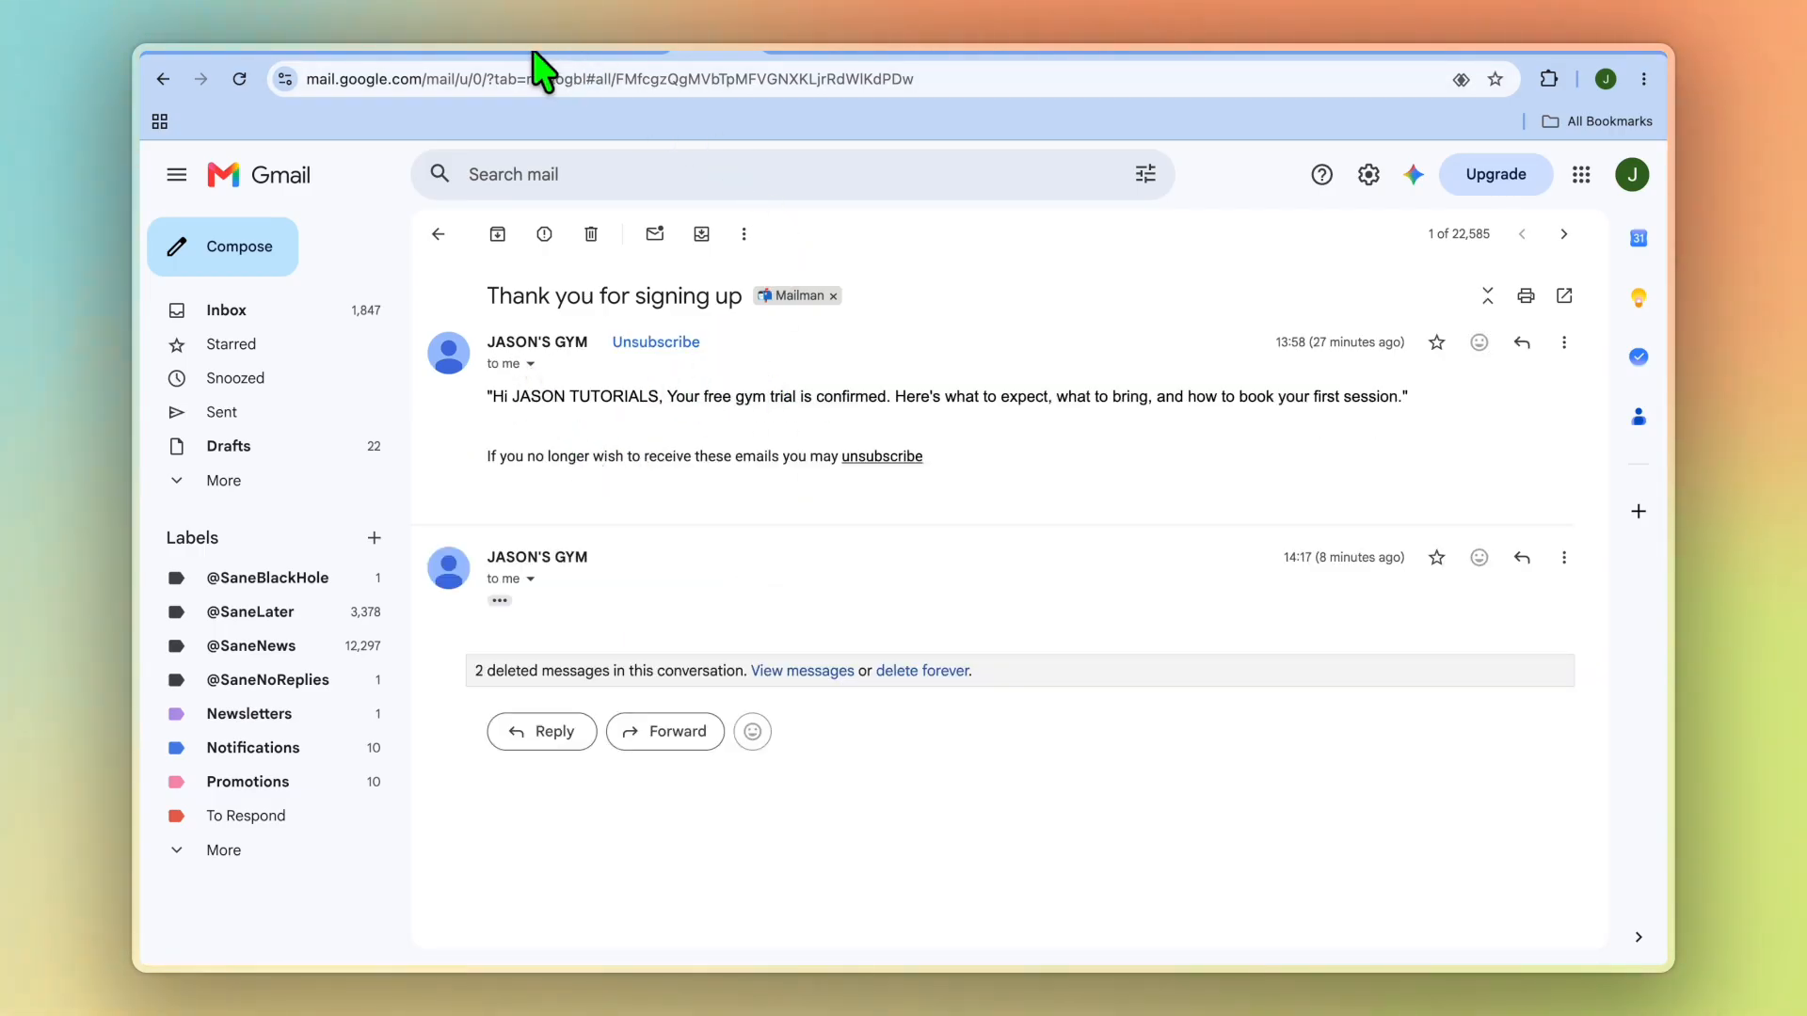
left_click(459, 55)
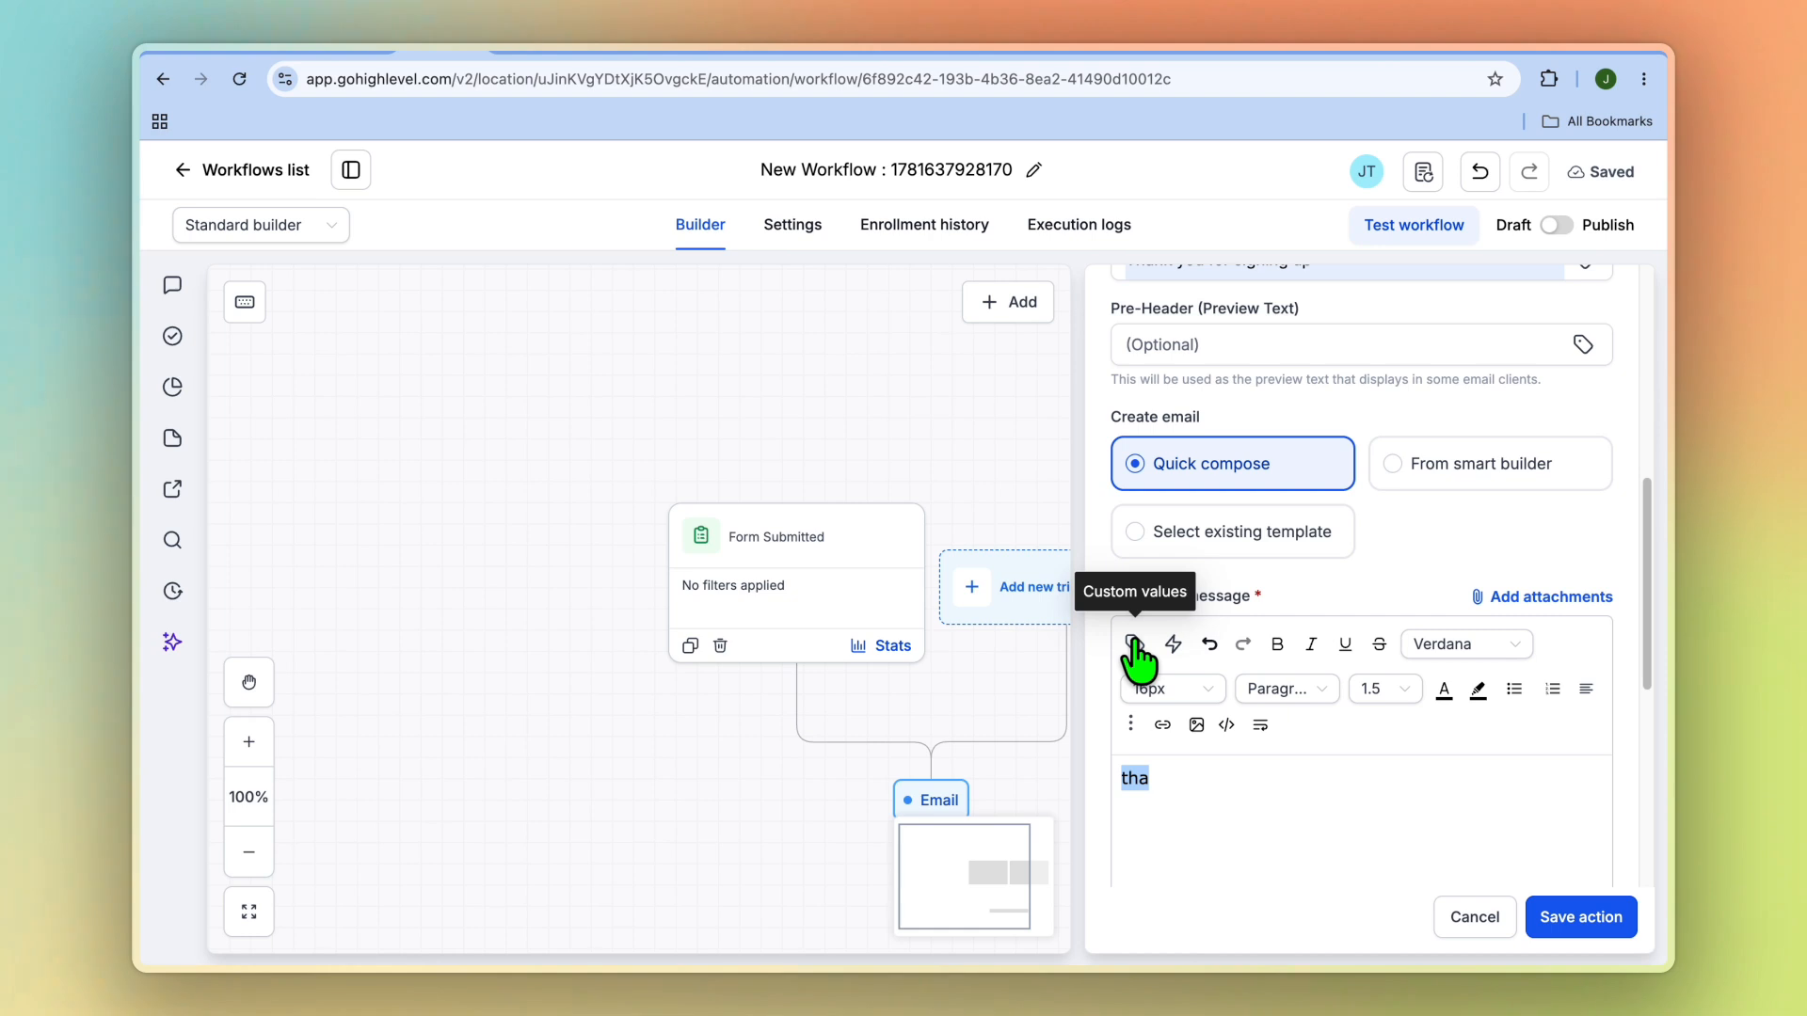
Replace the message body with "hi" followed by the contact's First Name custom value, and save the email action
type("hi")
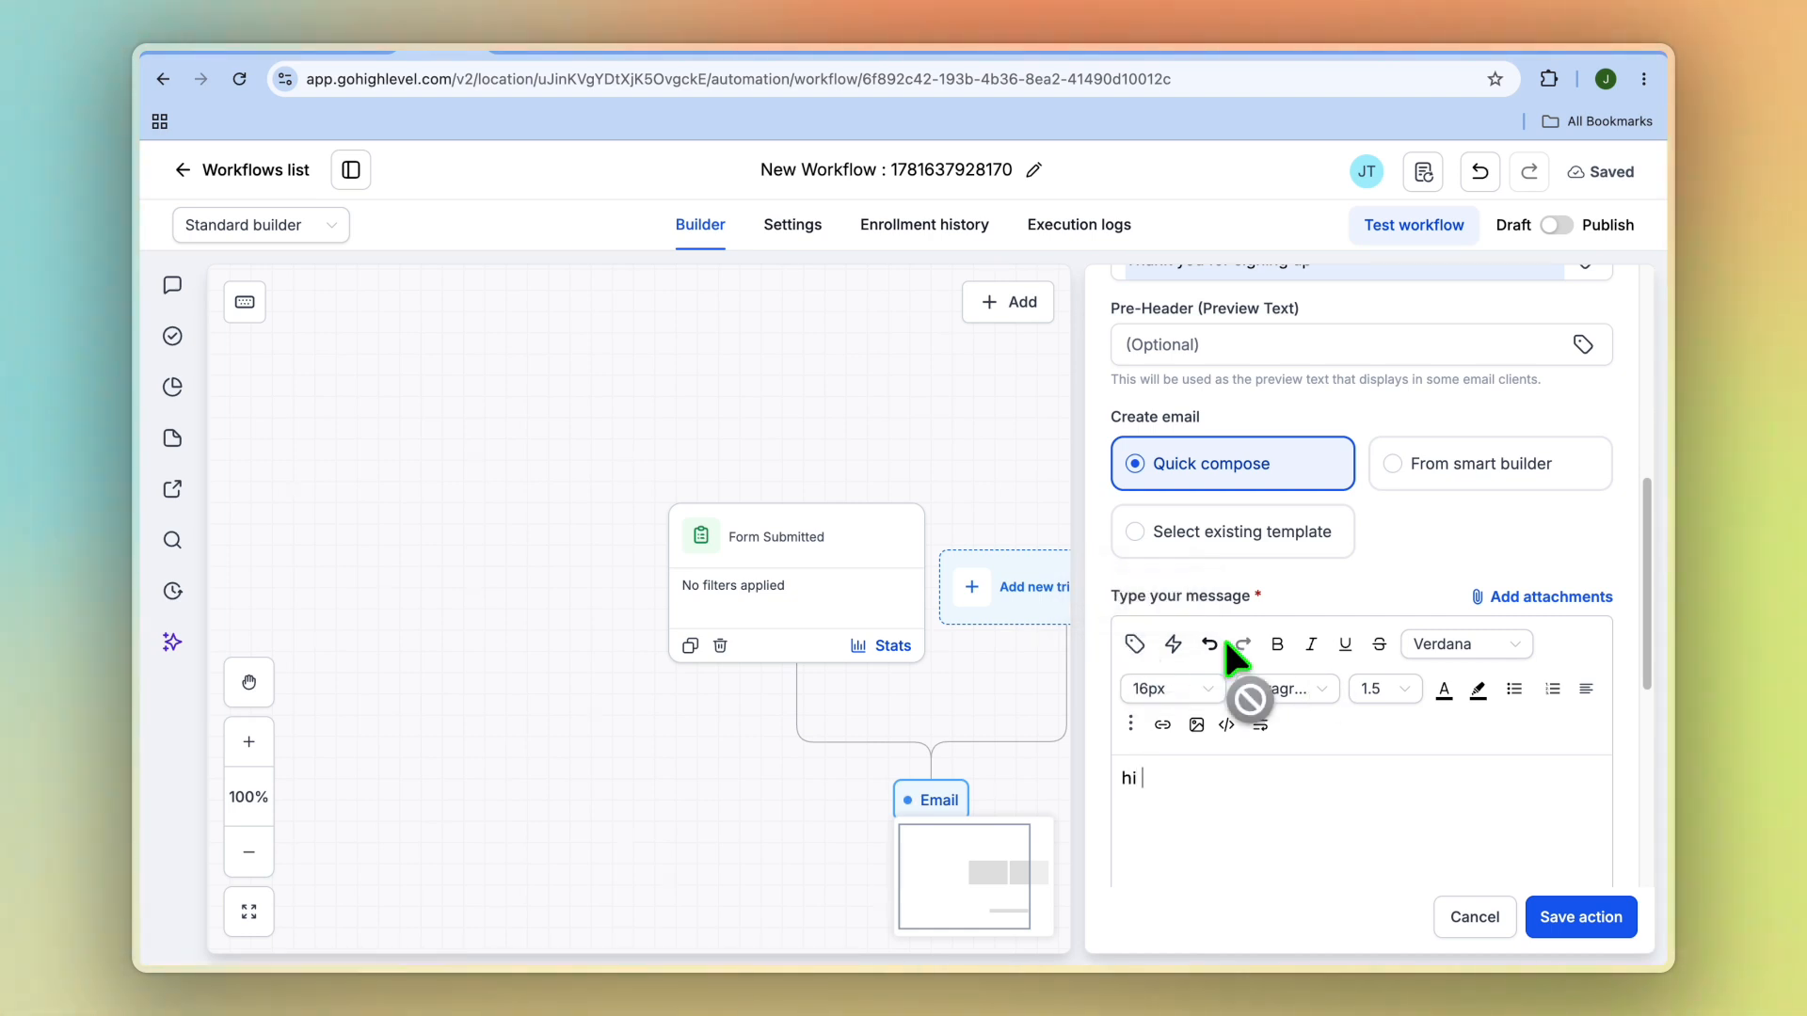
left_click(1134, 645)
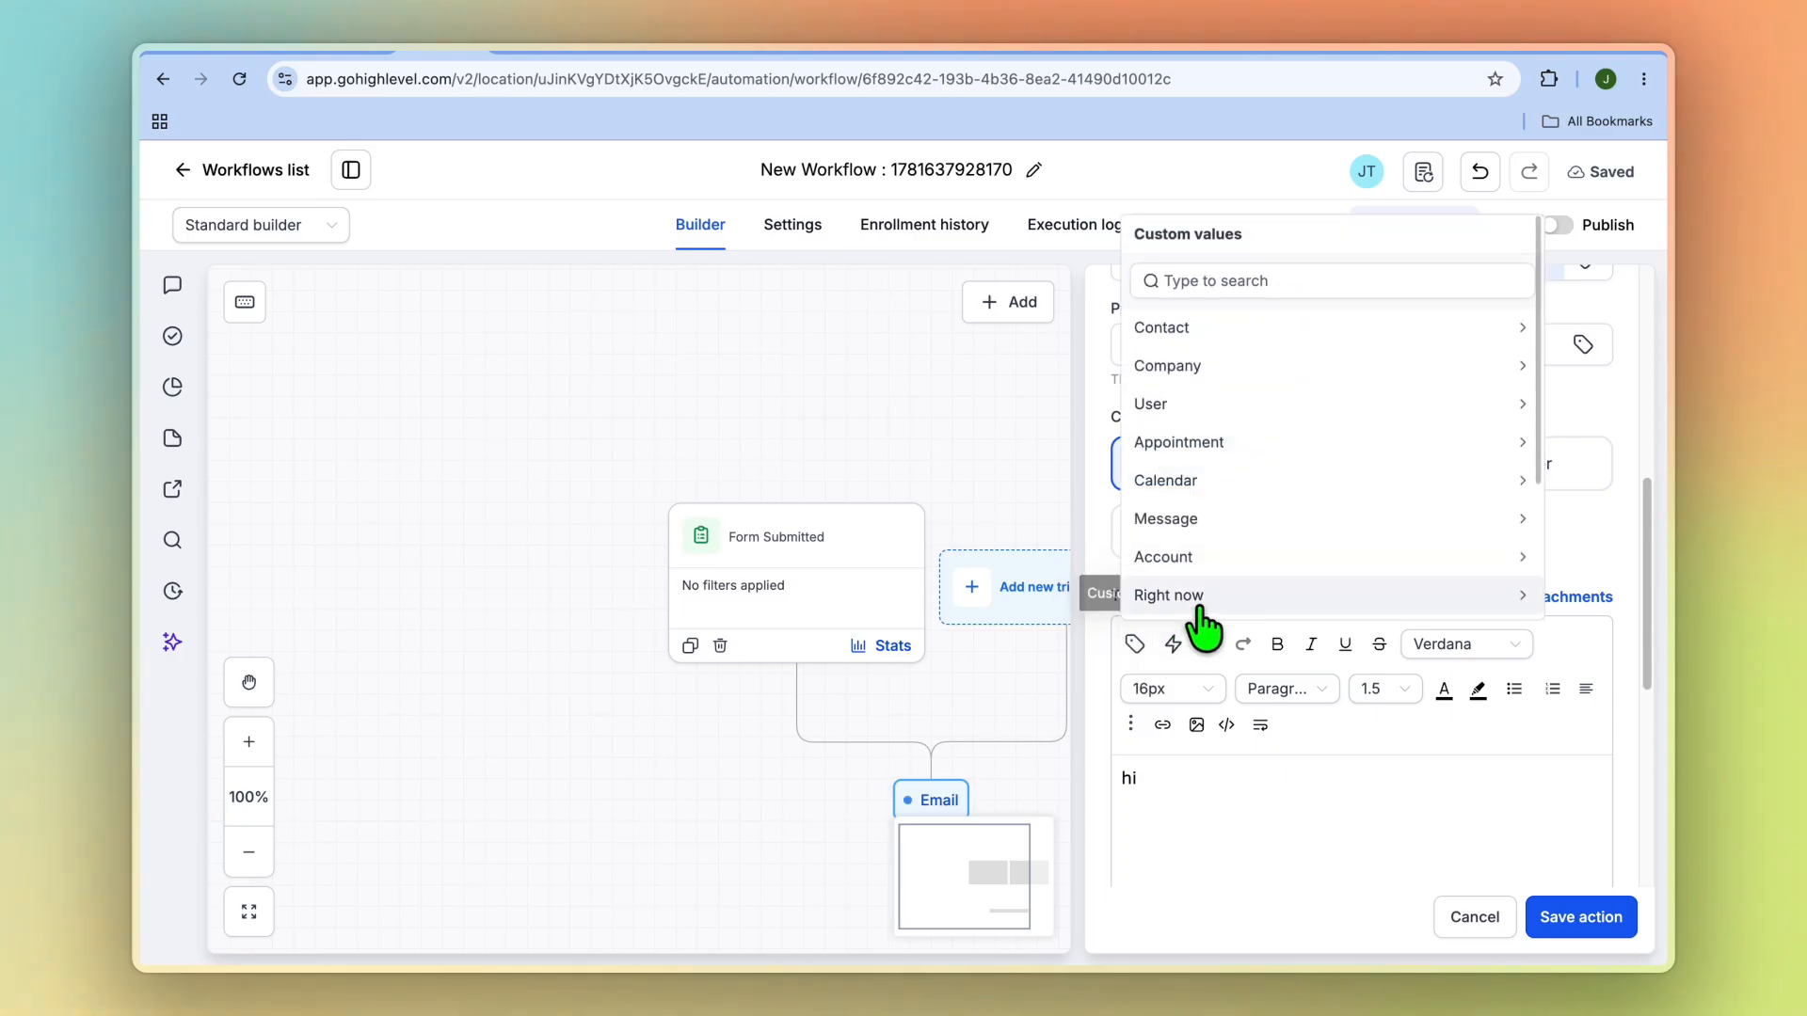
left_click(1238, 329)
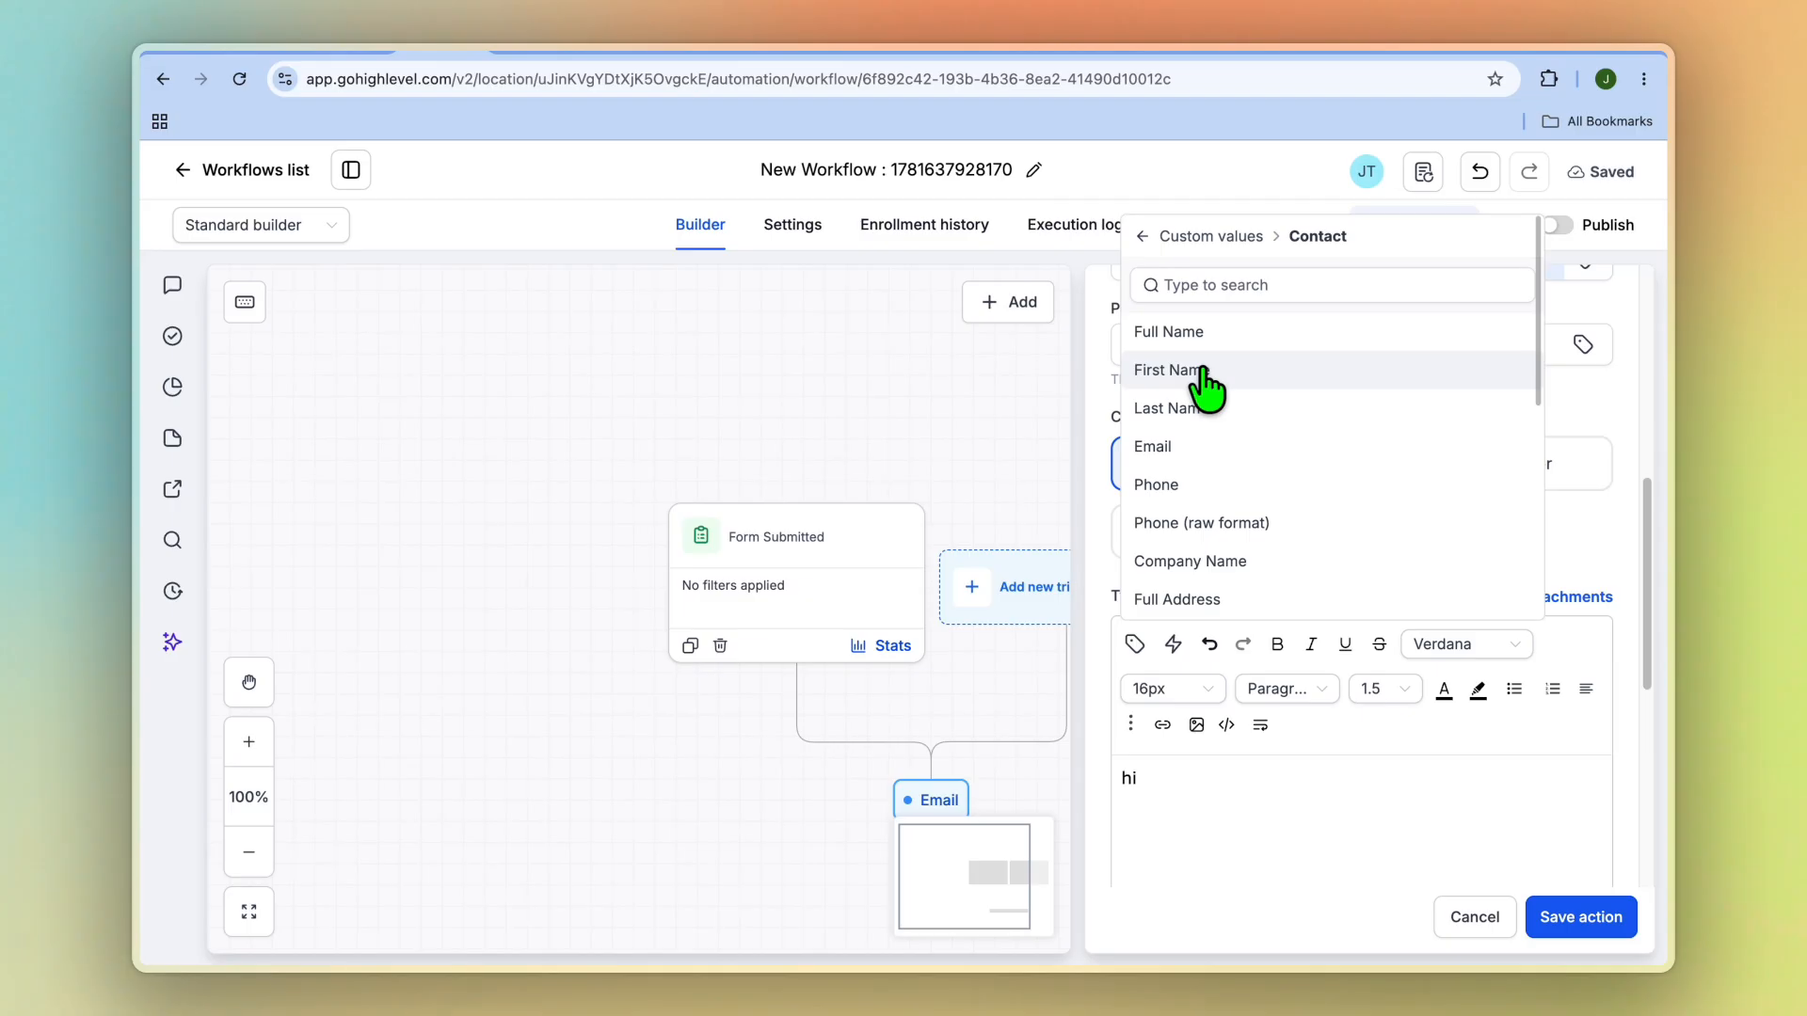
left_click(1204, 376)
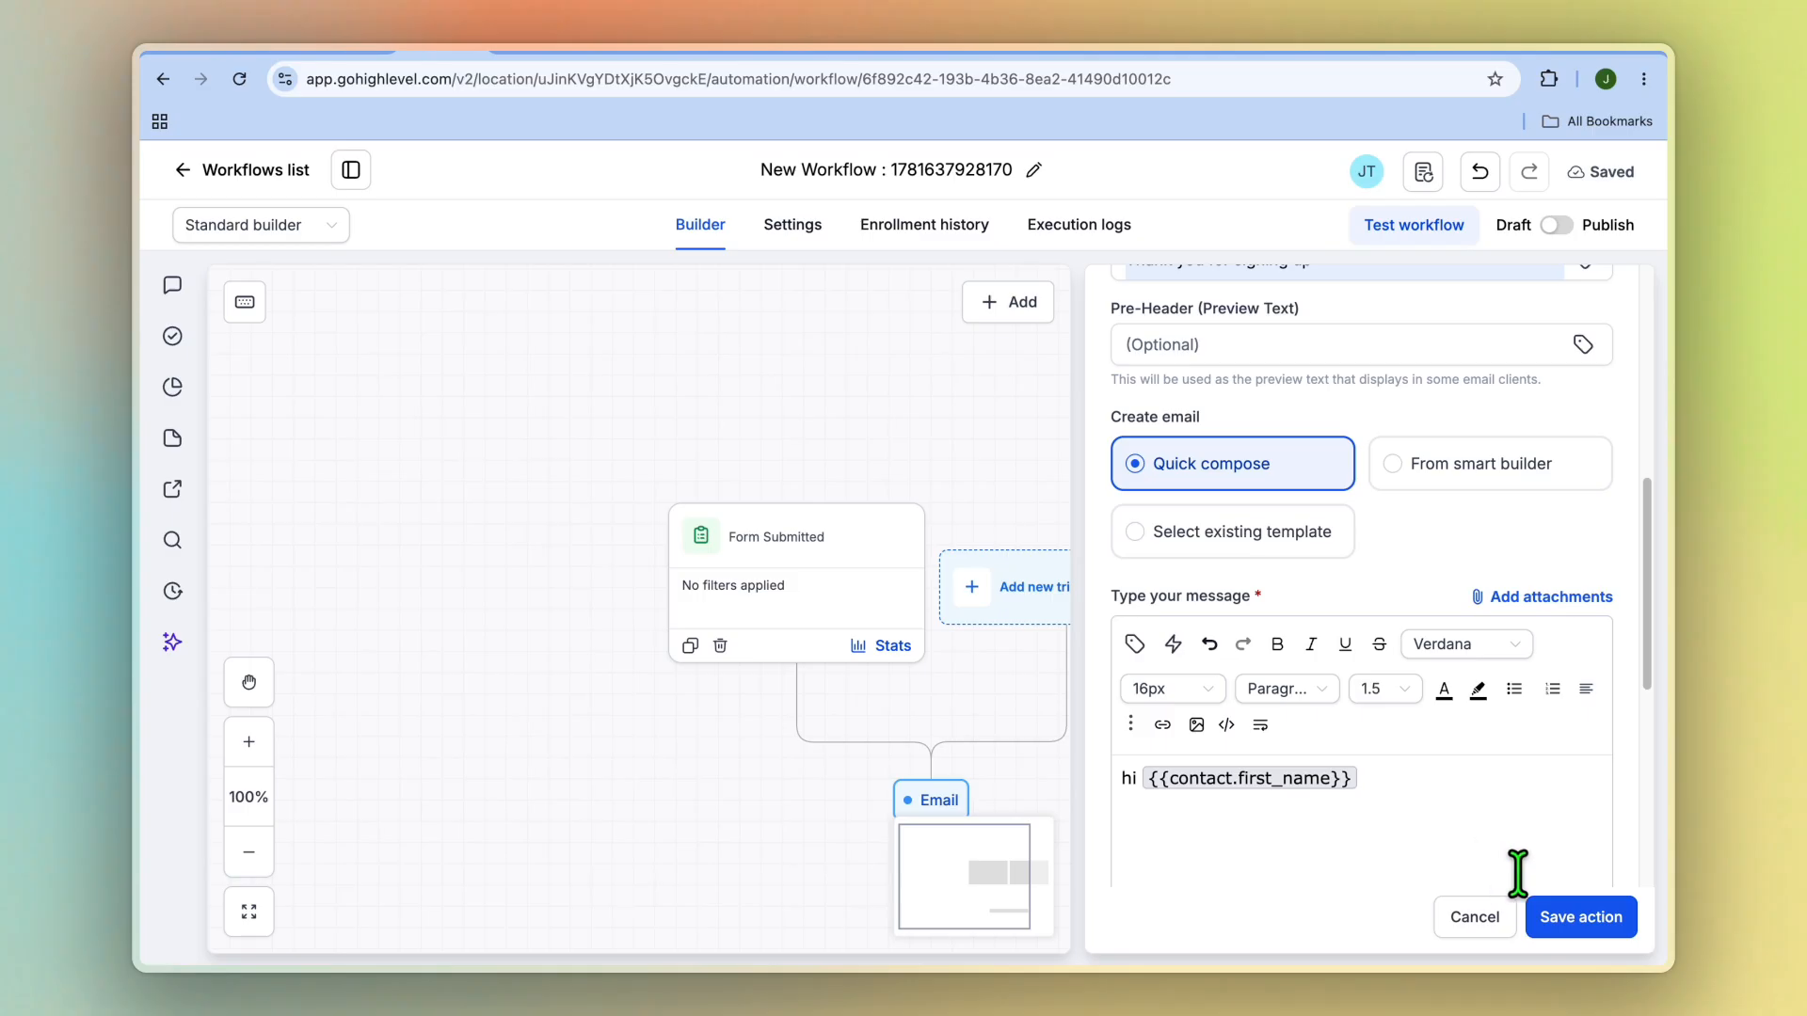
left_click(1597, 921)
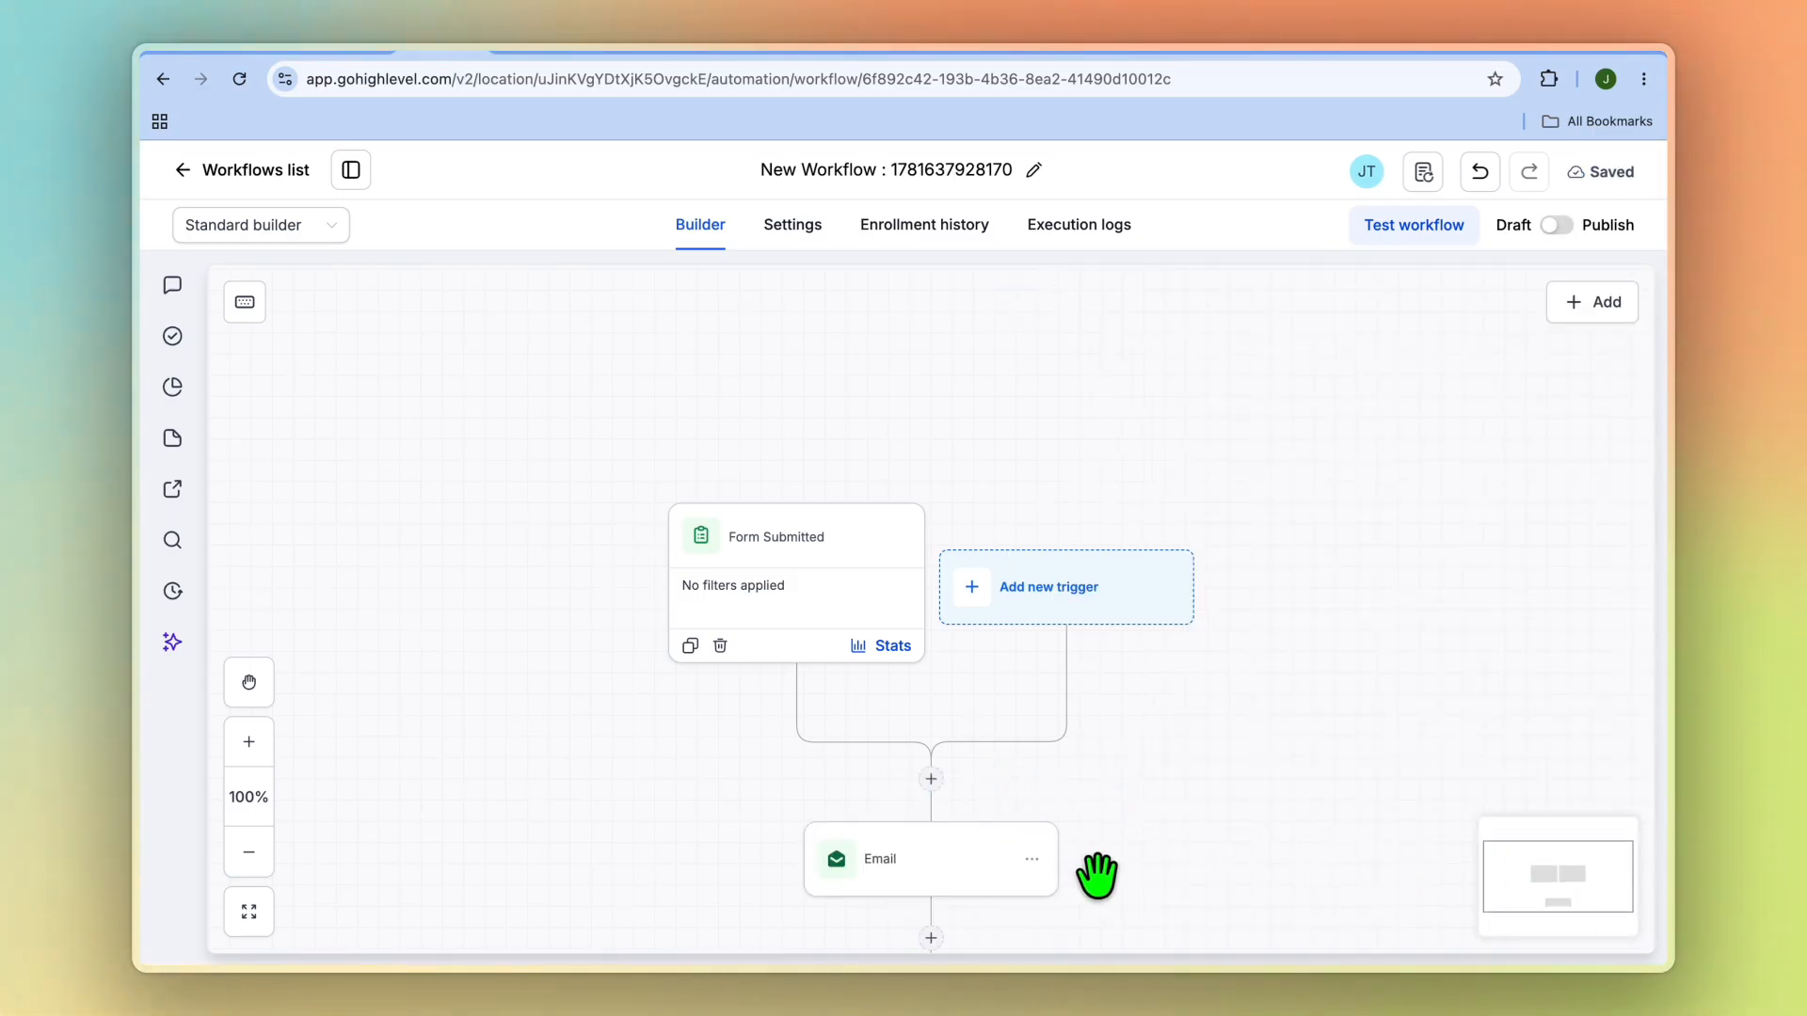
scroll(1096, 875, "down", 1)
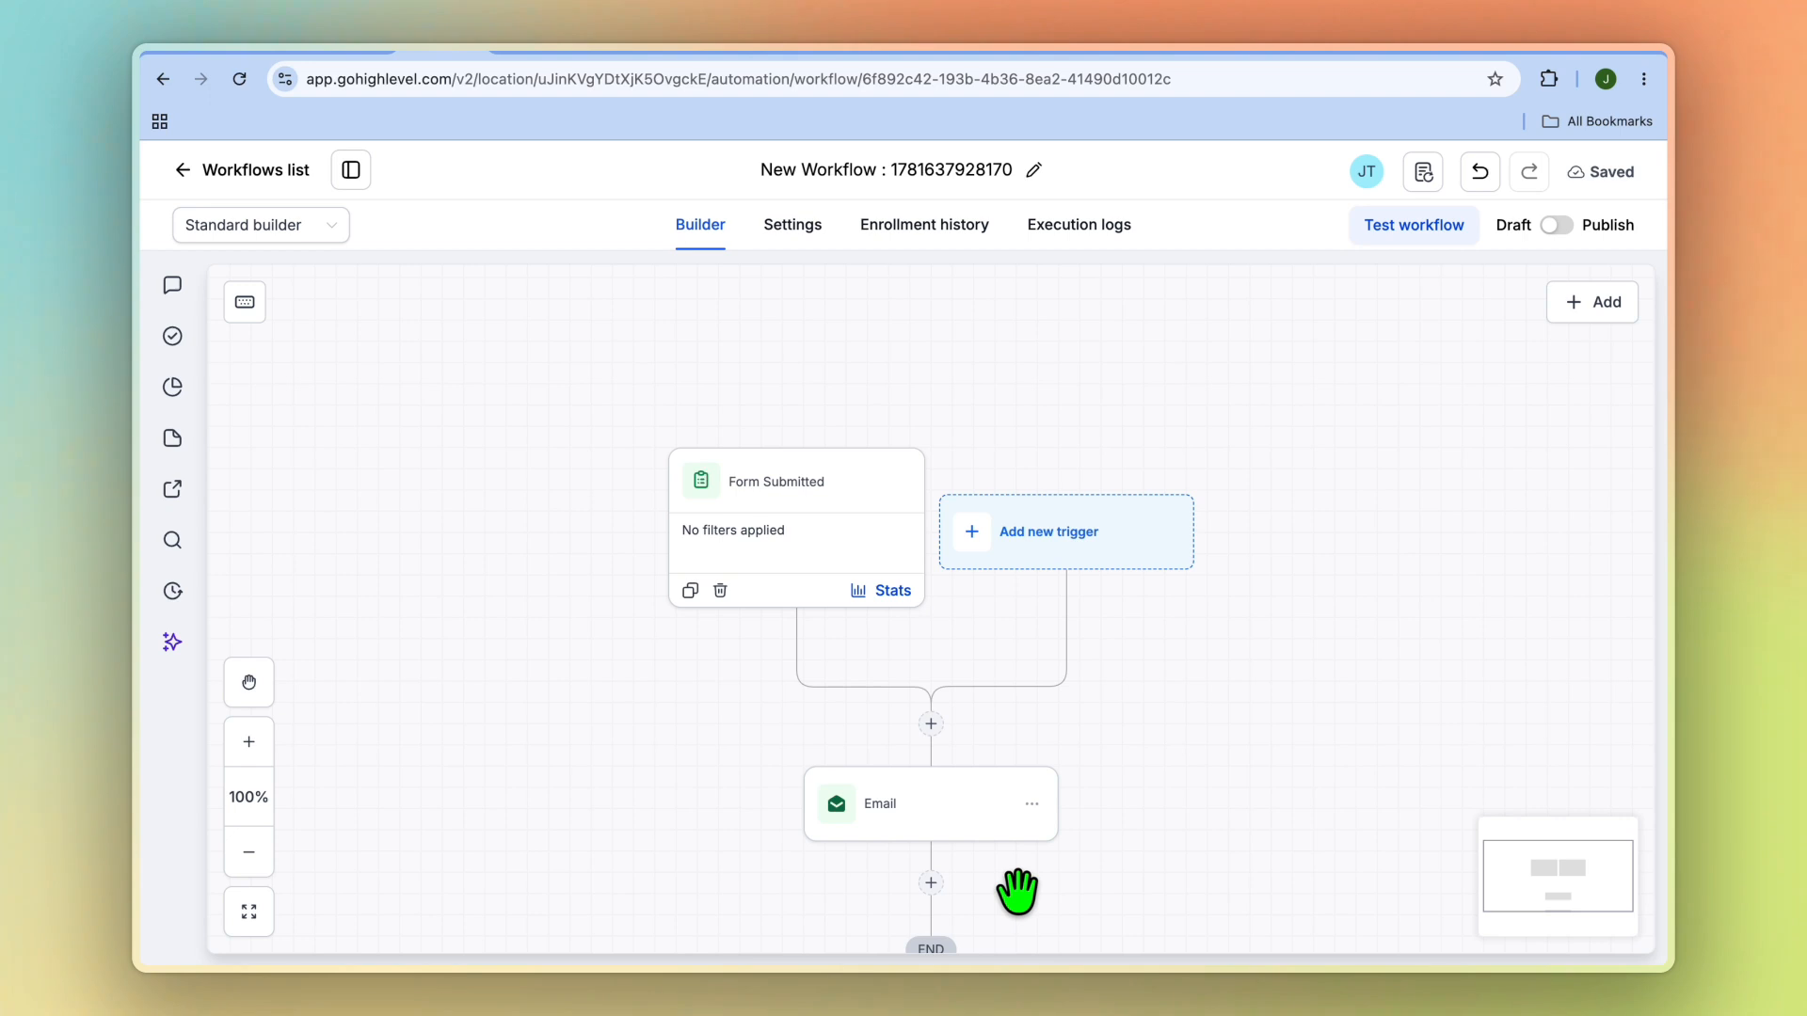
left_click(930, 884)
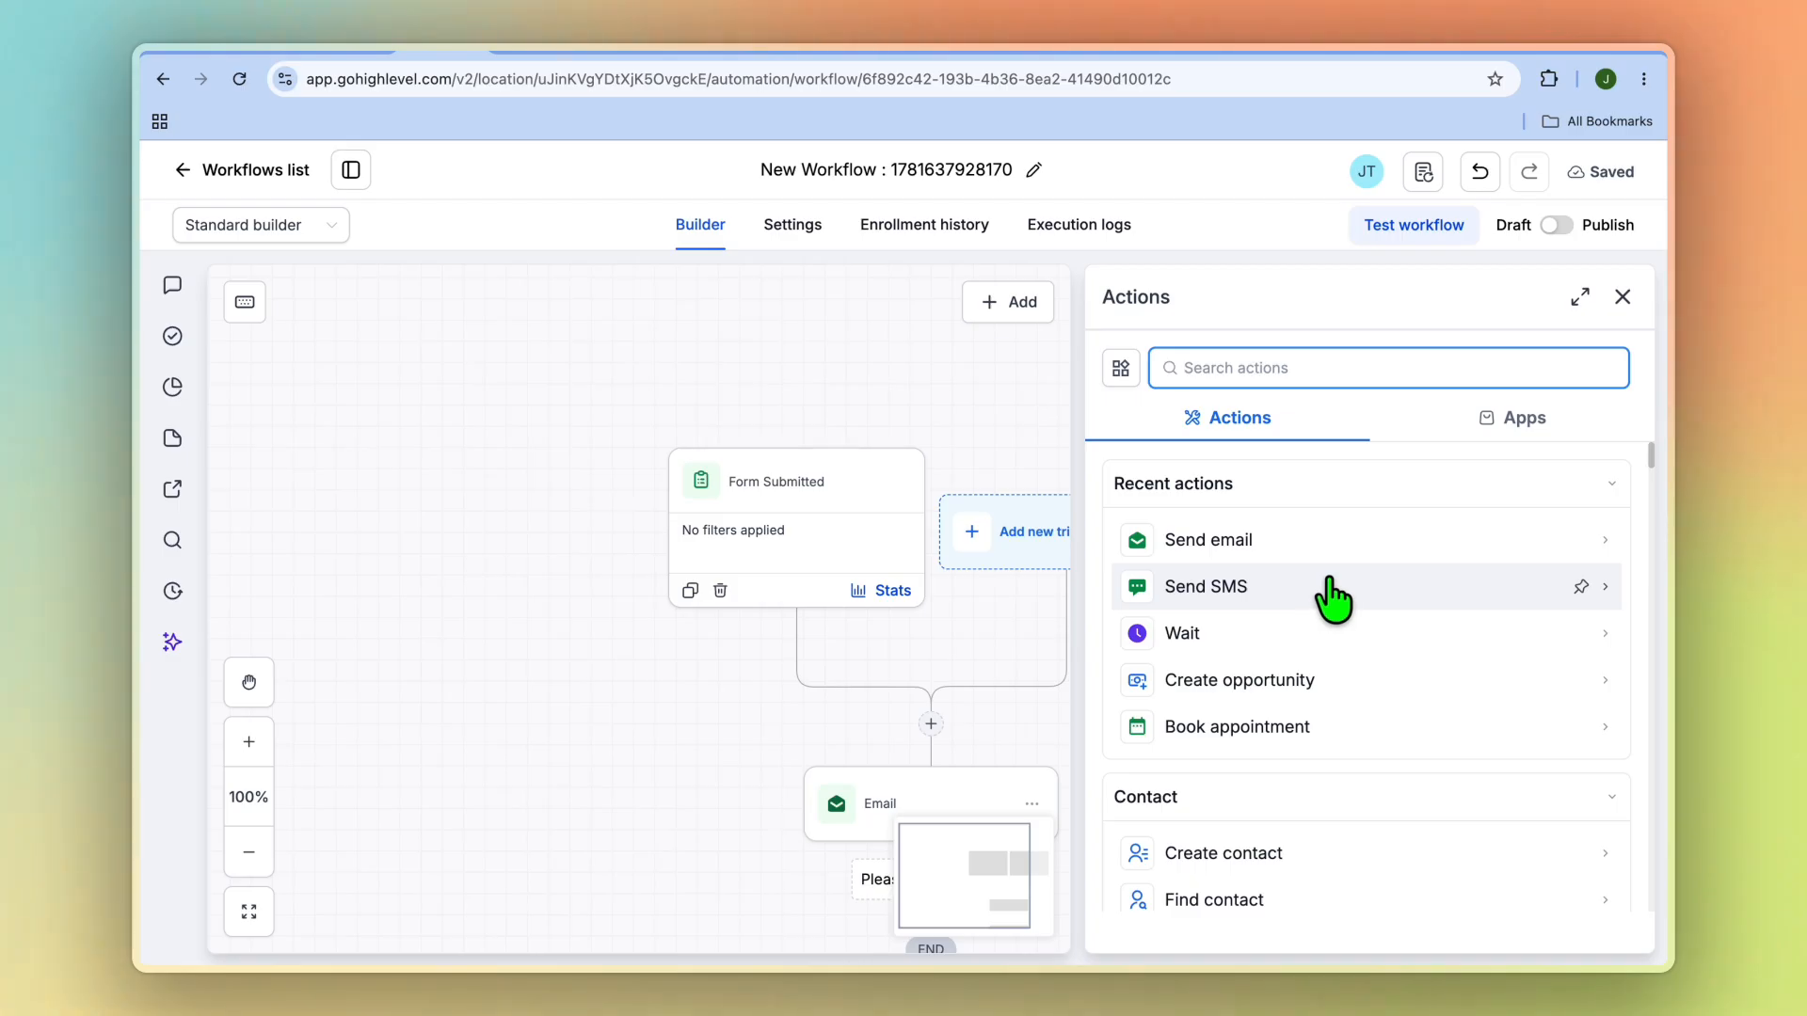
left_click(1623, 297)
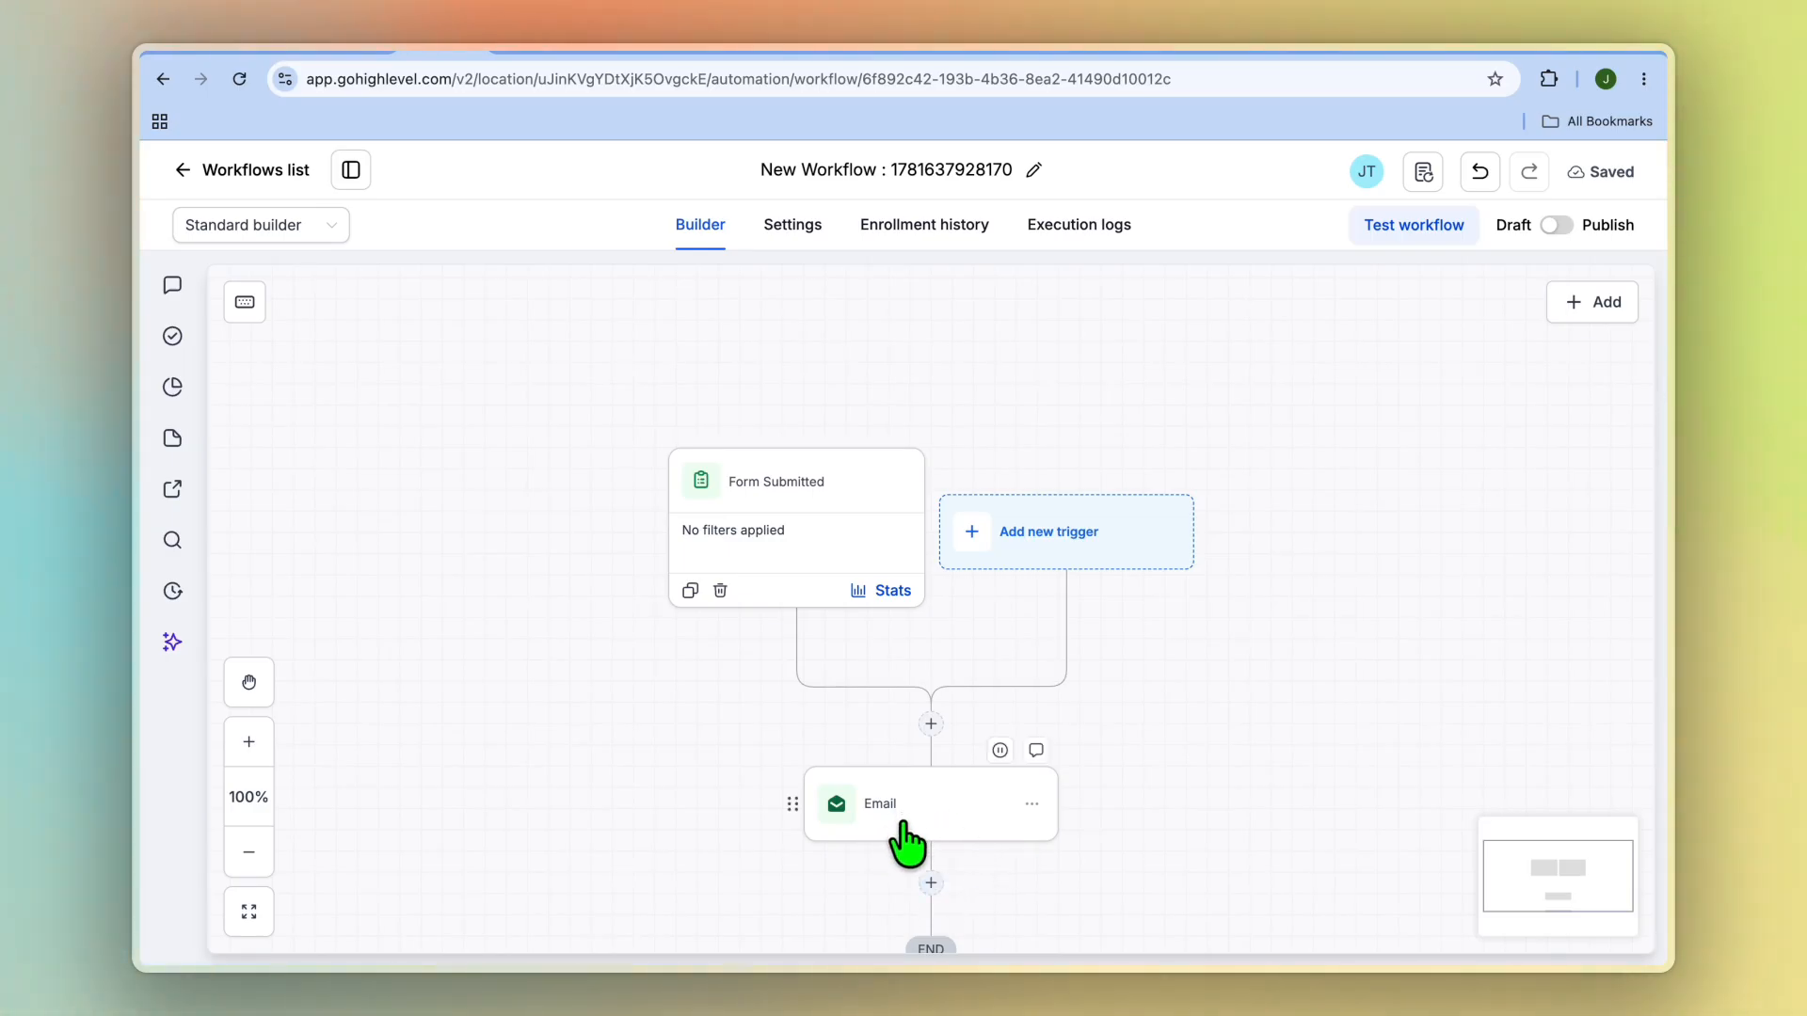
Add a Wait action after the Email action for a set period of 1 day, and save it
left_click(932, 885)
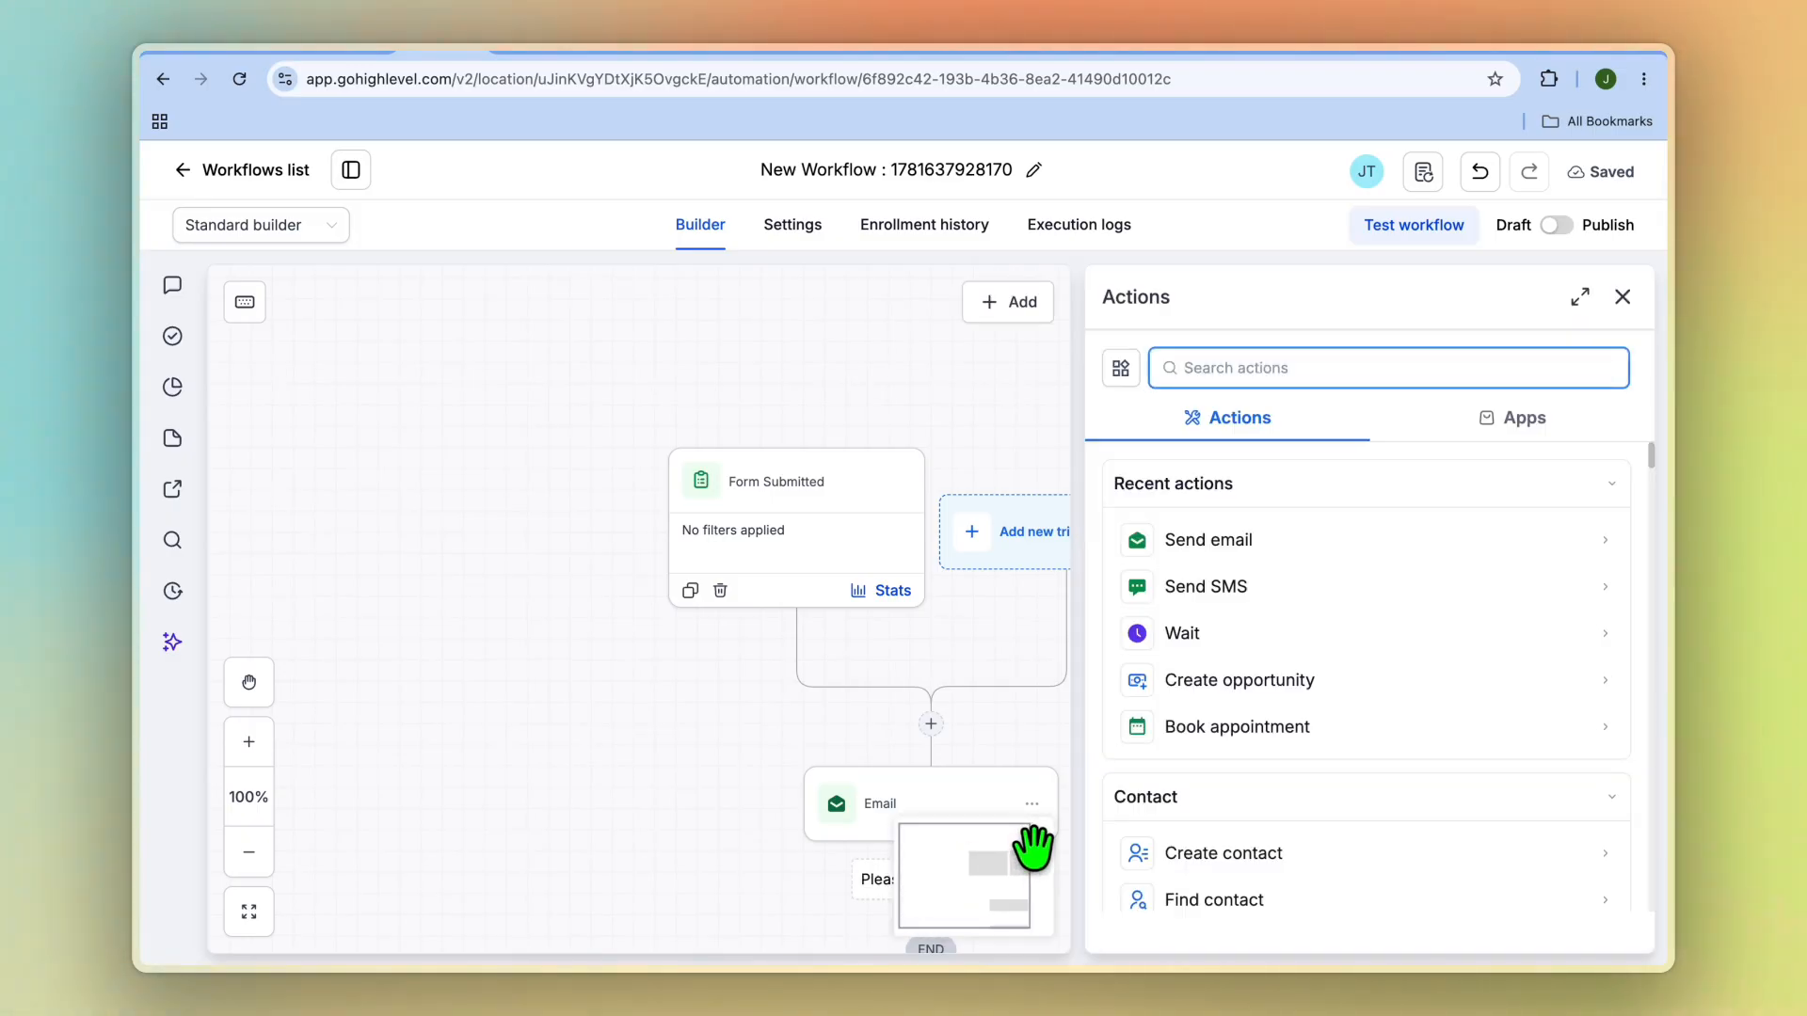
left_click(1223, 630)
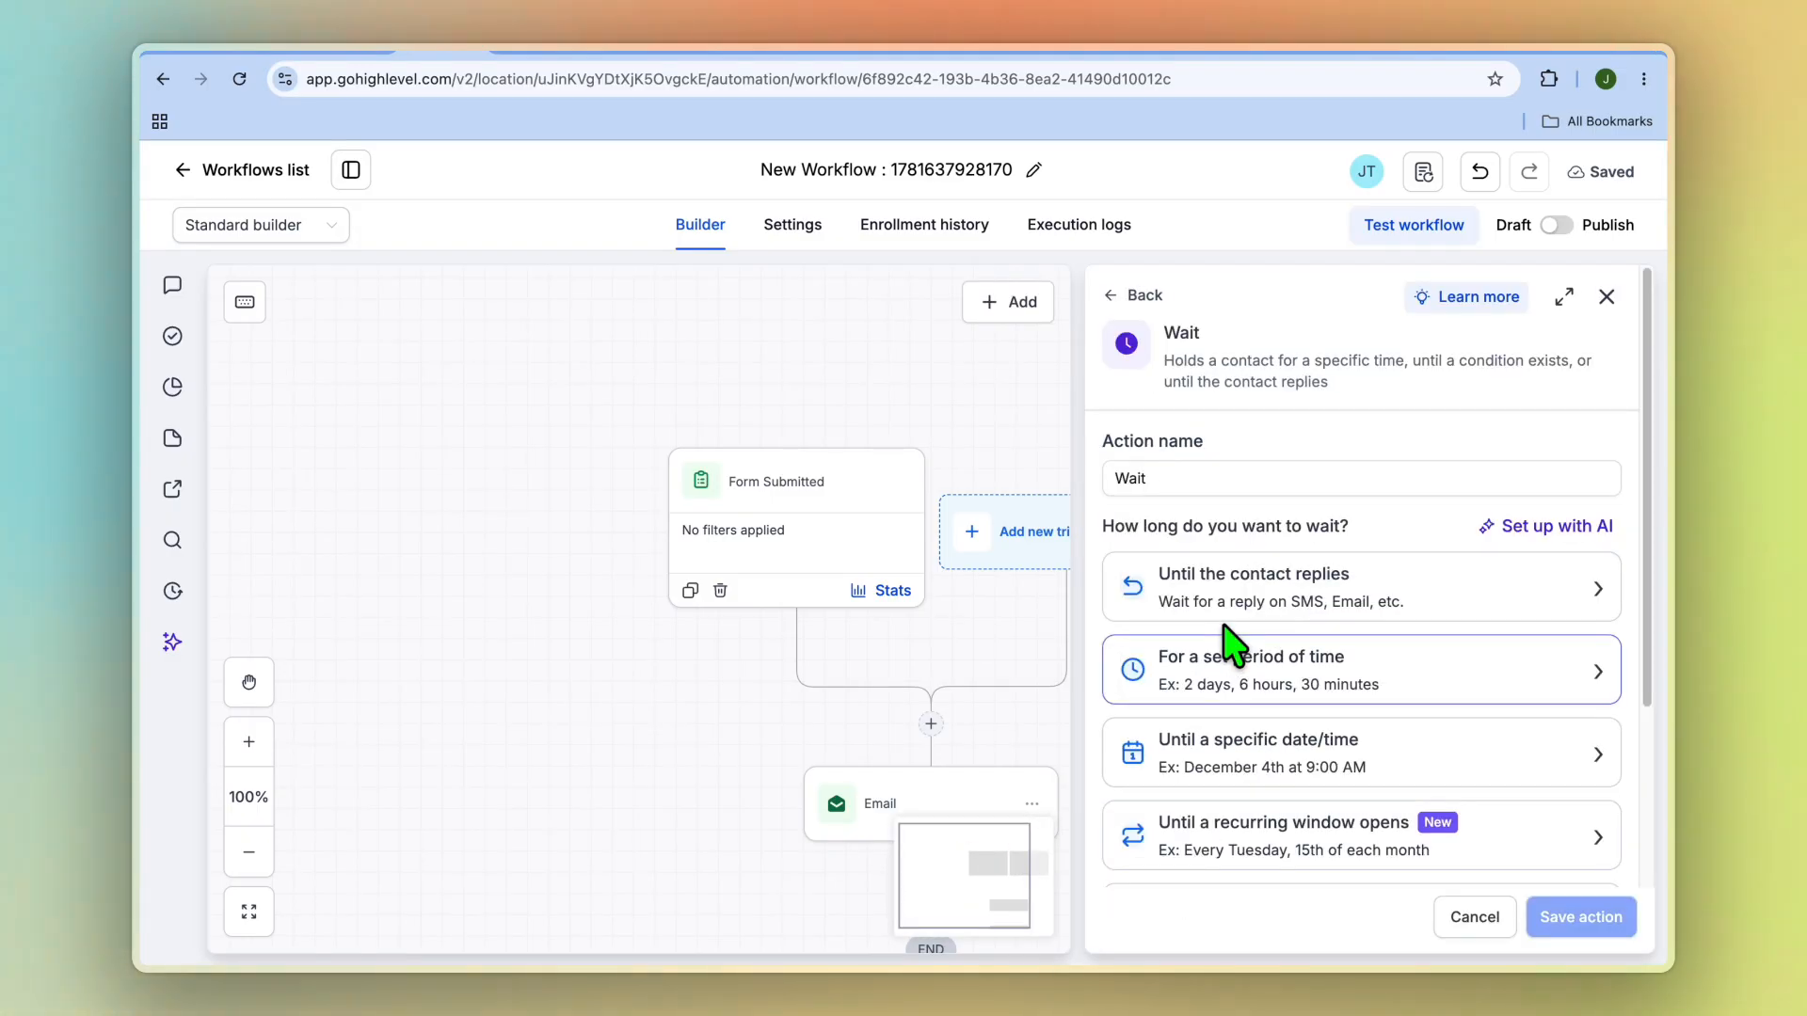
left_click(1335, 685)
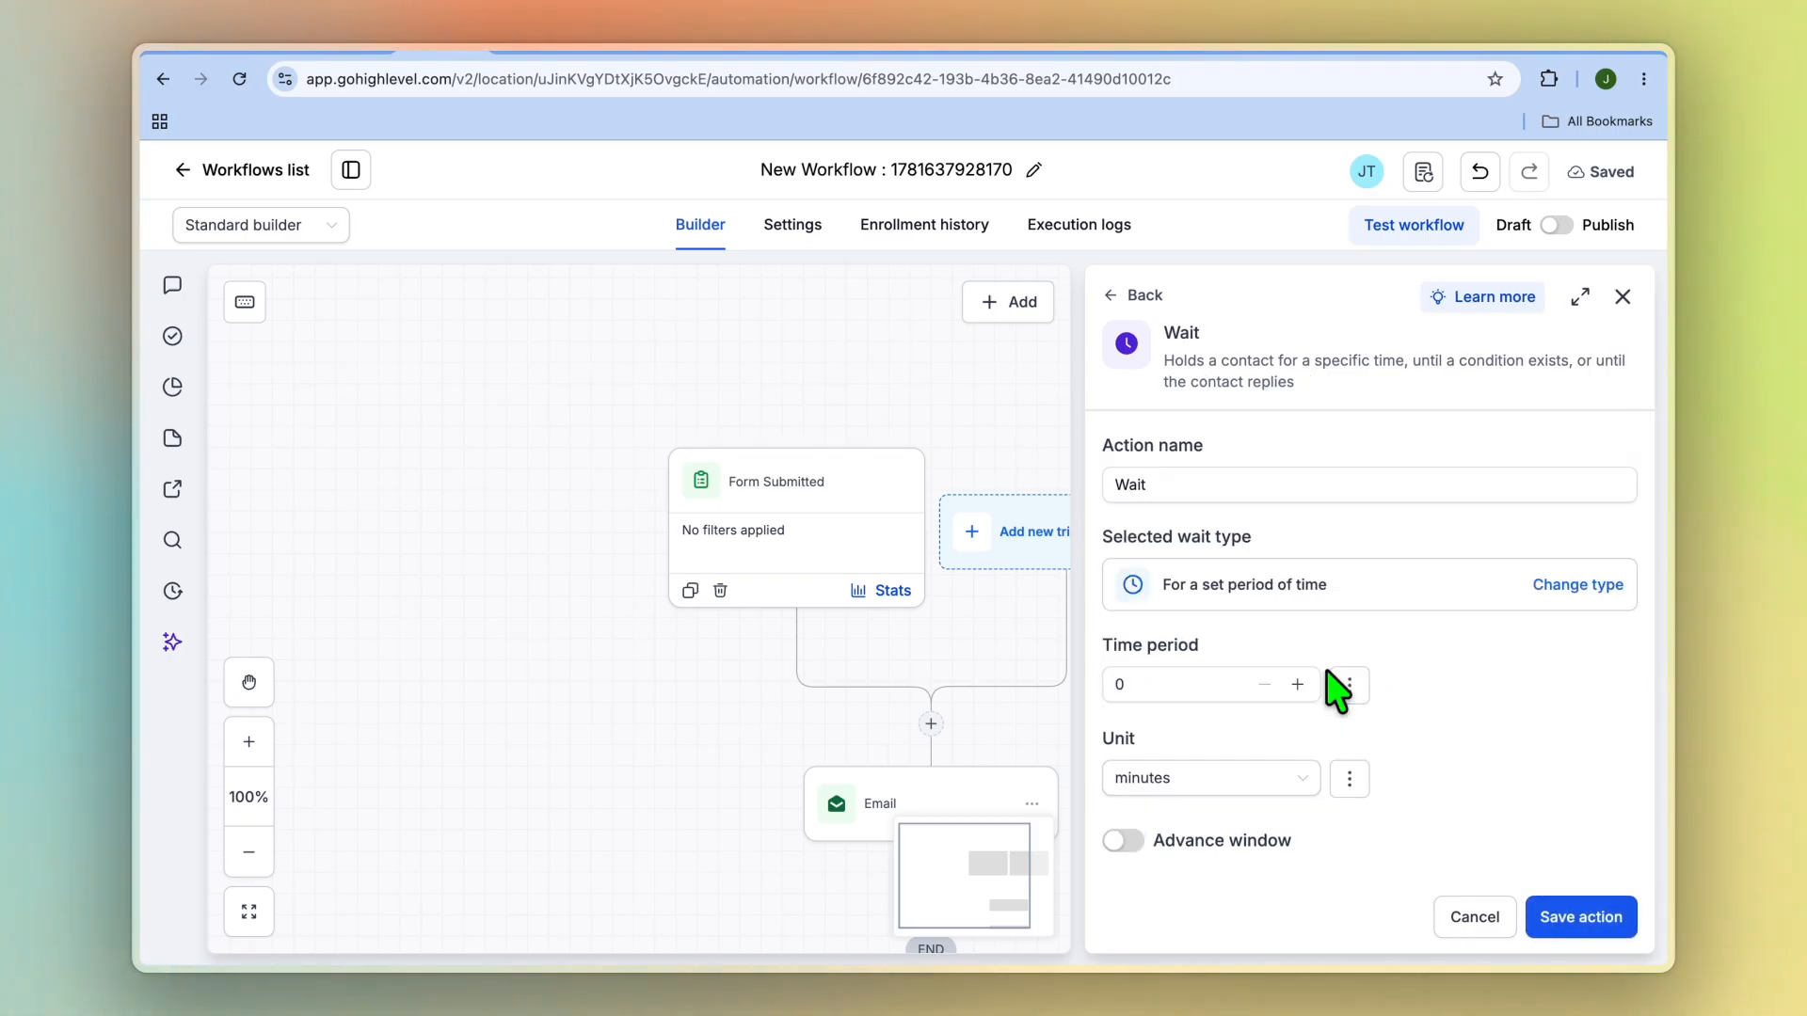
left_click(1298, 783)
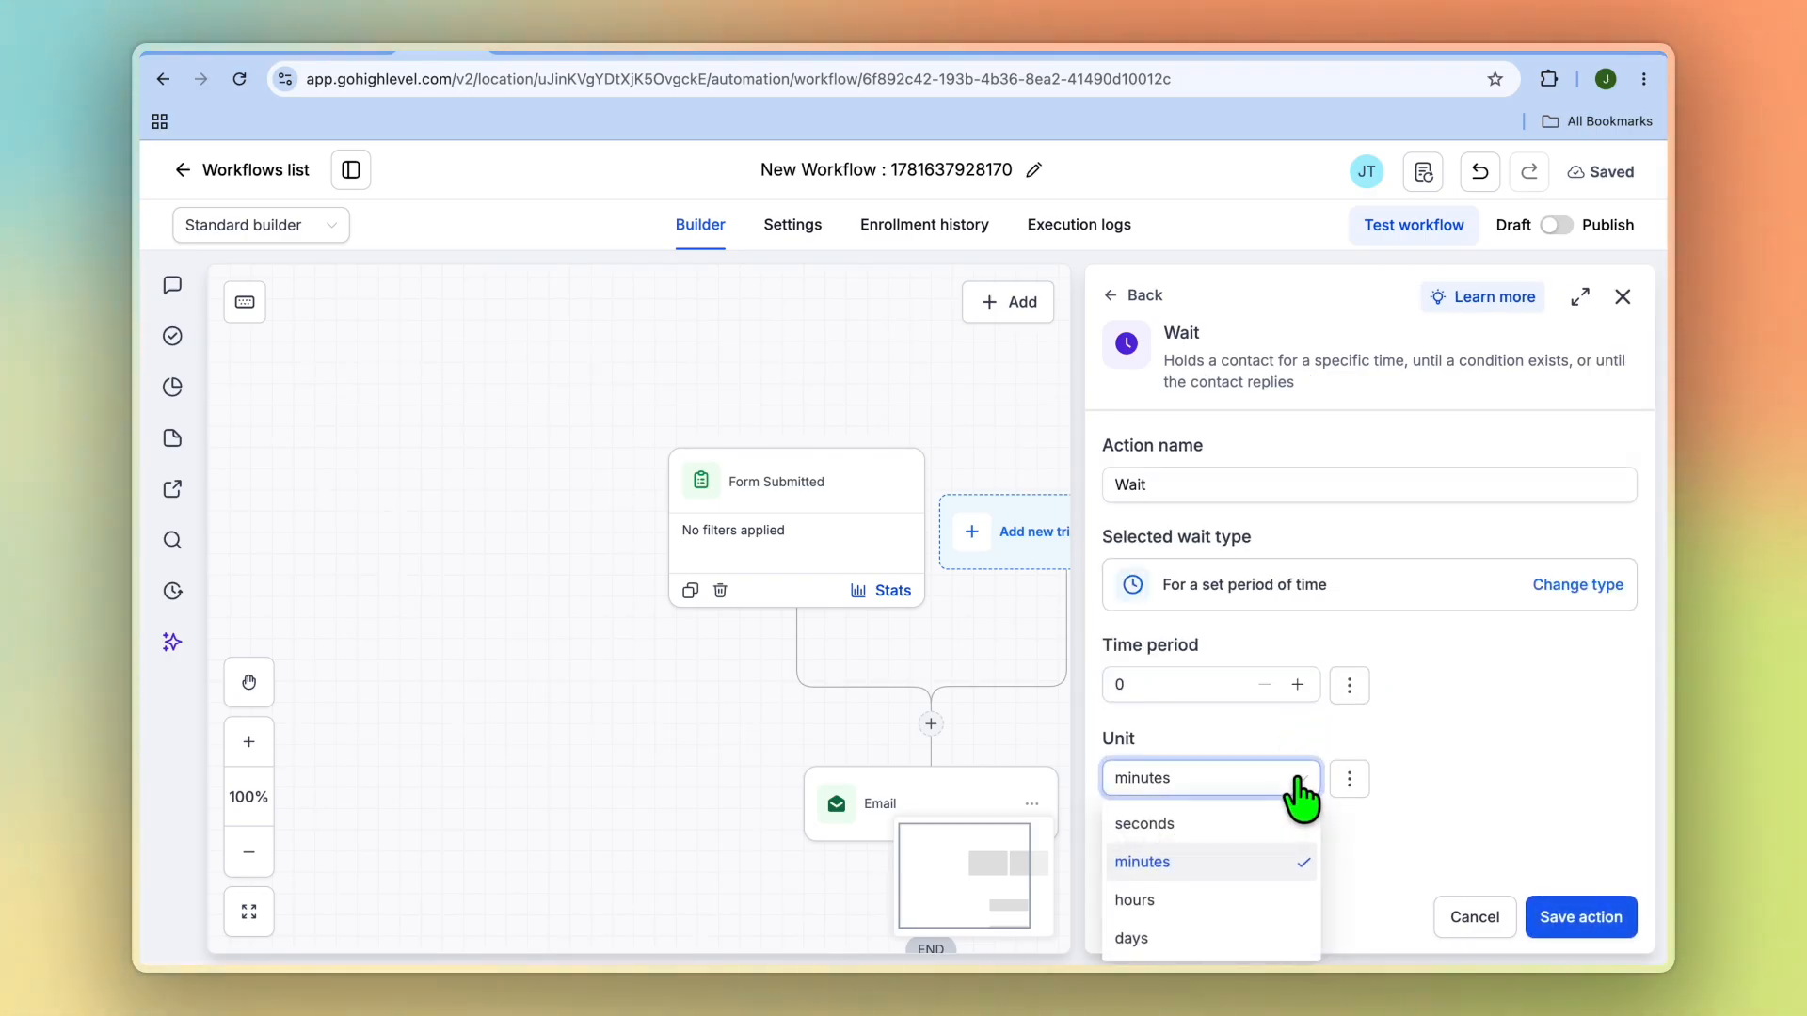
left_click(1218, 945)
left_click(1145, 685)
double_click(1145, 685)
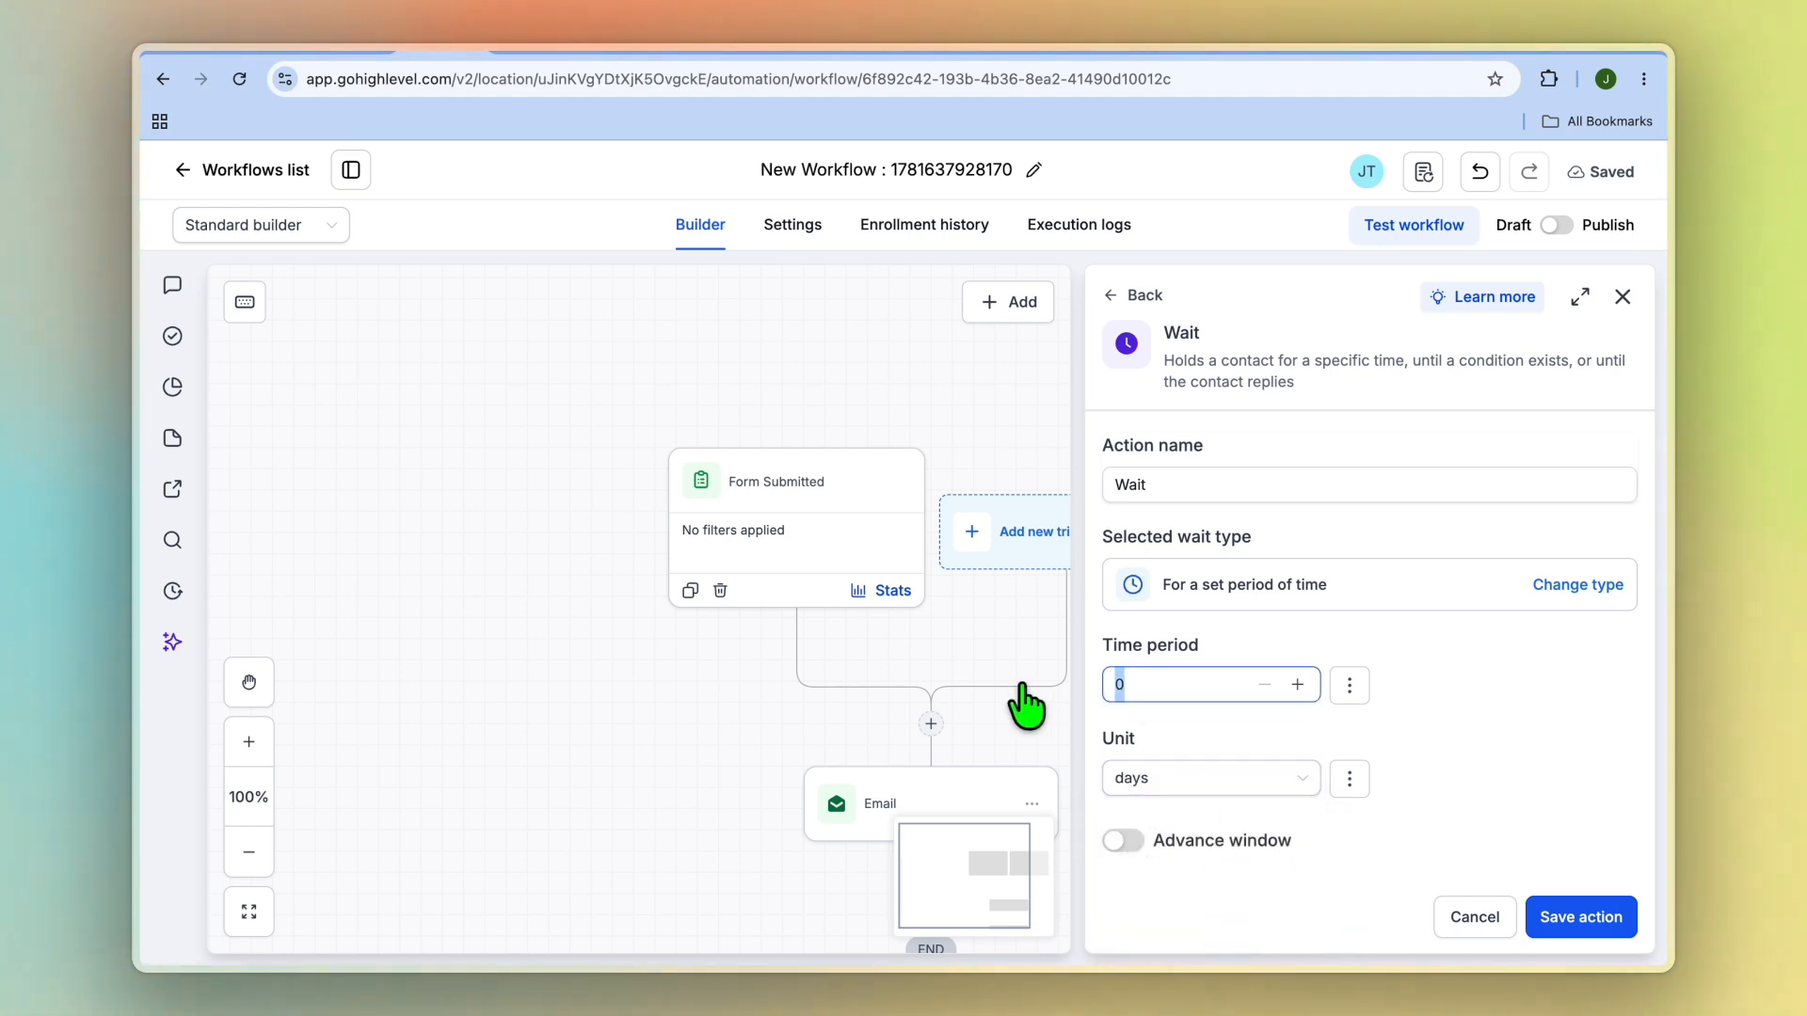
type("1")
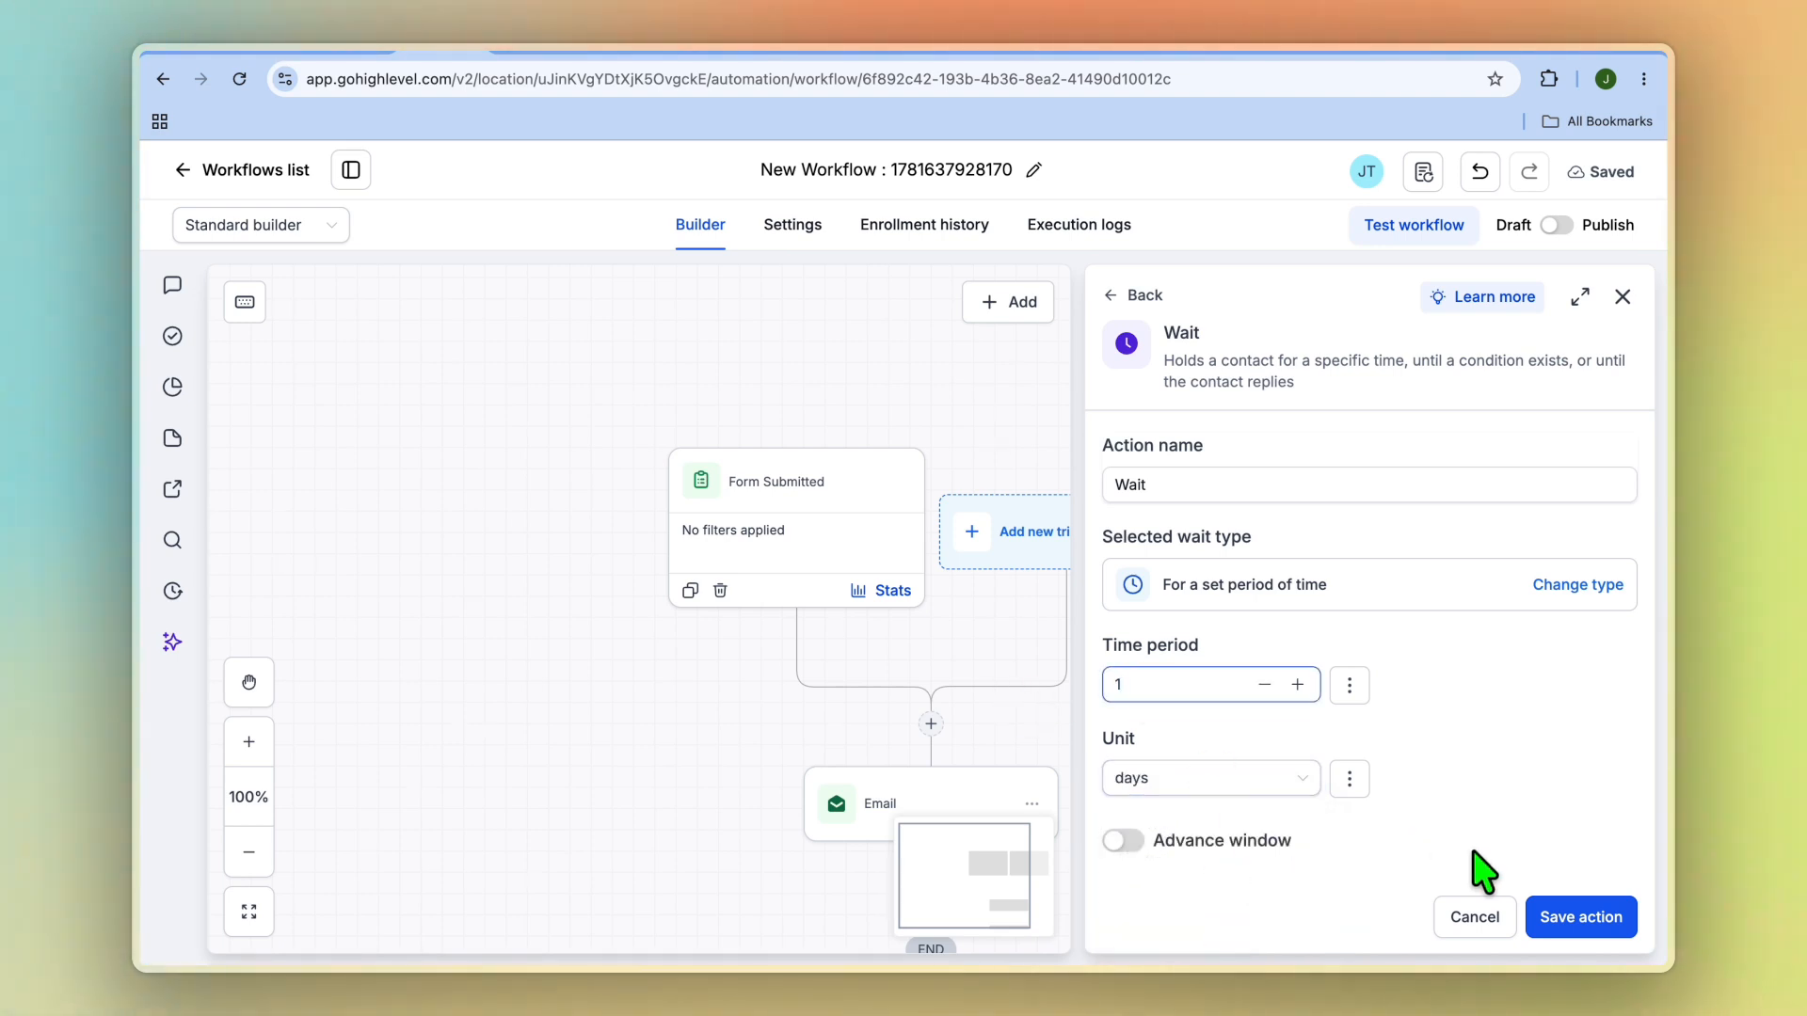
left_click(1592, 918)
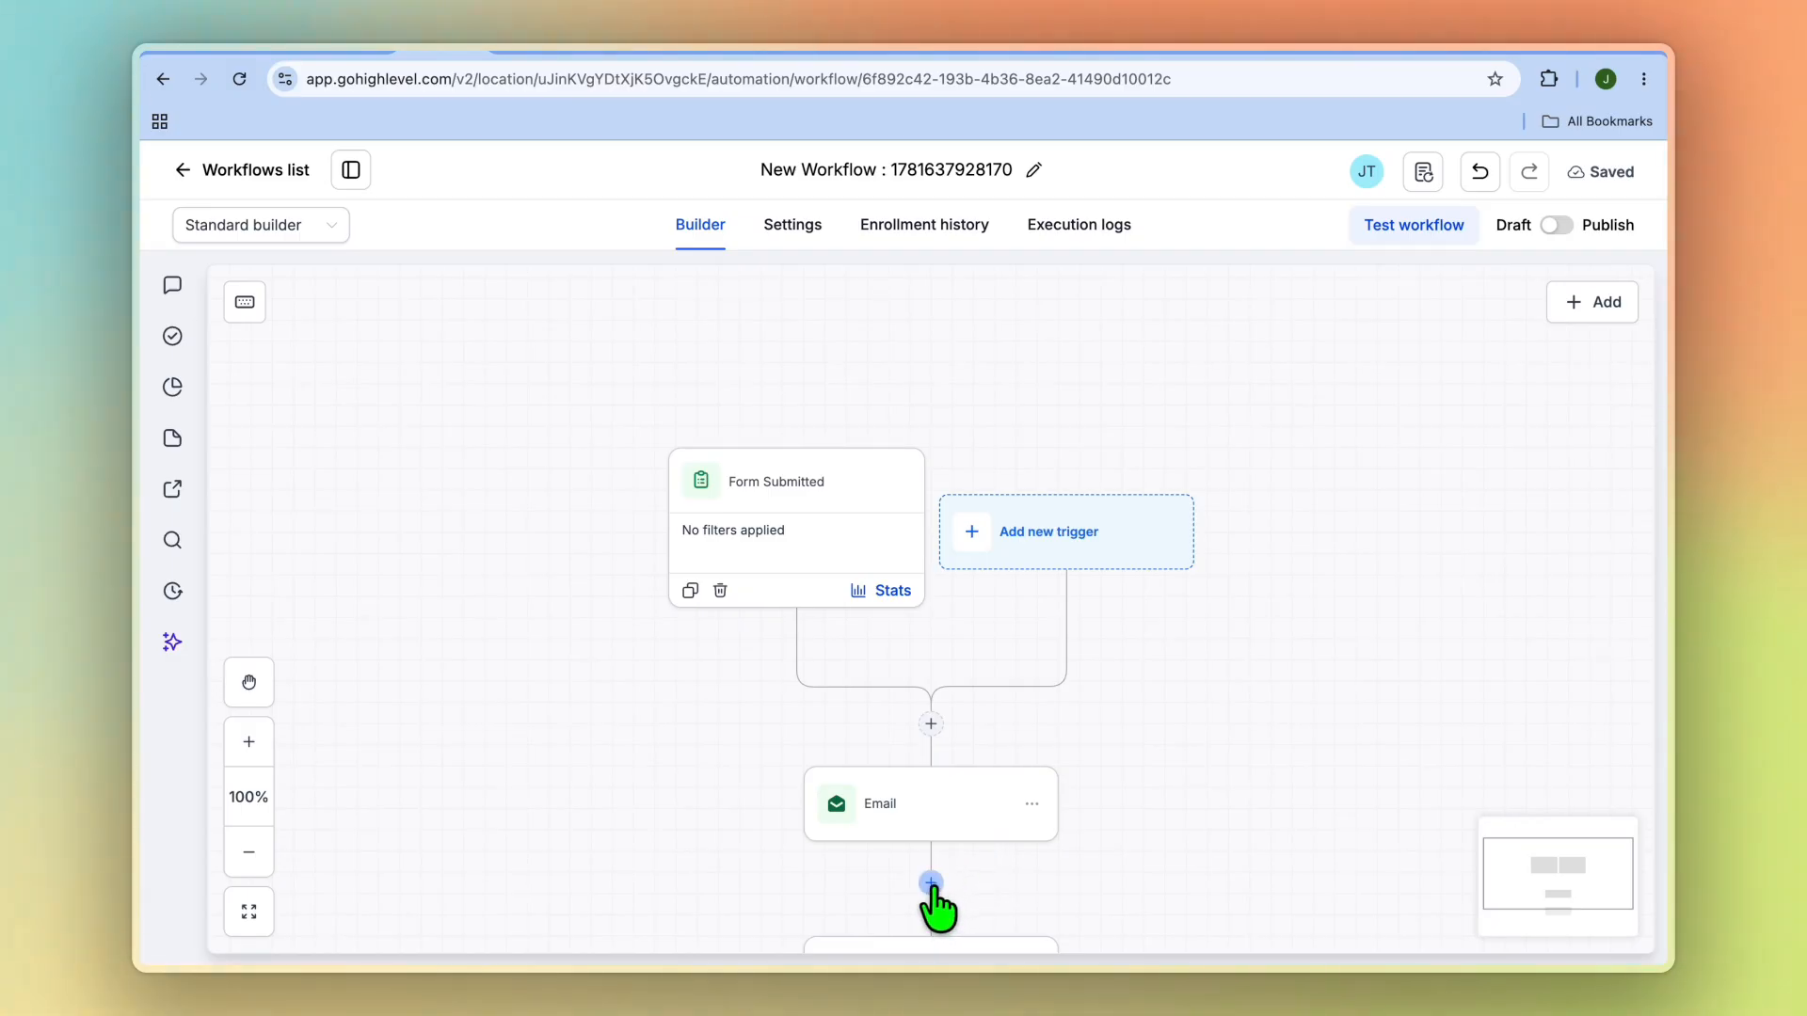
scroll(932, 847, "down", 4)
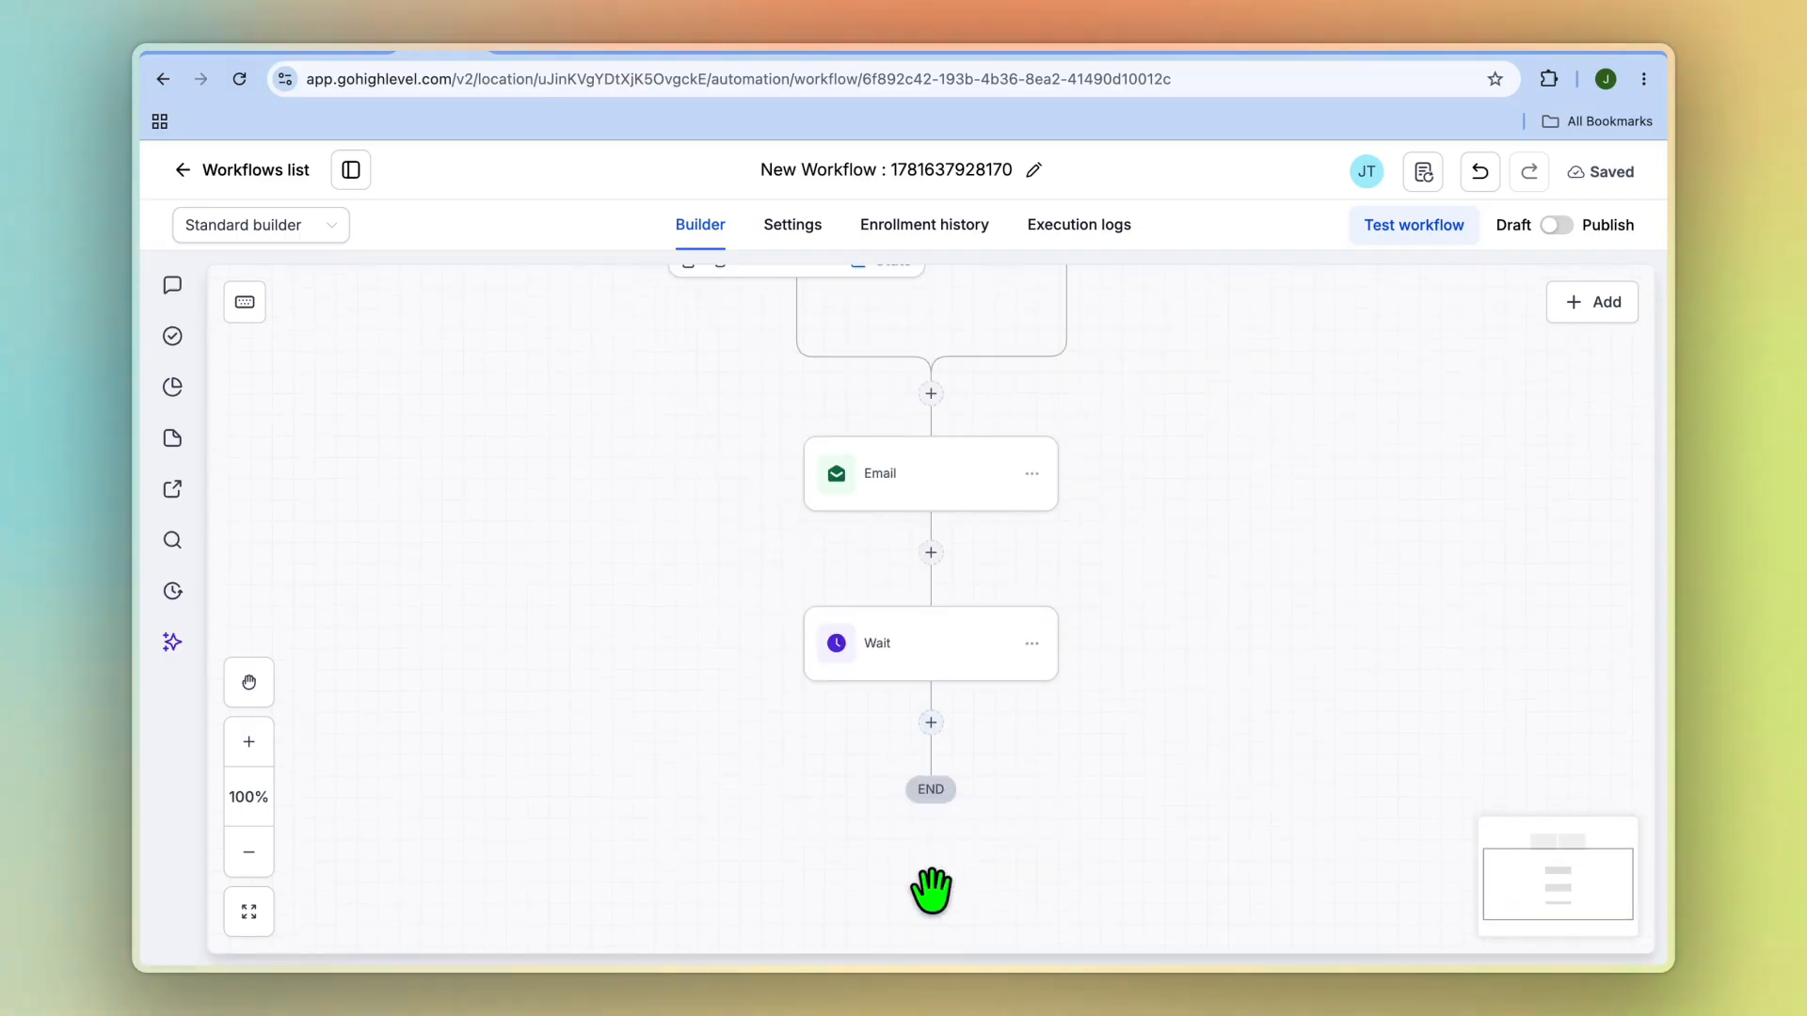
left_click(931, 727)
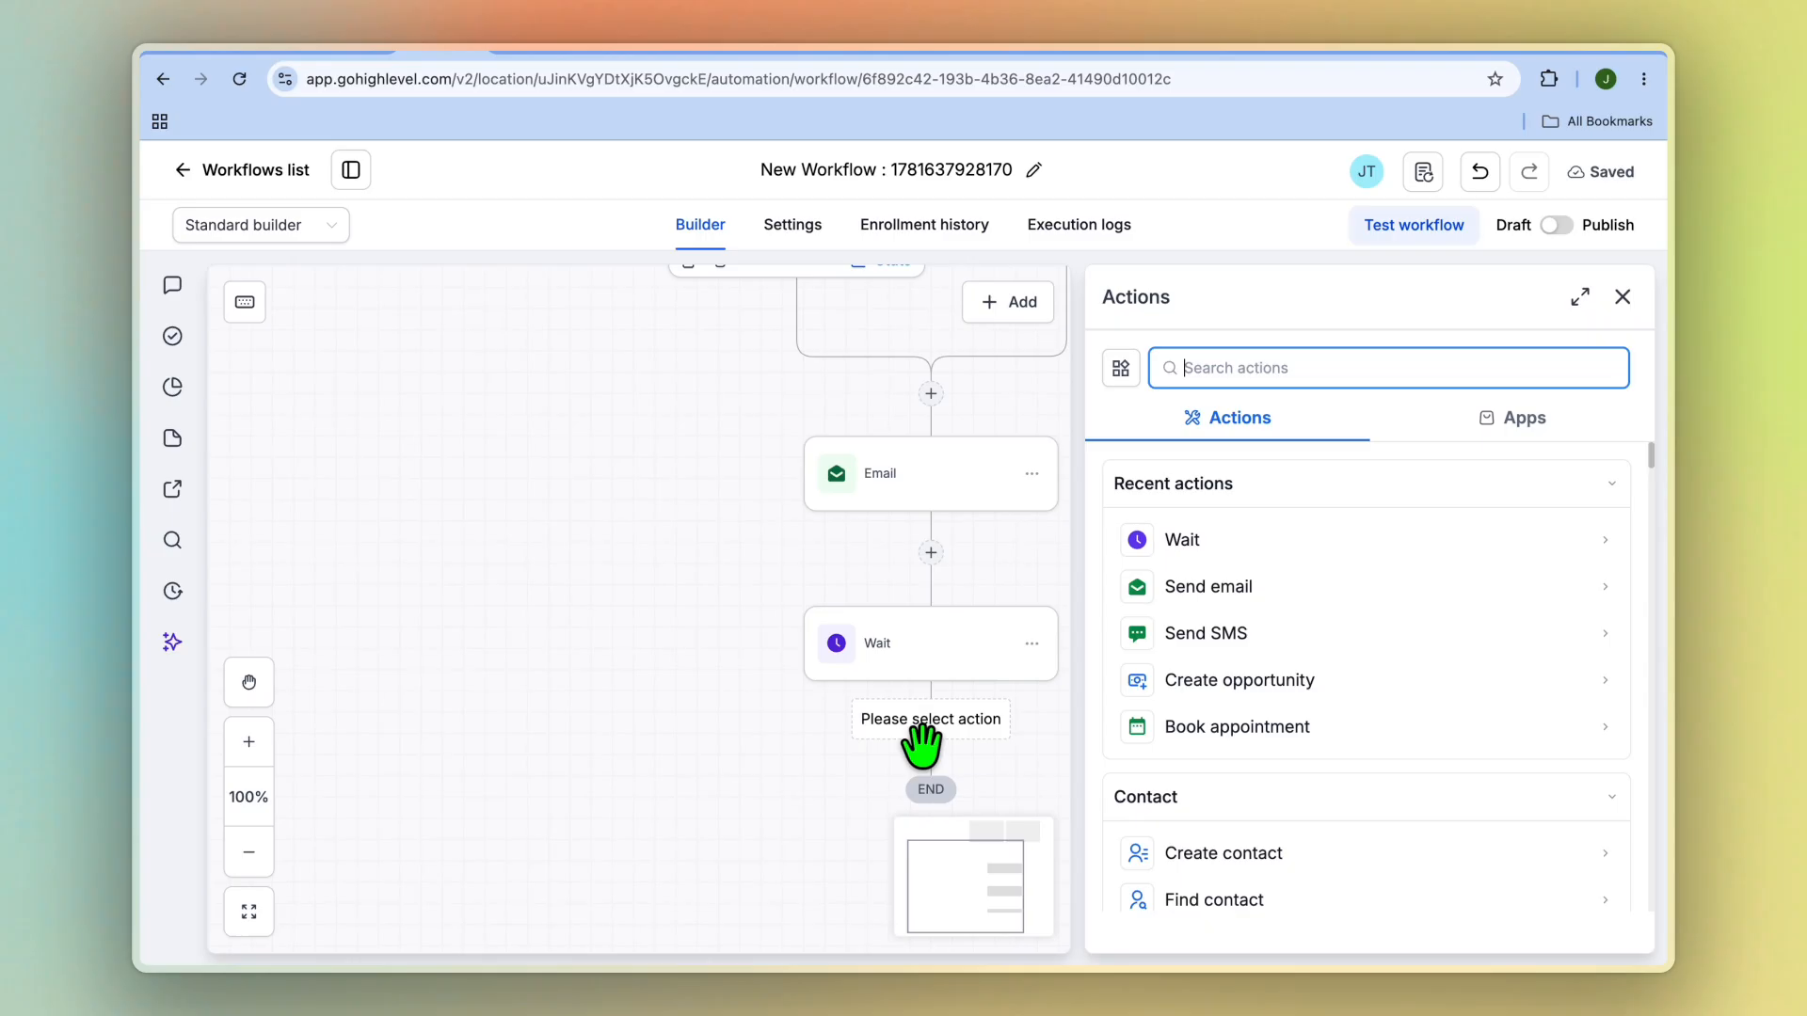
left_click(1255, 649)
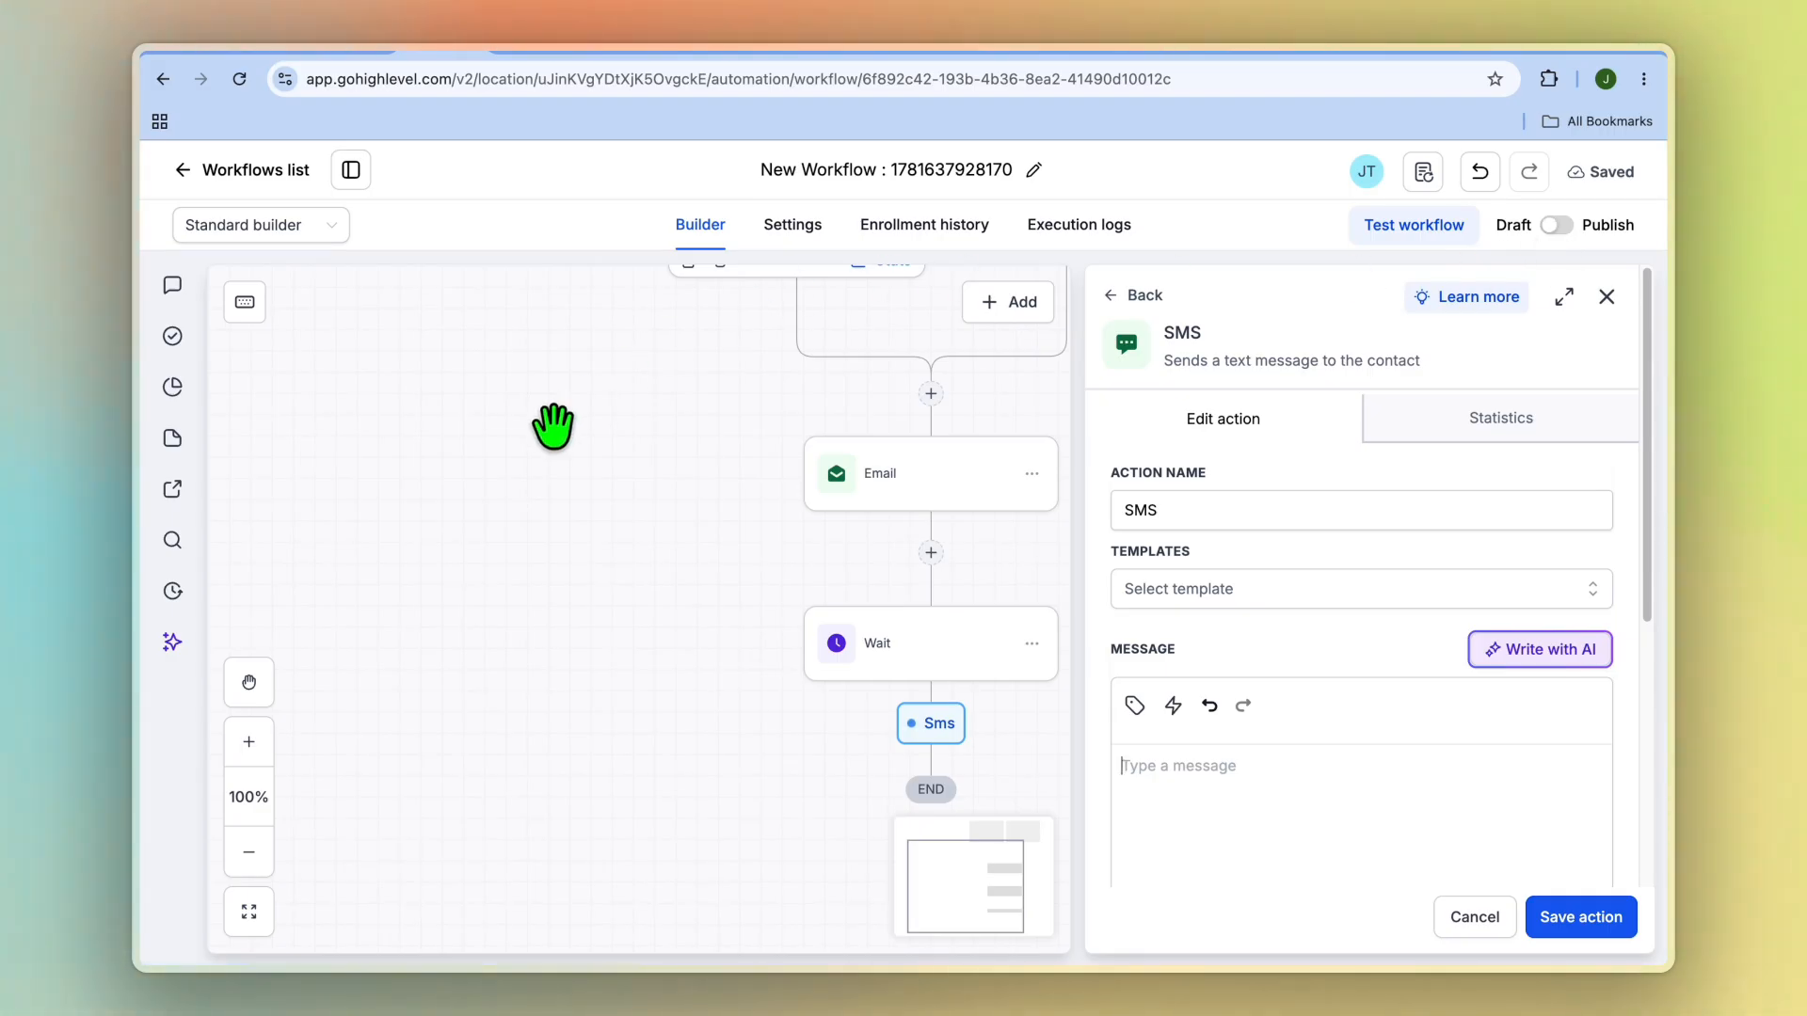
scroll(657, 428, "down", 2)
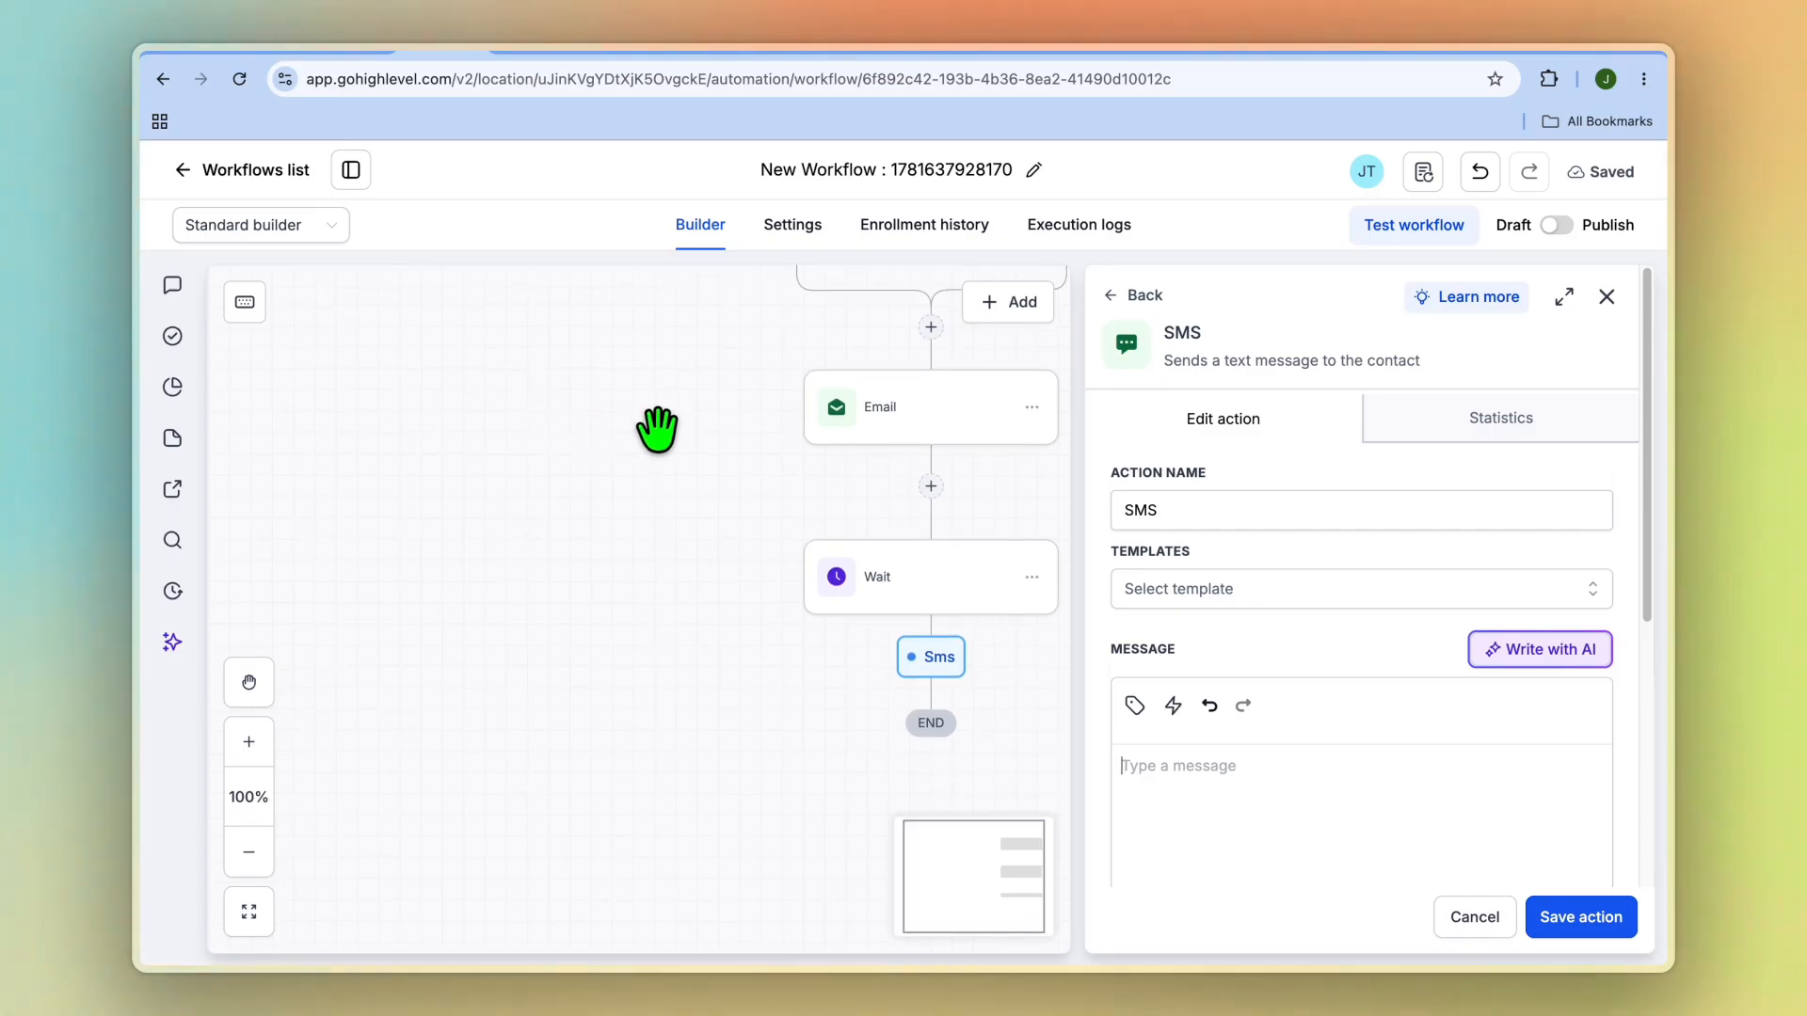
scroll(769, 498, "up", 5)
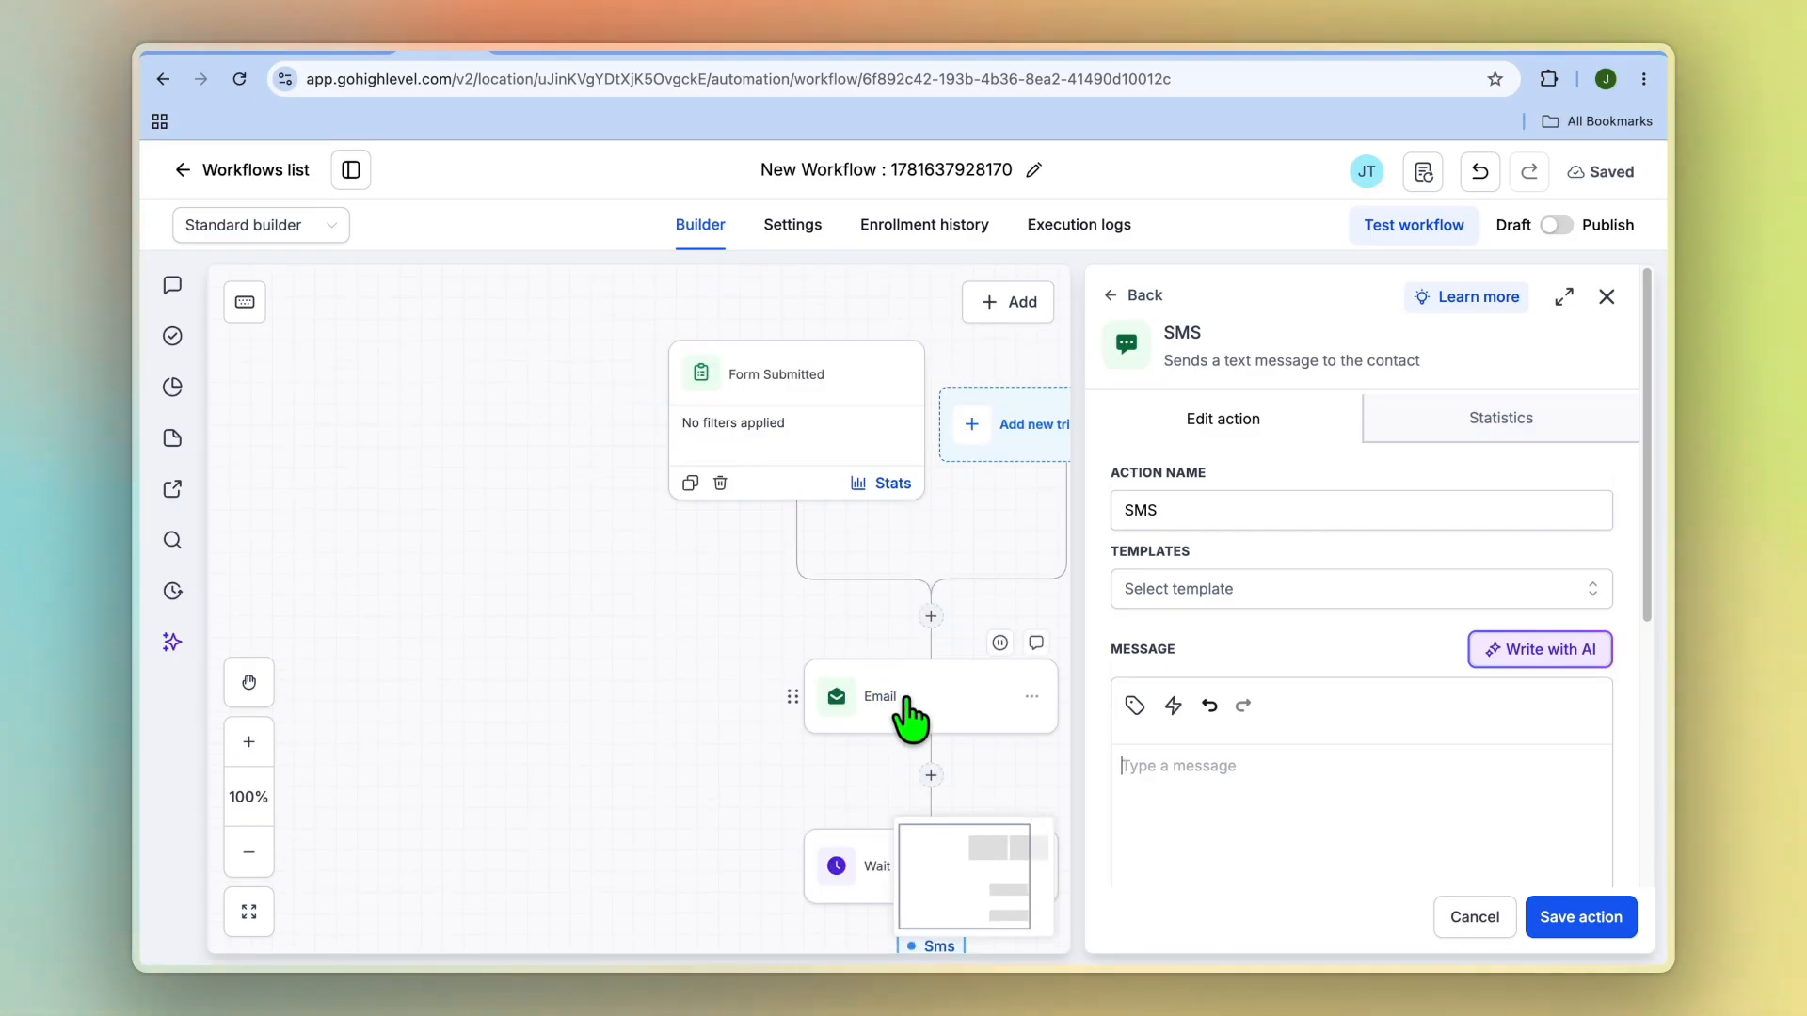
scroll(930, 758, "down", 1)
scroll(899, 830, "down", 5)
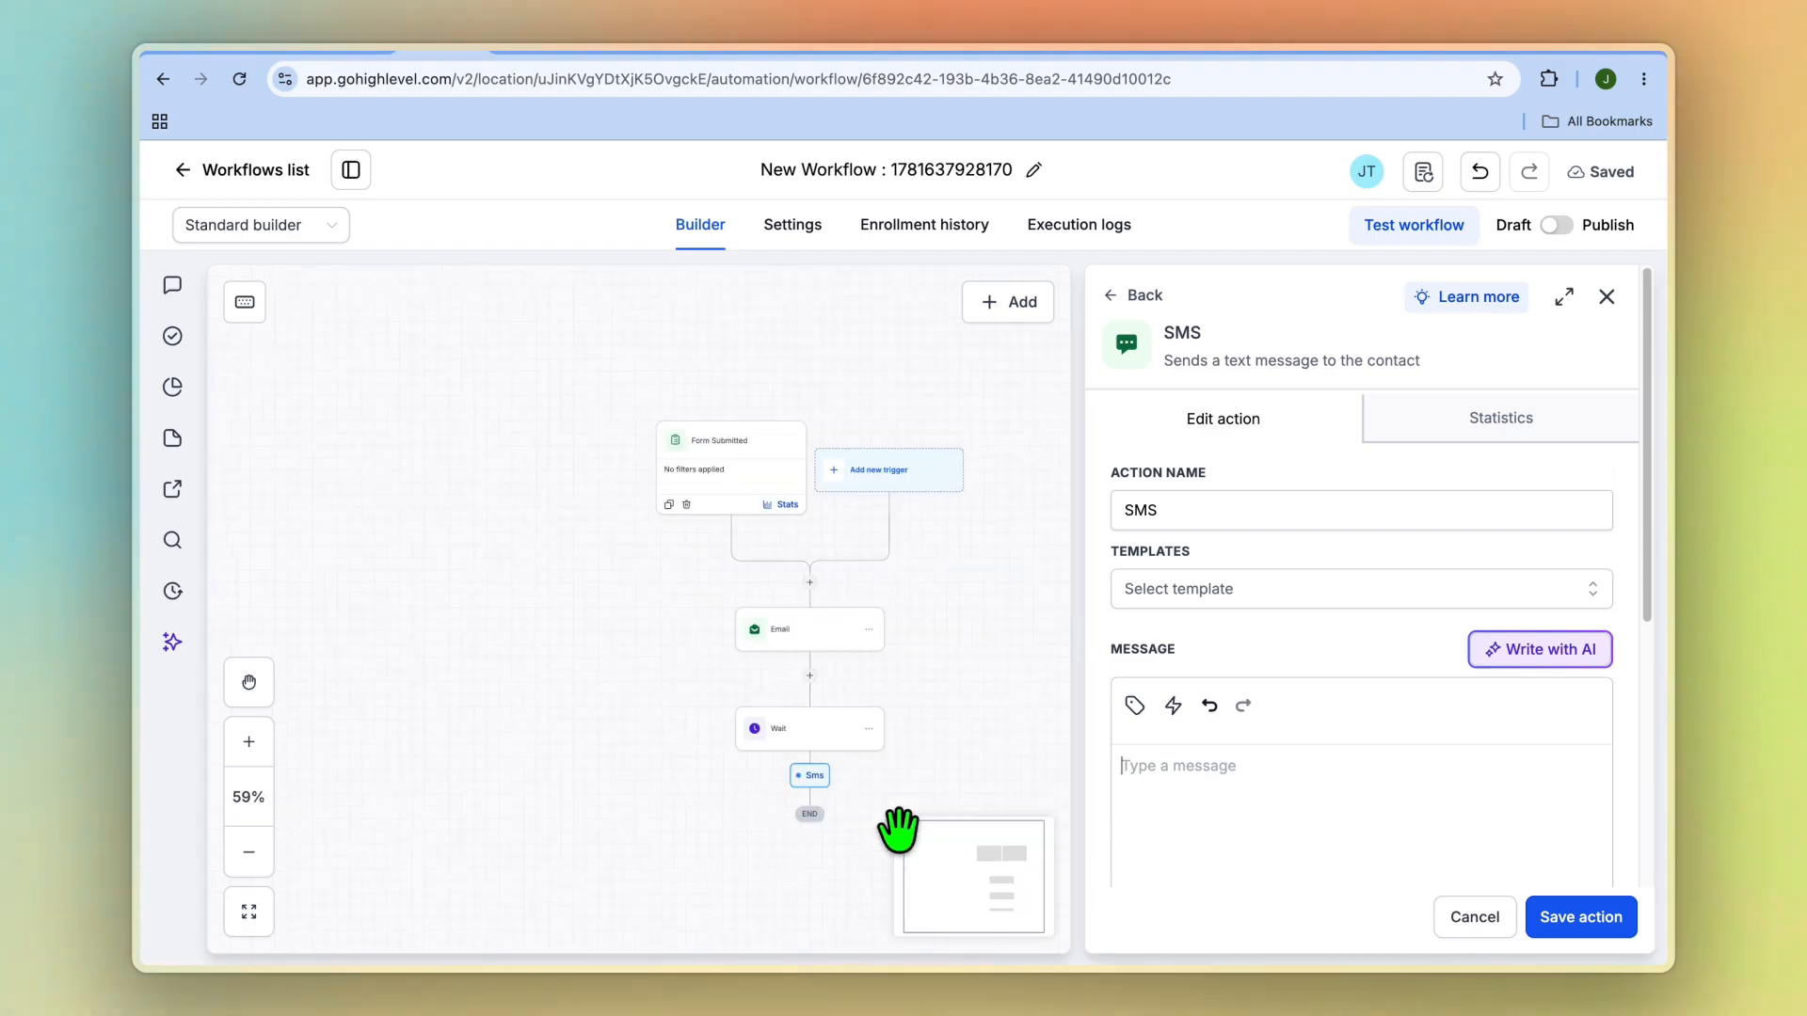
scroll(894, 809, "down", 5)
scroll(874, 734, "up", 2)
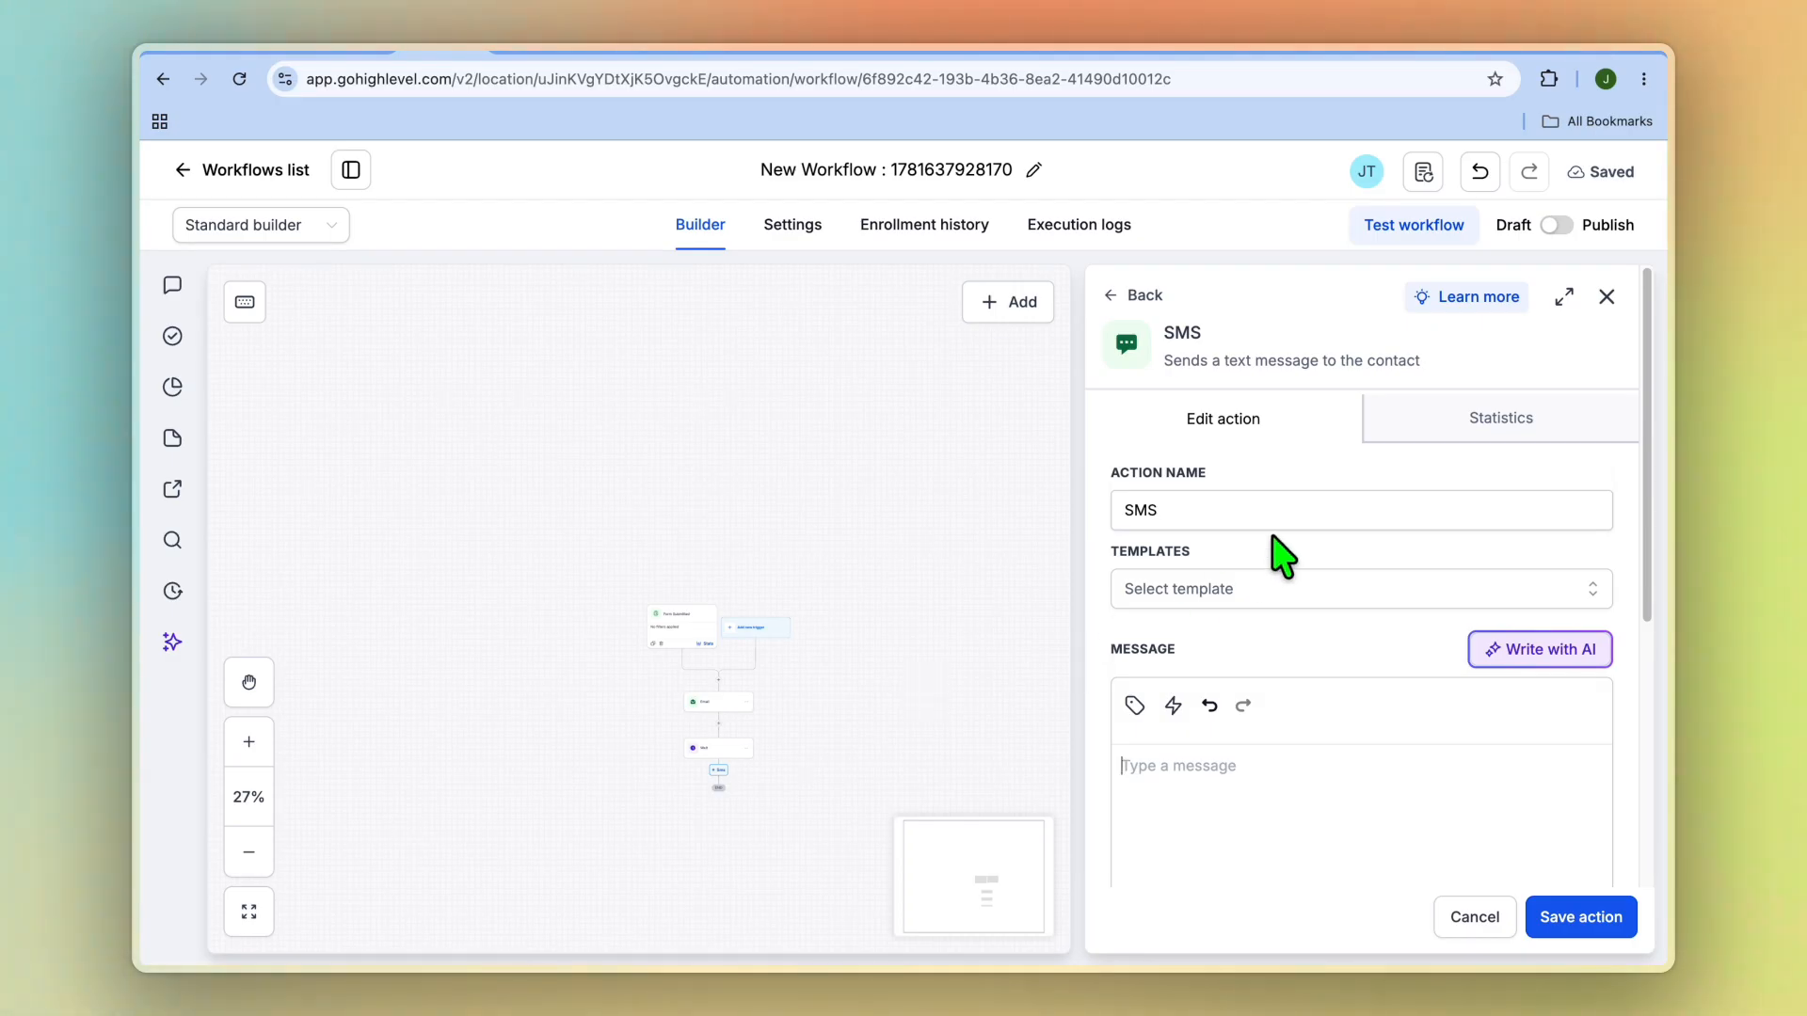
left_click(1134, 296)
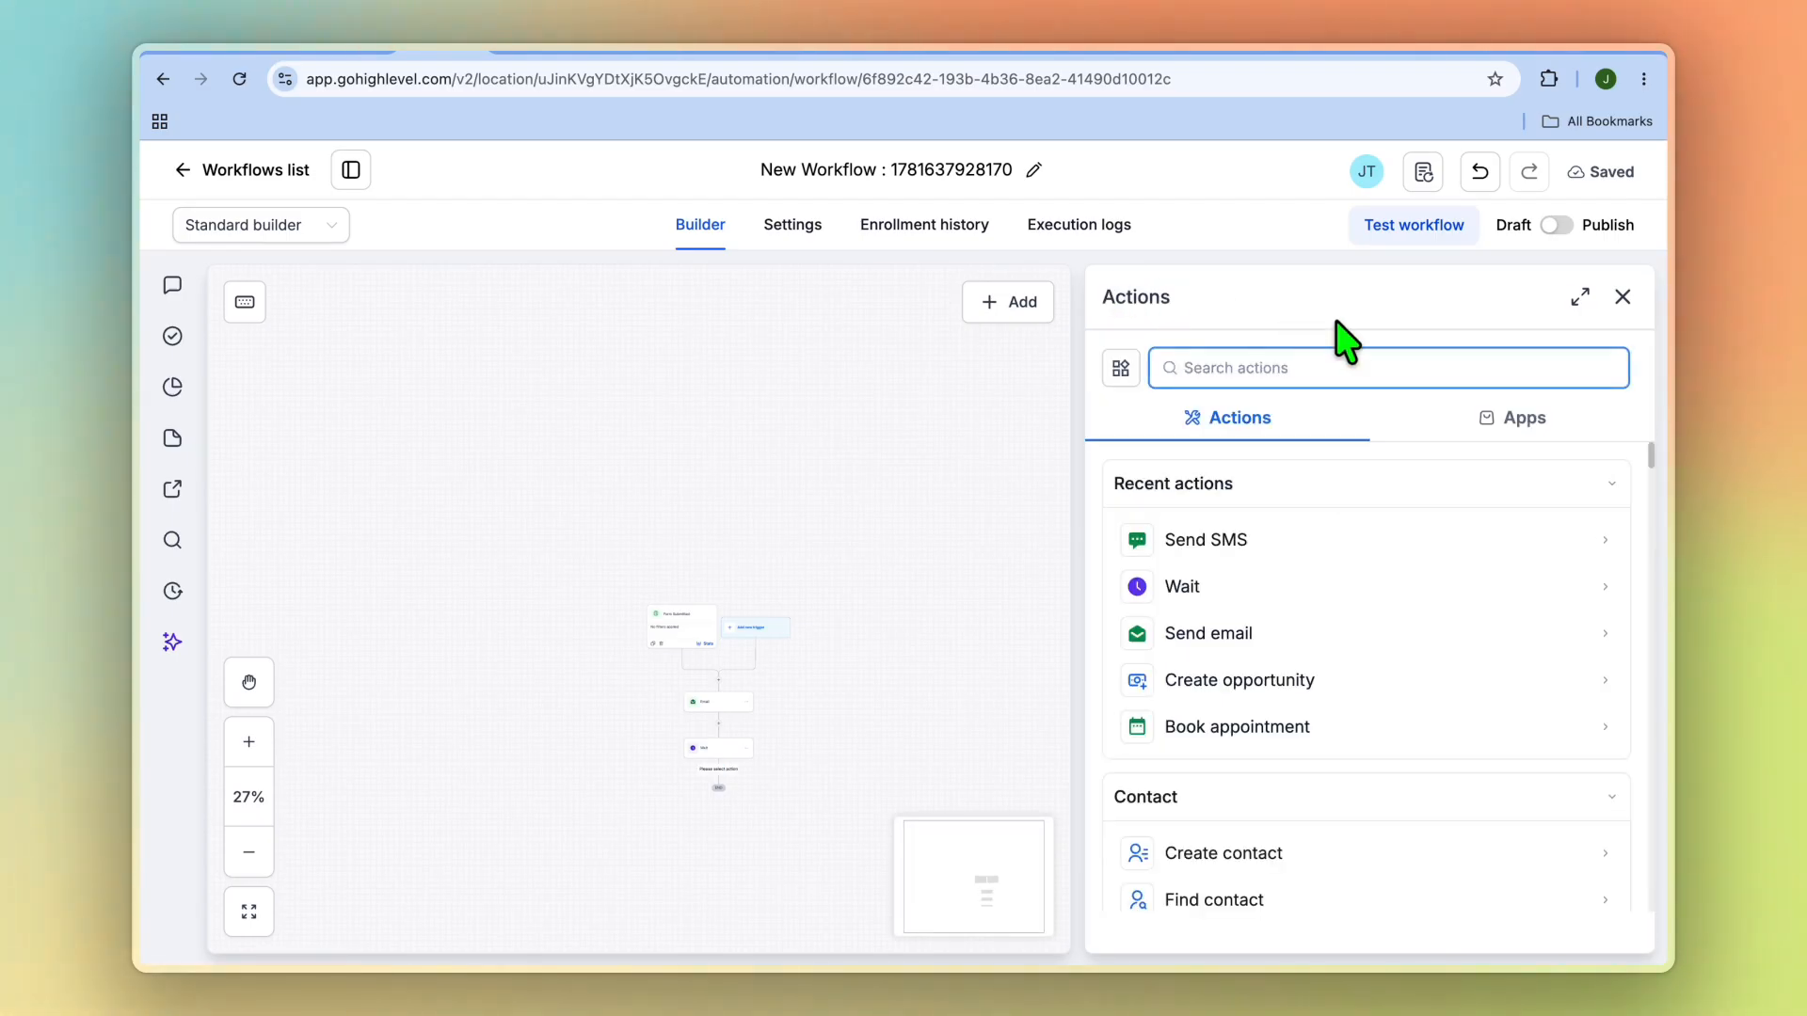
left_click(1313, 679)
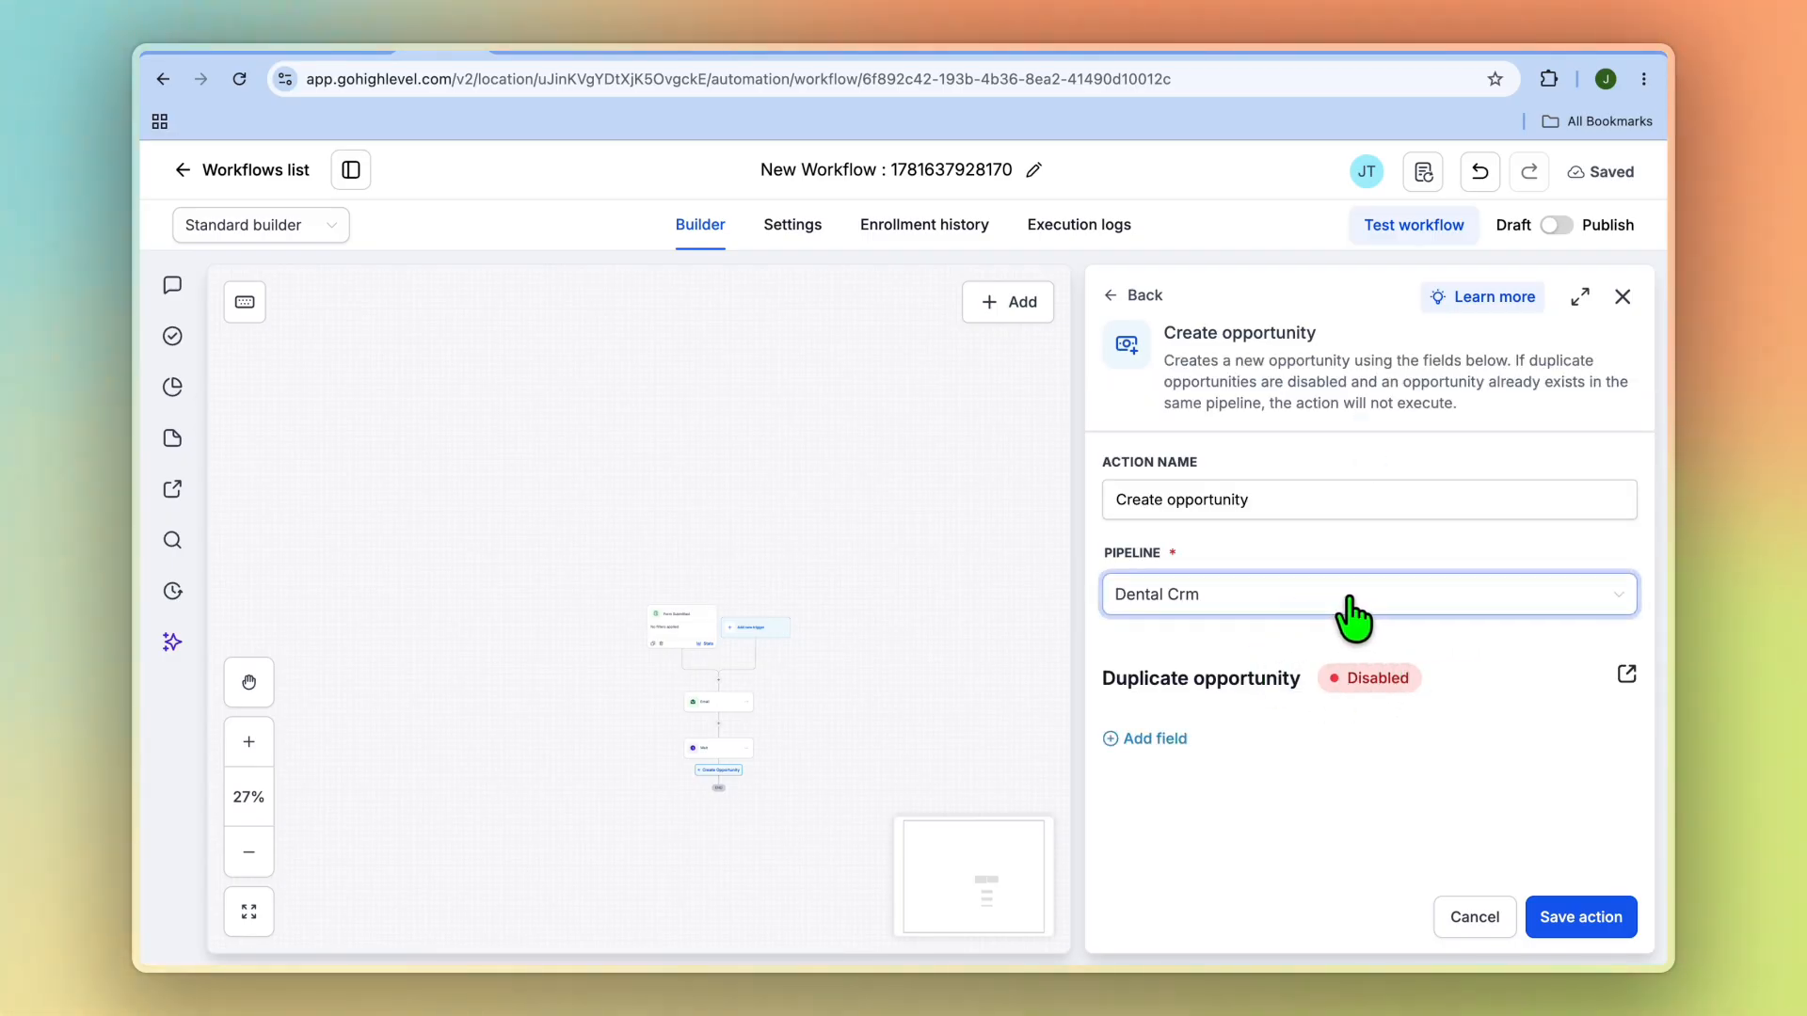
left_click(1621, 299)
left_click(1228, 468)
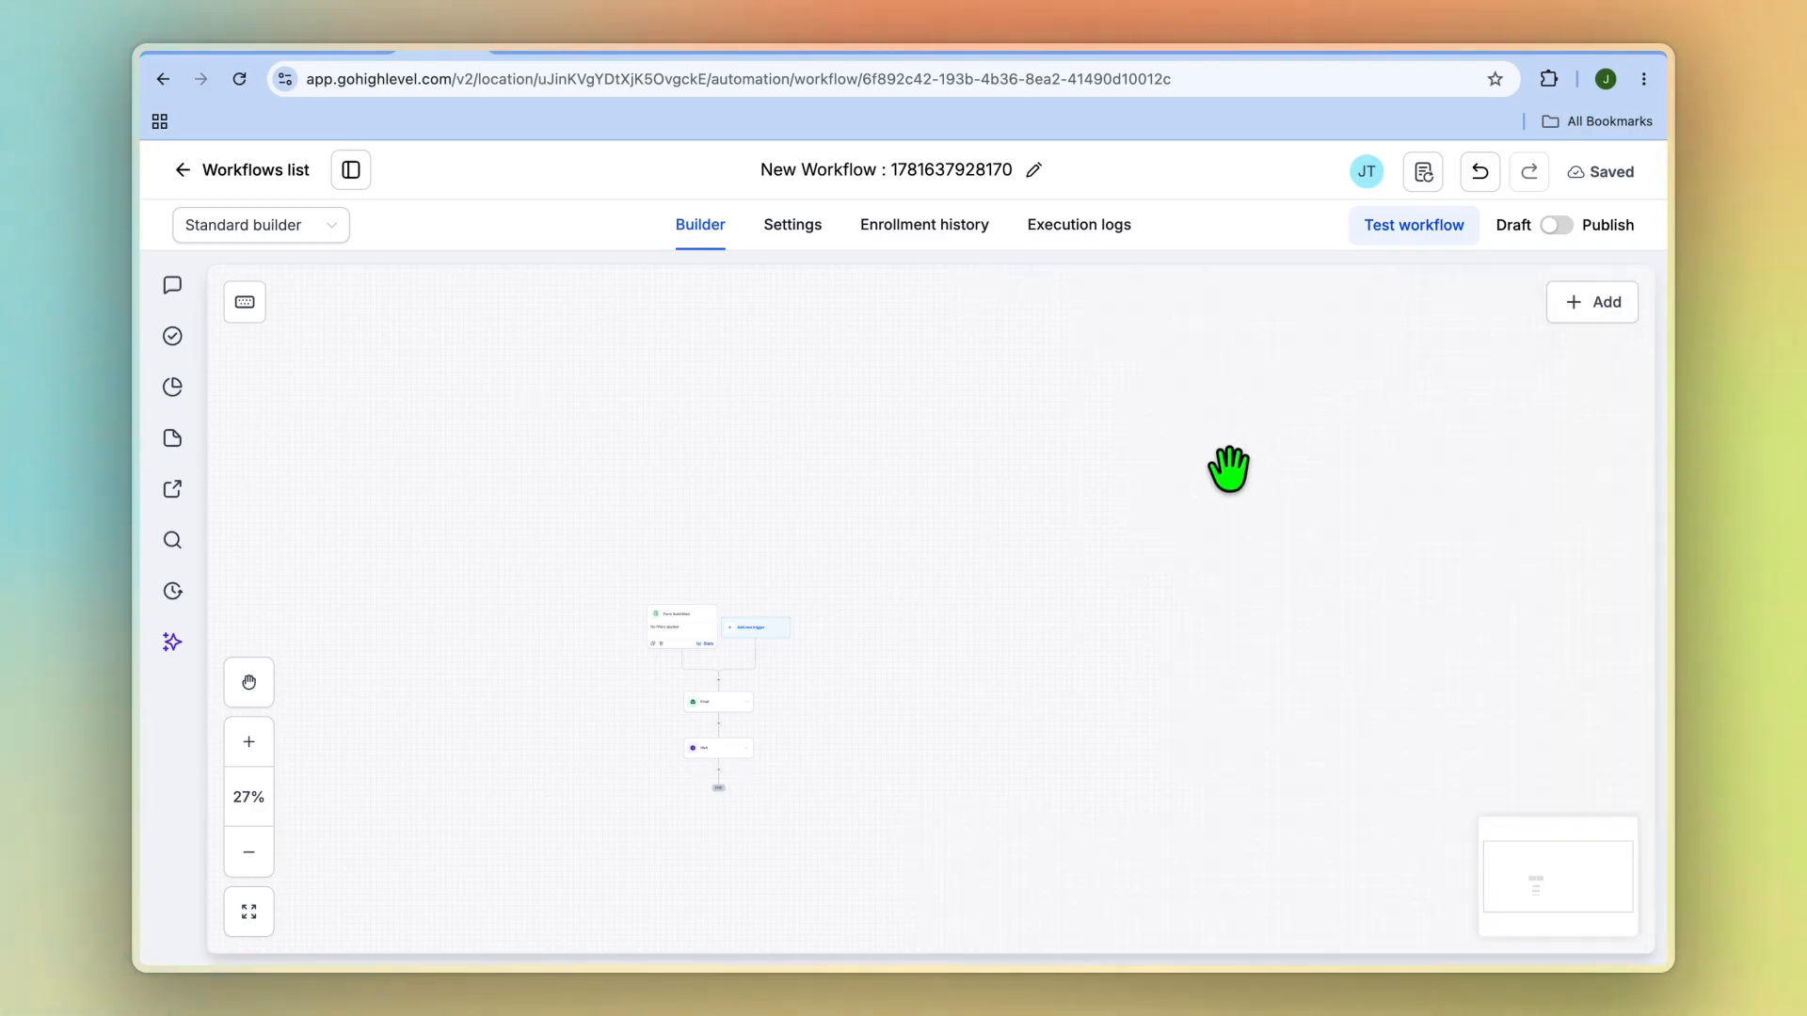